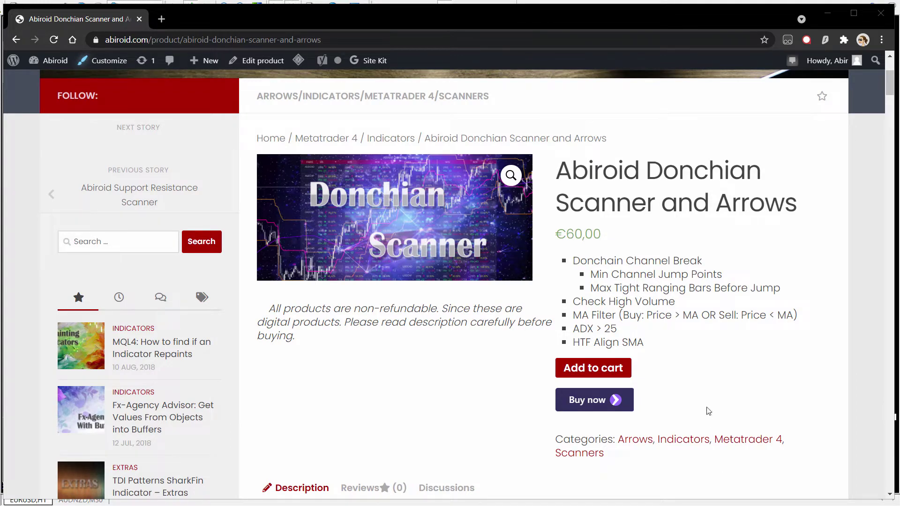
Step: Read the Donchian scanner product description for its recommended trading uses, best timeframes and the M1 timeframe advice
double_click(682, 178)
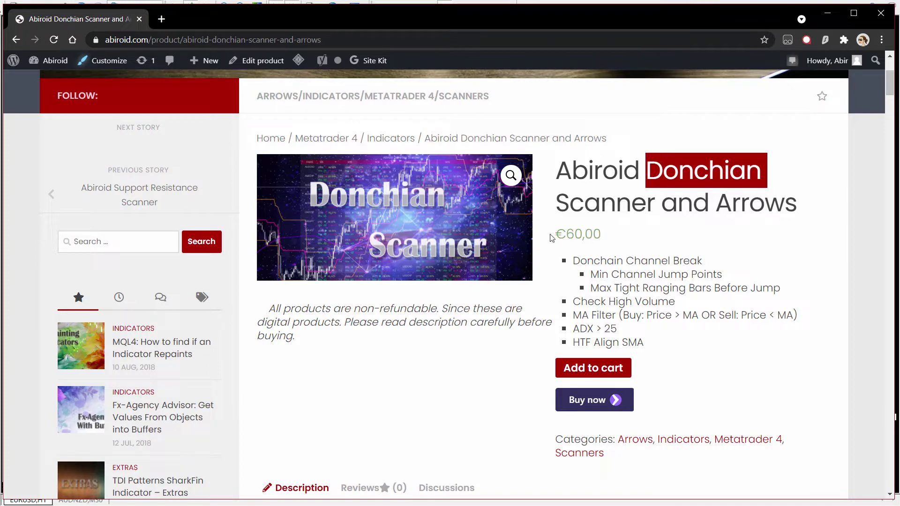
scroll(637, 375, down, 8)
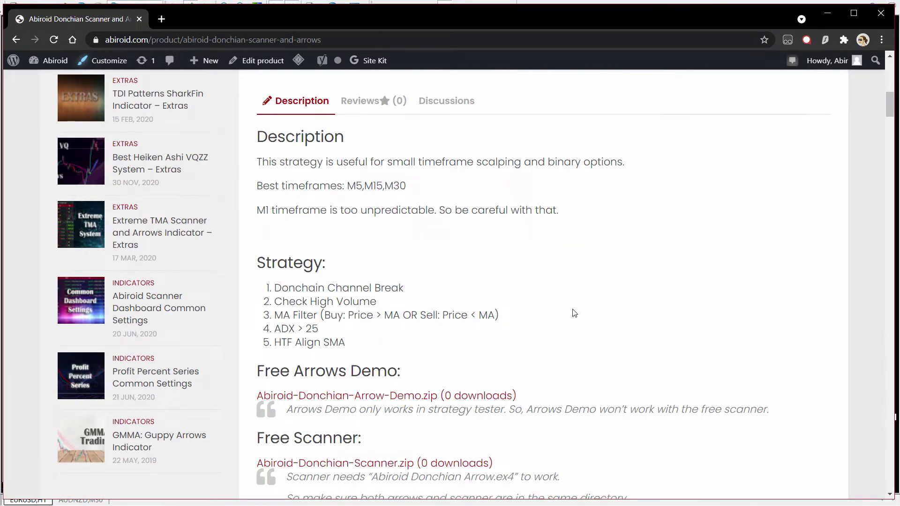
double_click(499, 161)
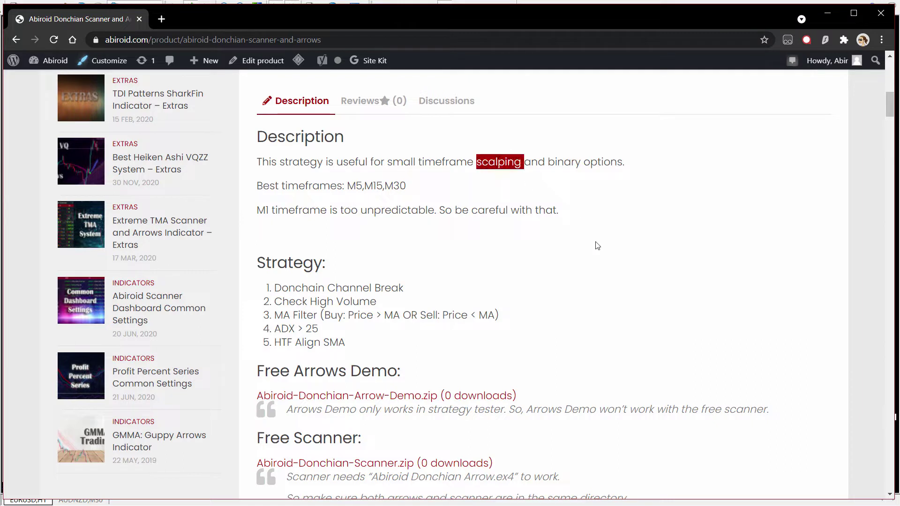
click(565, 160)
double_click(566, 160)
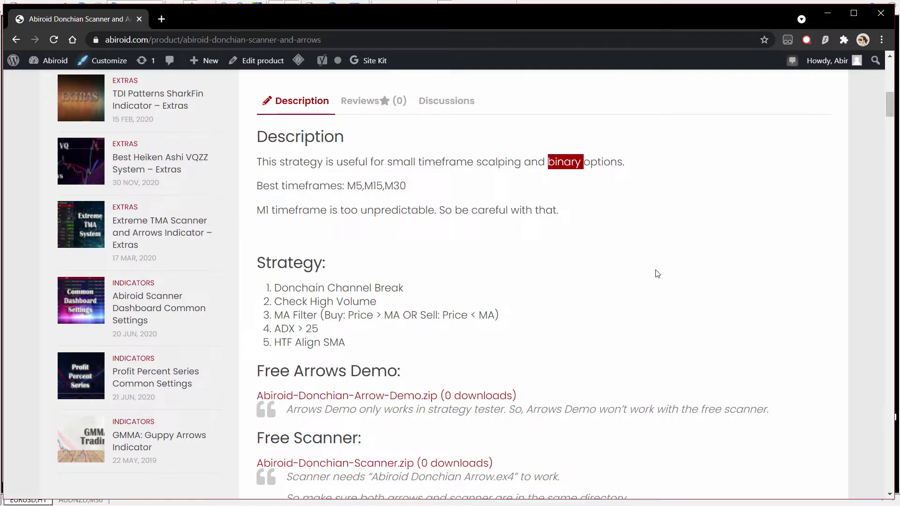
drag(354, 189, 430, 193)
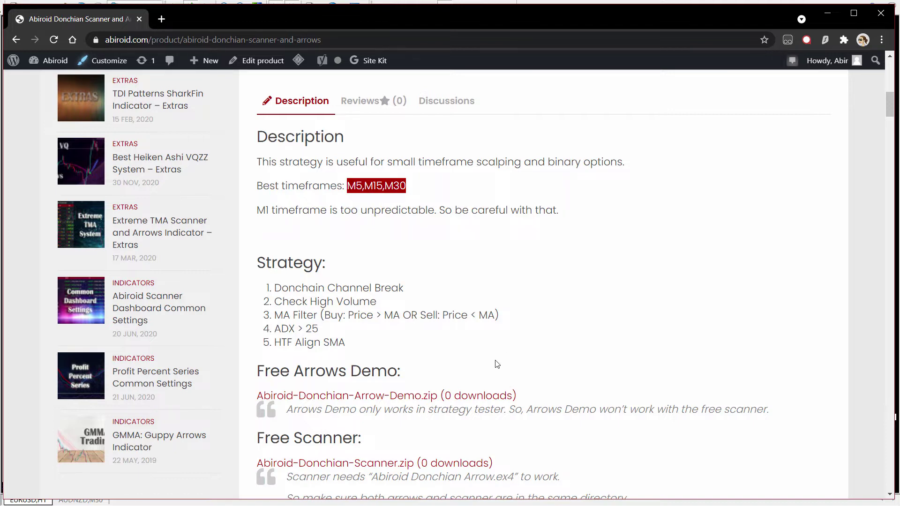
double_click(262, 210)
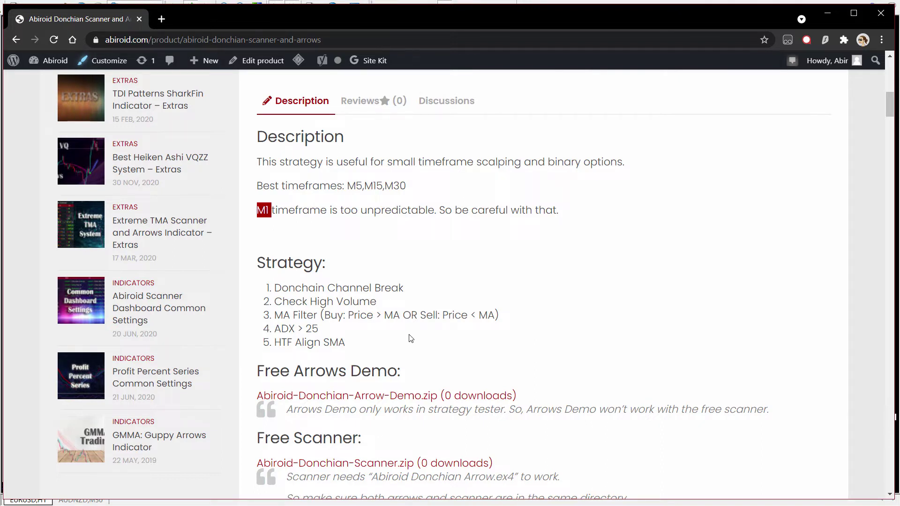
Step: Review the product page's chart and scanner previews, the arrow and scanner download notes, and the Donchain Channel Break strategy rule
drag(890, 104, 890, 163)
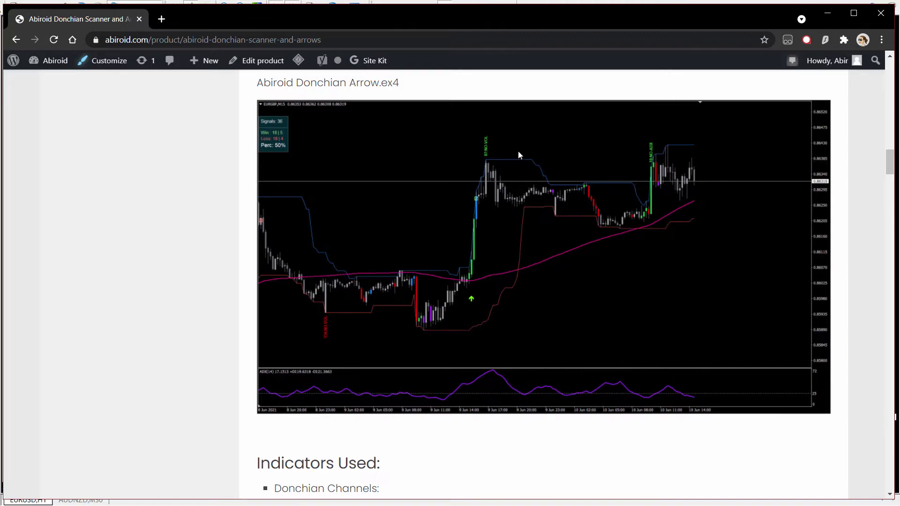
drag(890, 170, 889, 137)
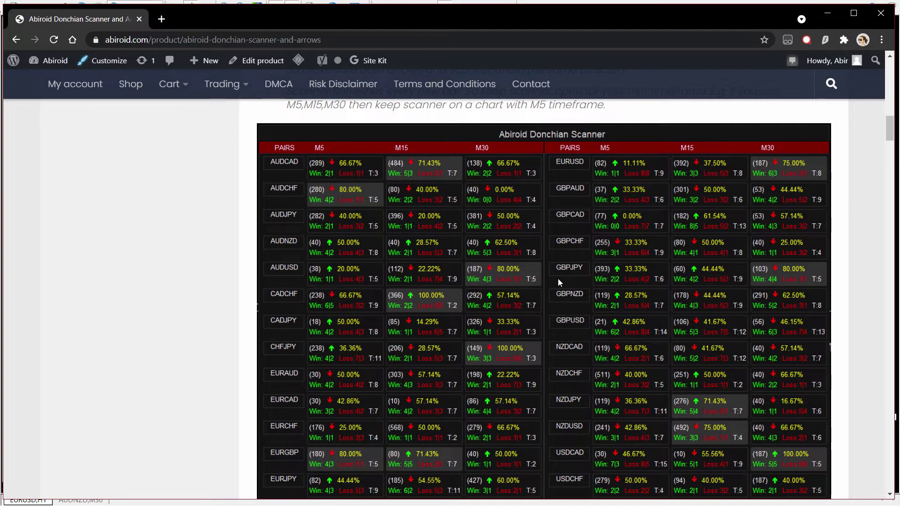
scroll(873, 149, up, 4)
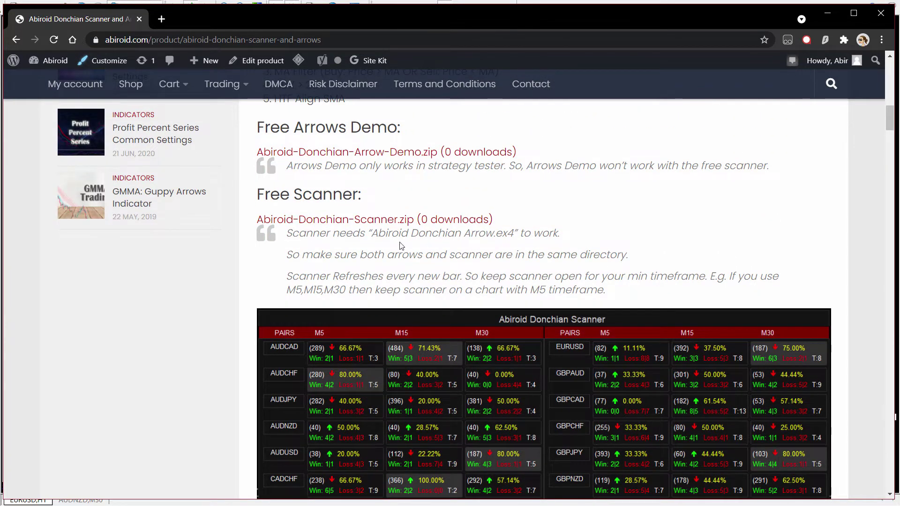
drag(366, 232, 530, 233)
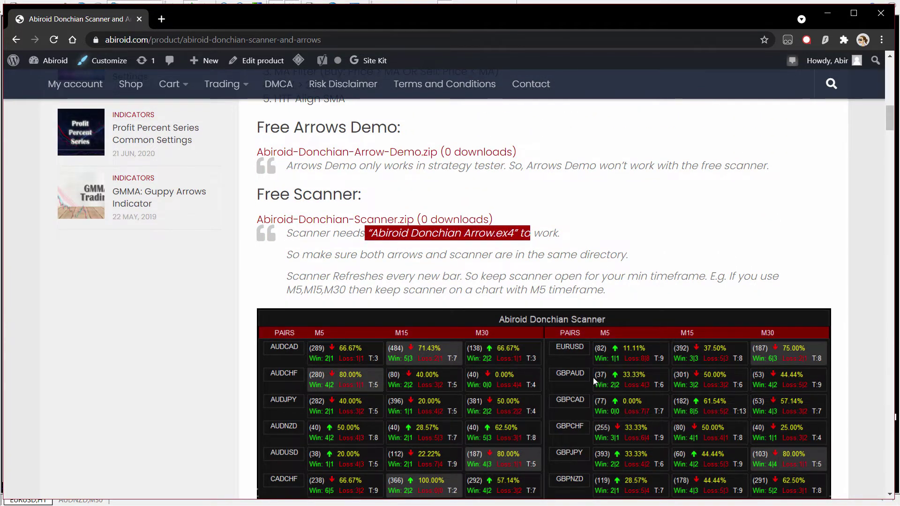
drag(287, 255, 688, 253)
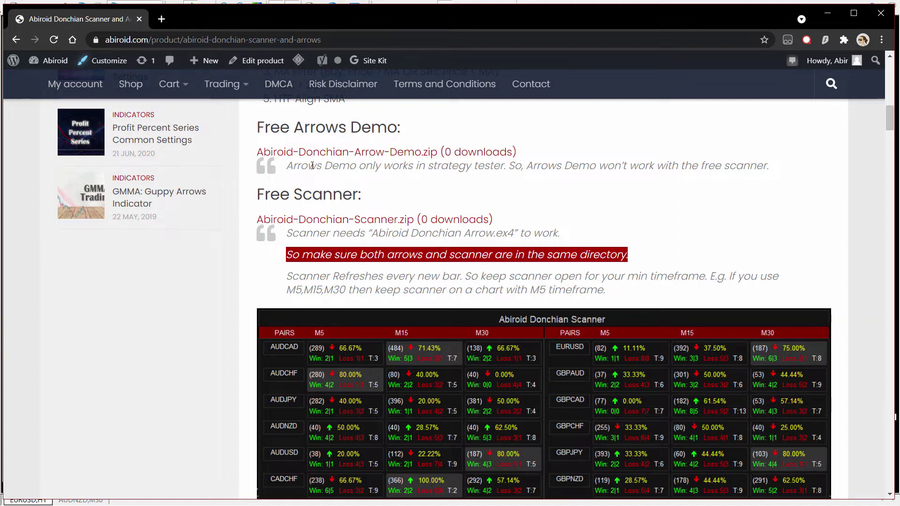
drag(425, 166, 511, 166)
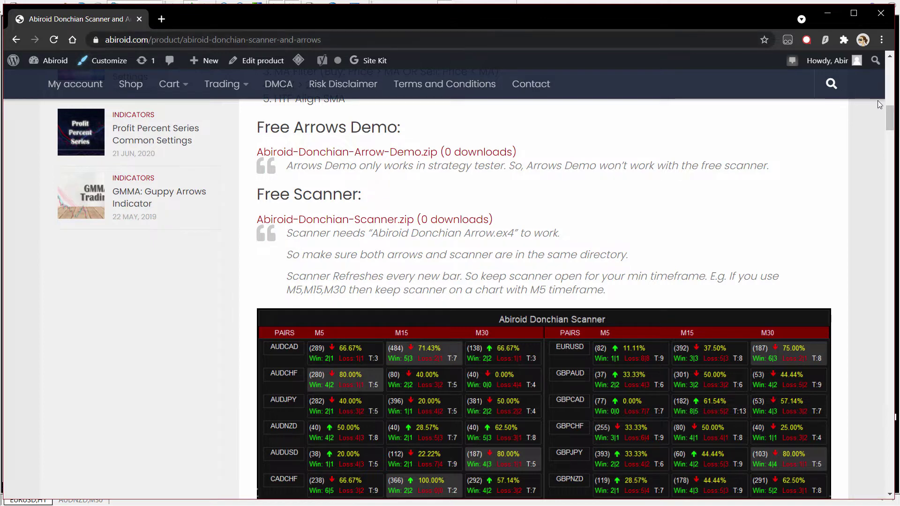
drag(891, 112, 891, 91)
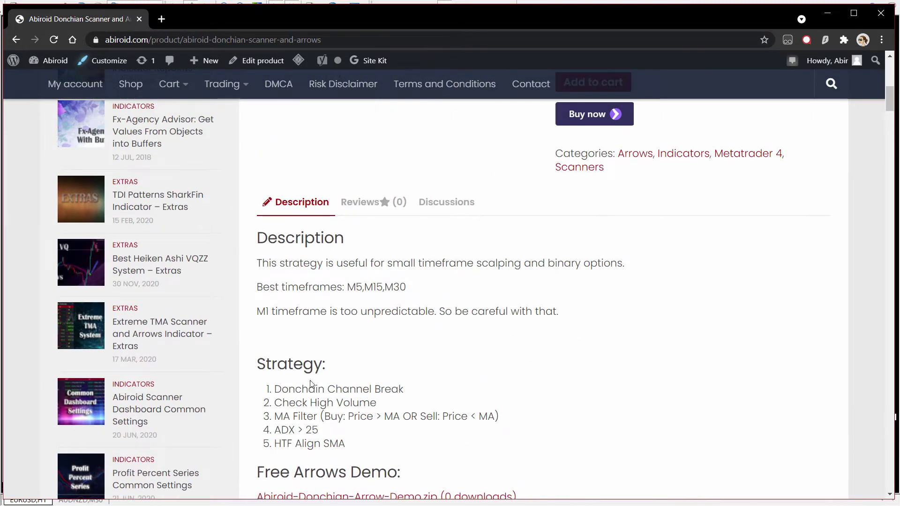
drag(273, 393, 451, 396)
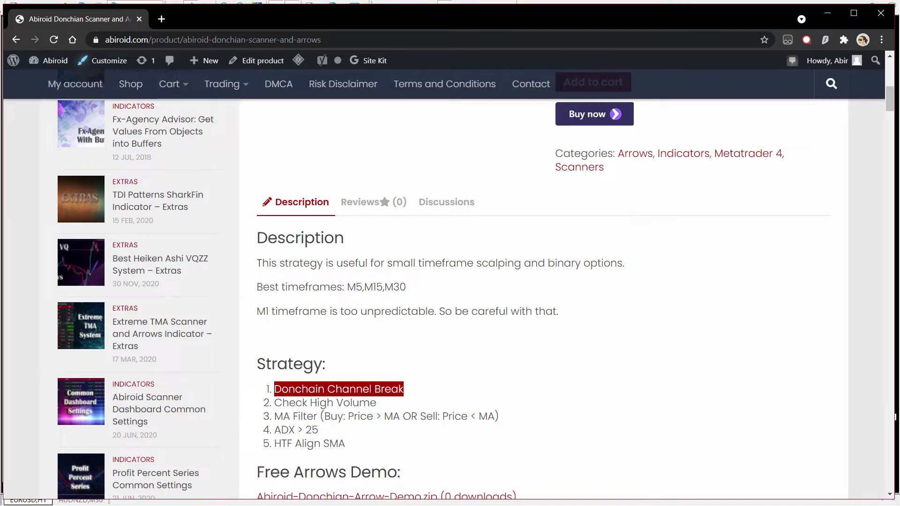
Step: Switch to MetaTrader 4 and save the Abiroid Donchian Scanner inputs from the EURUSD,H1 chart as 1.set, replacing the existing preset
key(alt+Tab)
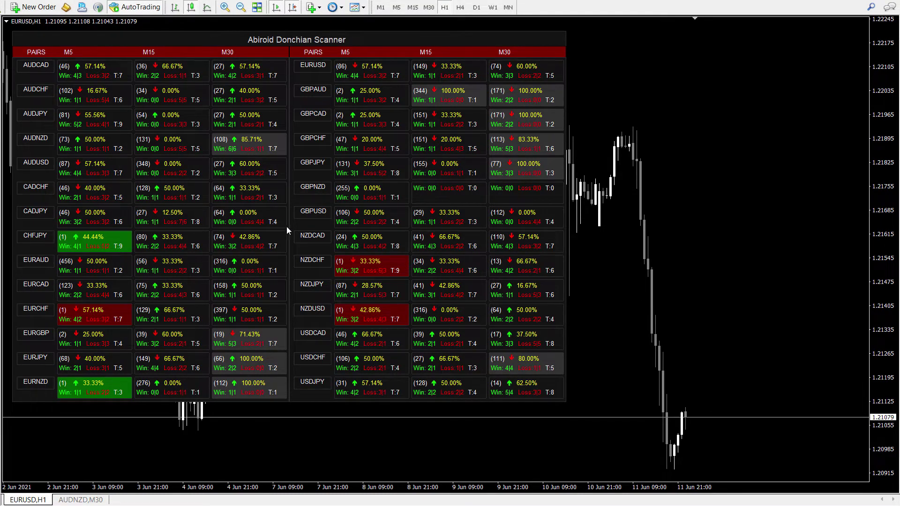
right_click(595, 97)
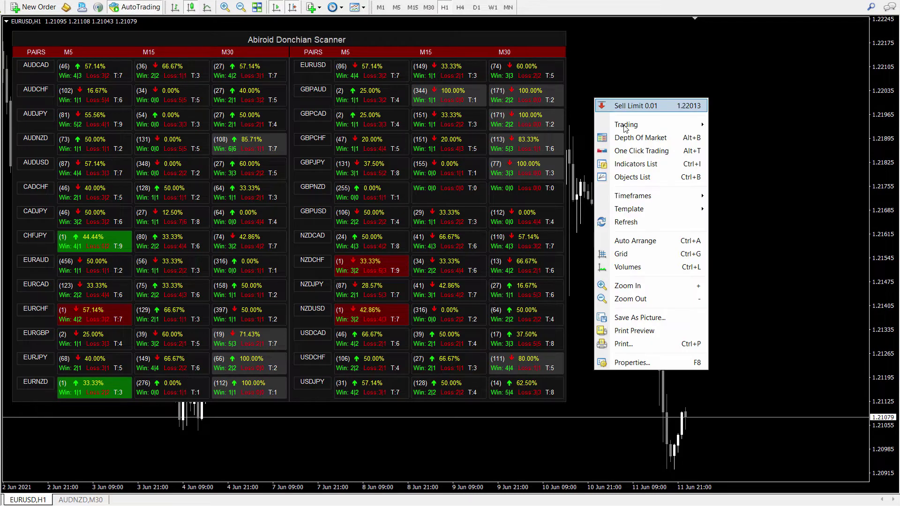
click(623, 164)
double_click(216, 341)
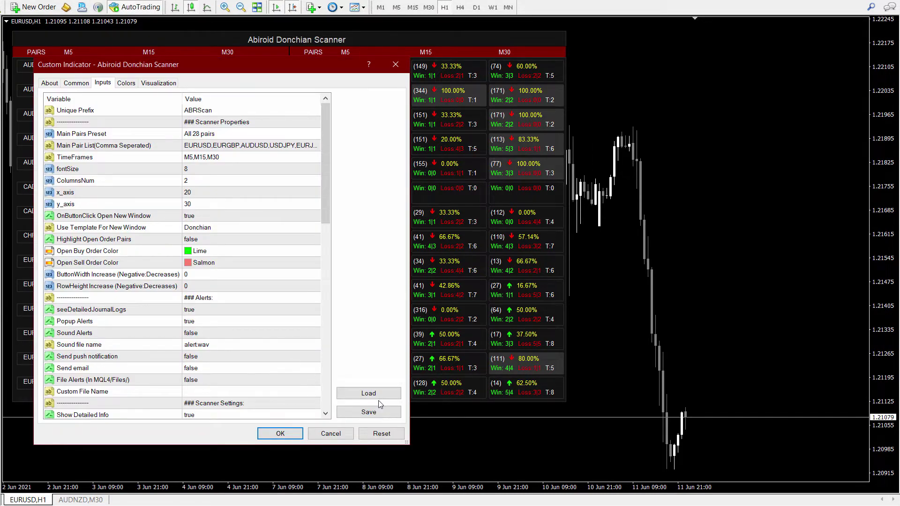
click(368, 412)
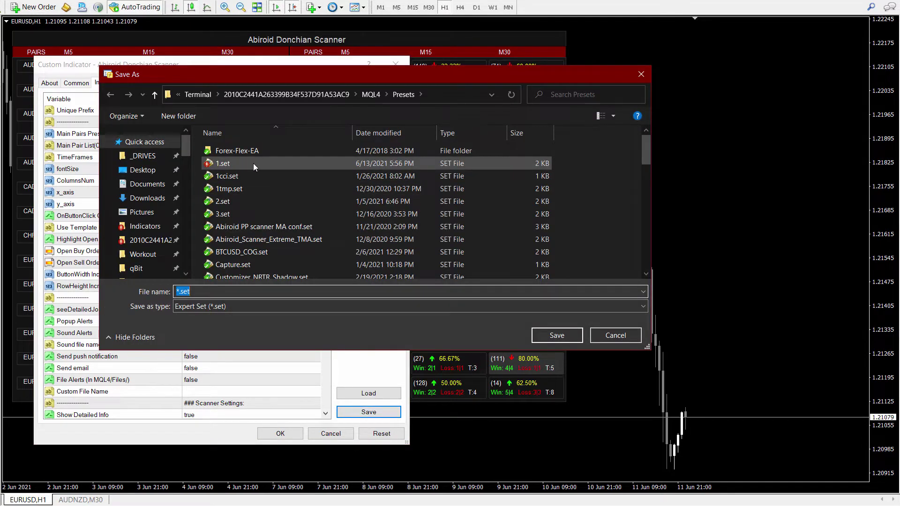
double_click(228, 163)
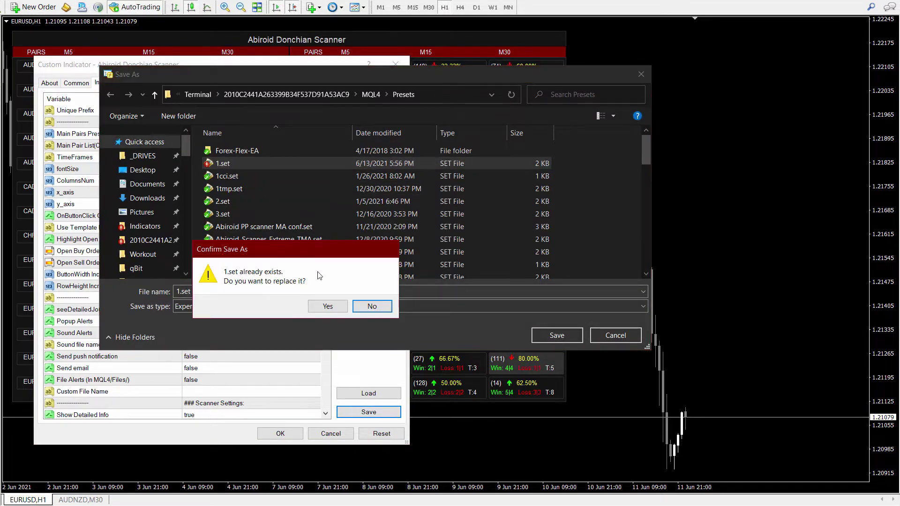
click(328, 307)
click(327, 432)
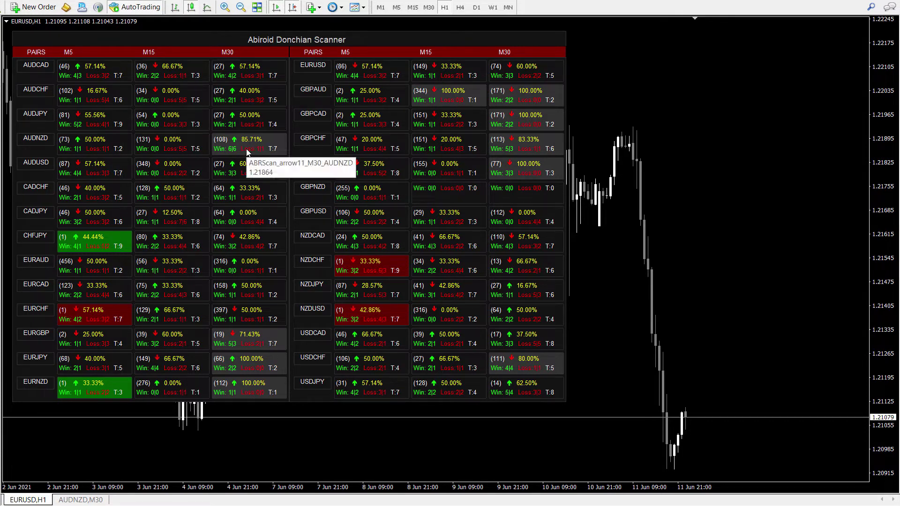
Step: Bring up the AUDNZD,M30 chart and check the Indicators Used section of the product page in the browser
click(80, 499)
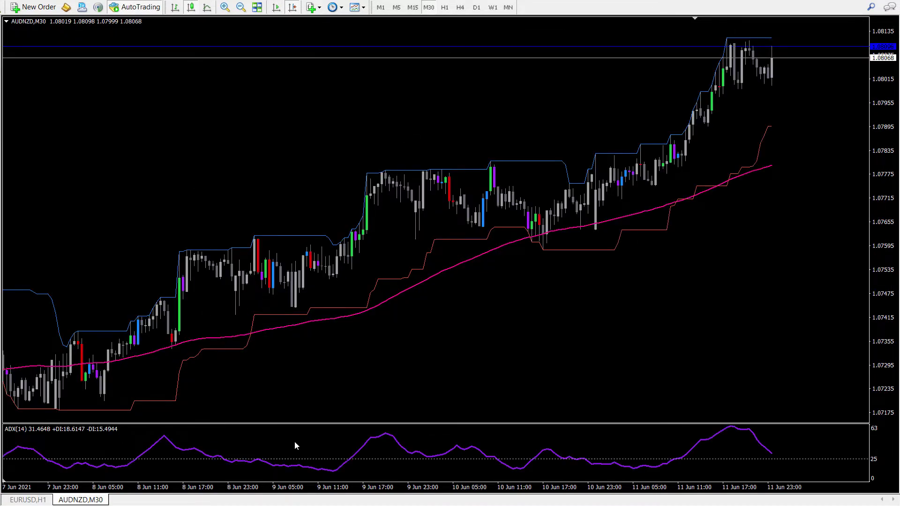
key(alt+Tab)
drag(892, 109, 891, 188)
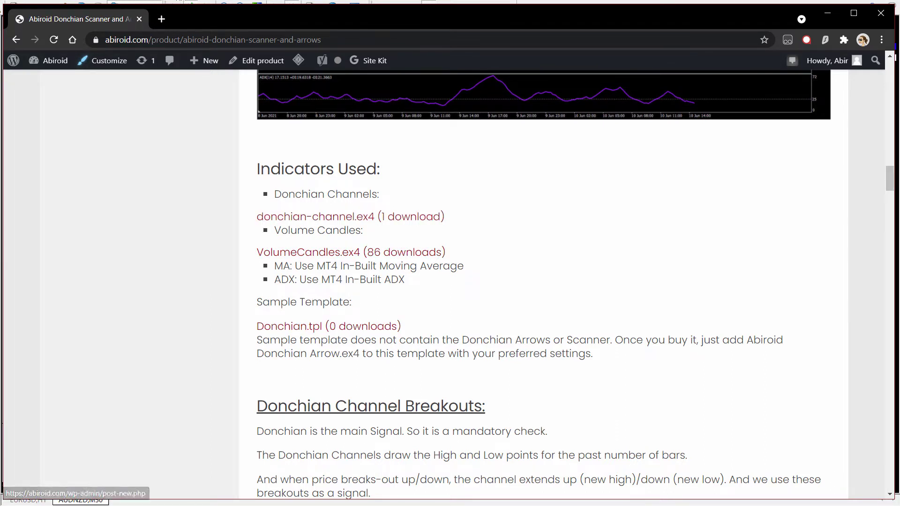
Step: Back in MetaTrader 4, add the Abiroid Donchian Arrow indicator to the AUDNZD,M30 chart with inputs loaded from 1.set
click(180, 2)
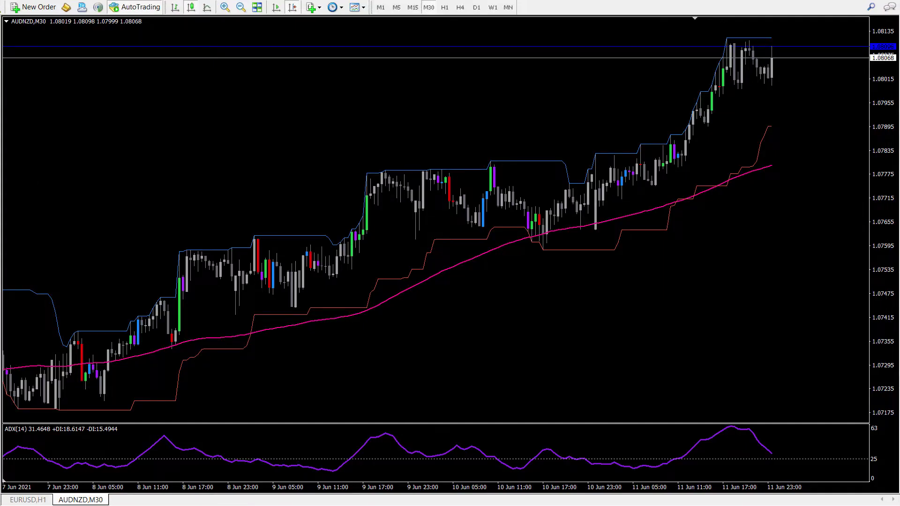
drag(226, 162, 275, 165)
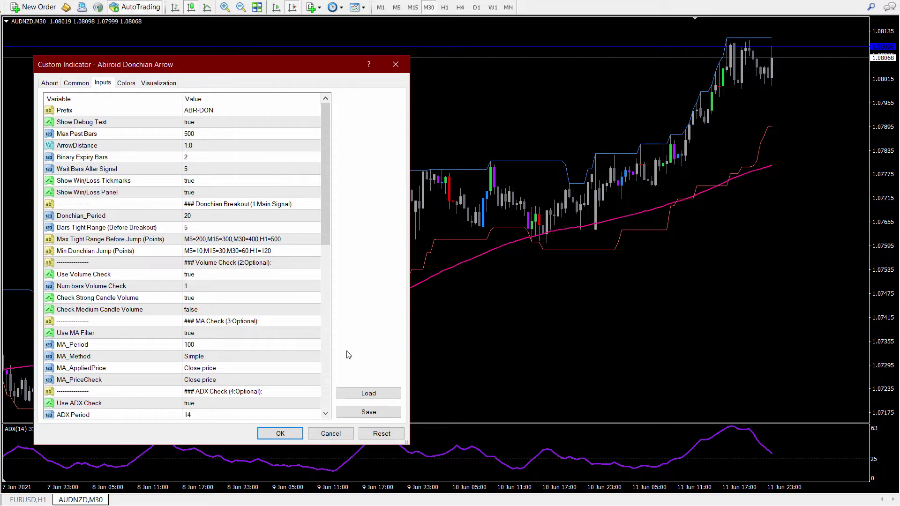
click(368, 392)
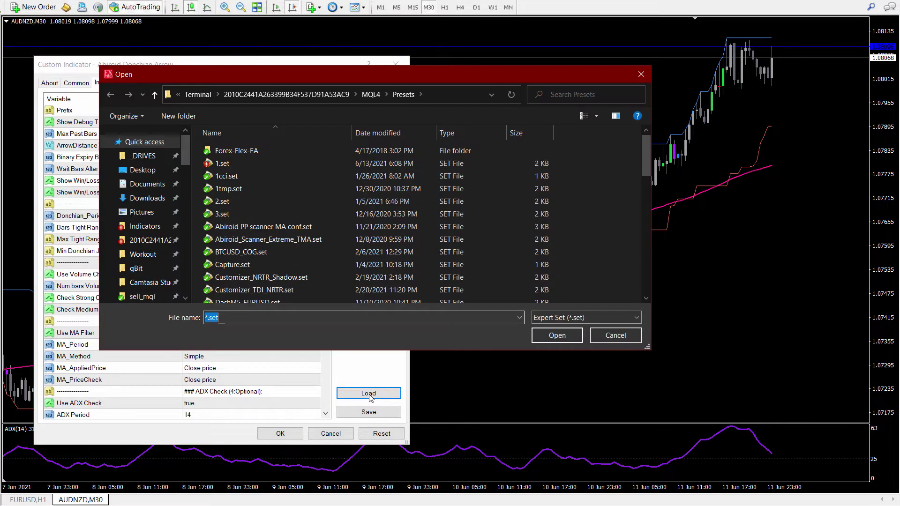
double_click(217, 162)
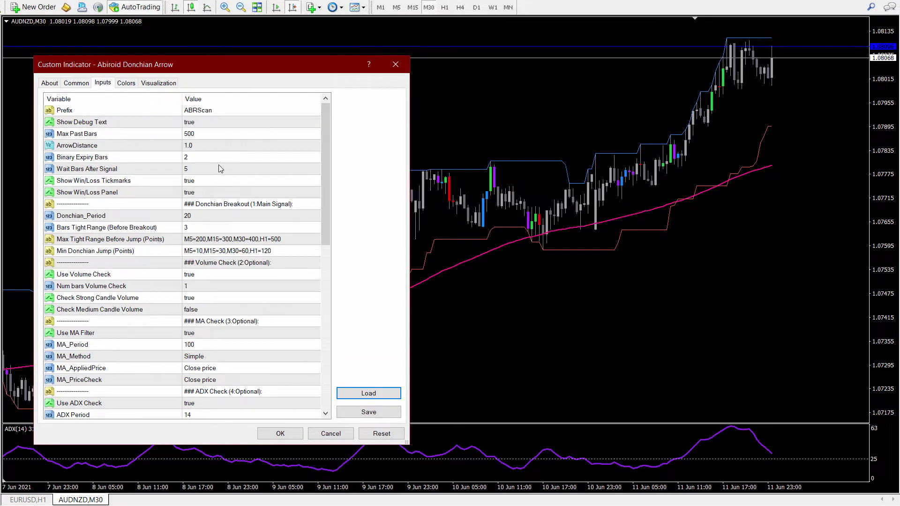
click(280, 433)
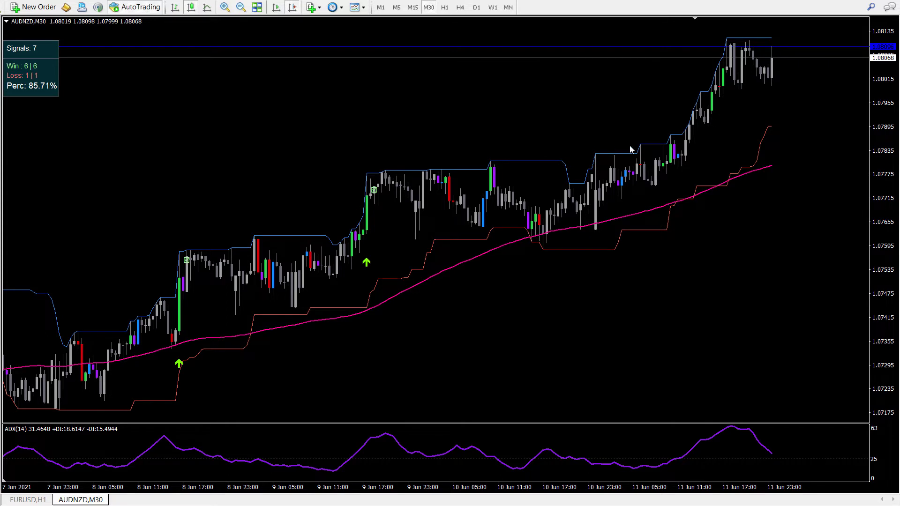
Step: Inspect the periods input of the donchian-channel indicator on the AUDNZD,M30 chart and leave it without applying changes
right_click(557, 109)
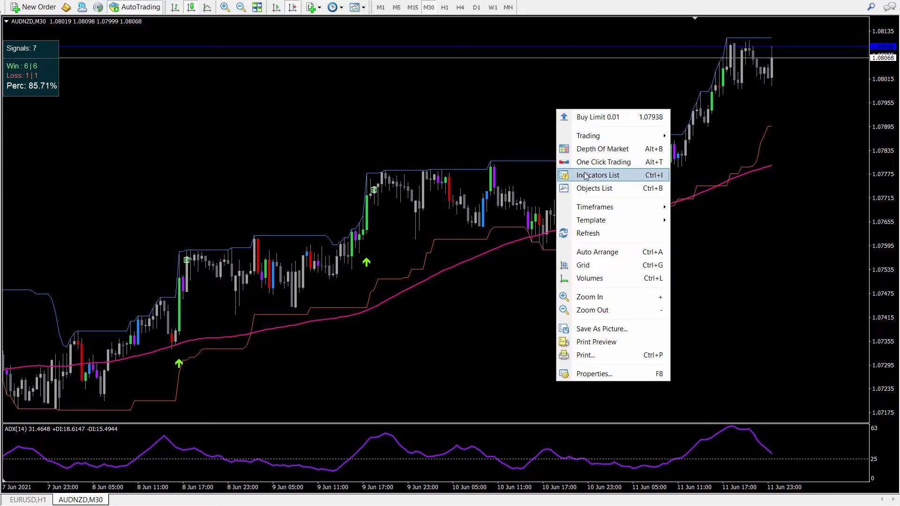
click(584, 176)
double_click(194, 362)
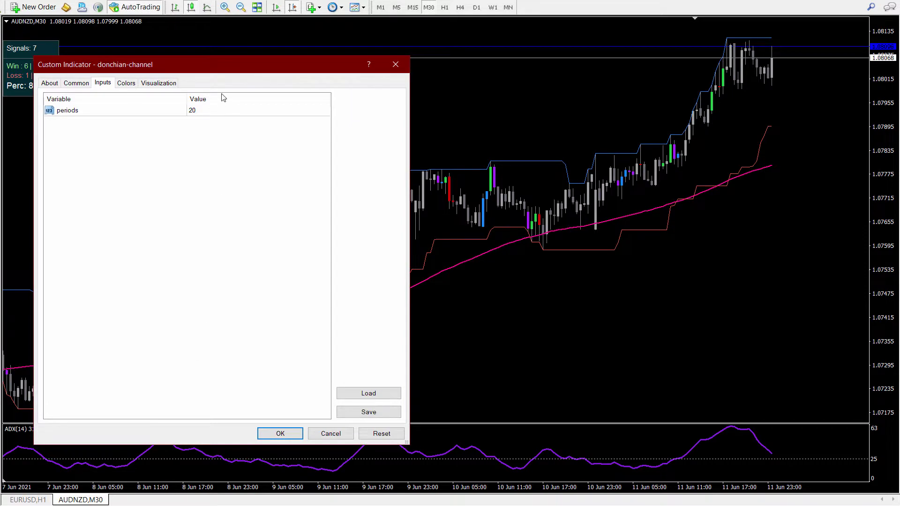
mouse_move(233, 71)
mouse_down()
mouse_move(550, 68)
mouse_move(240, 67)
mouse_up()
click(208, 112)
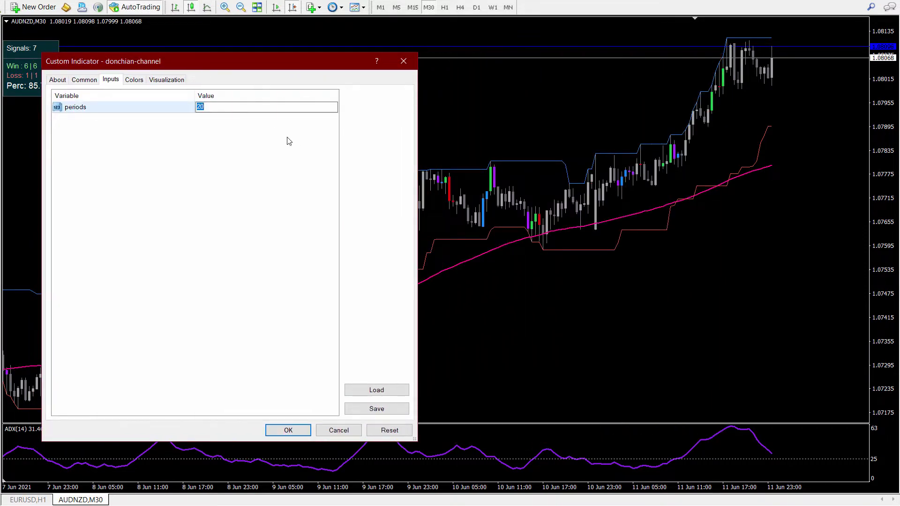
click(136, 112)
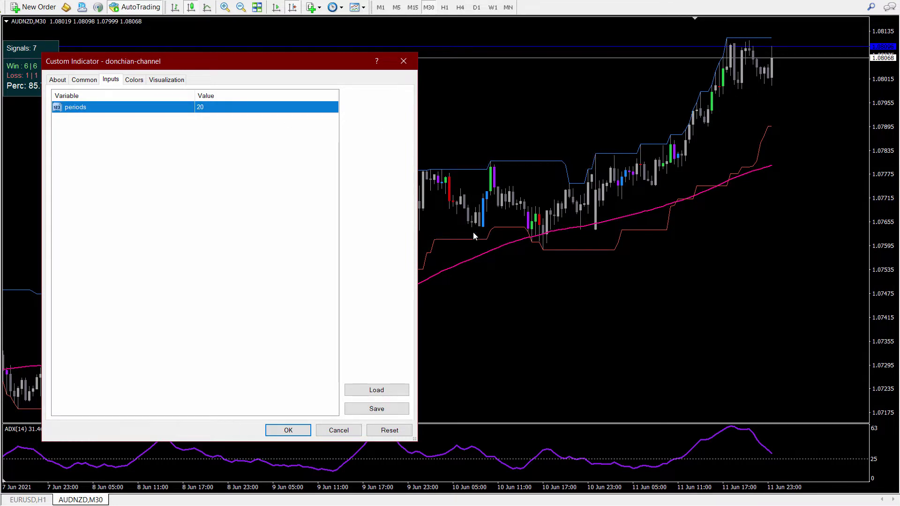
click(338, 429)
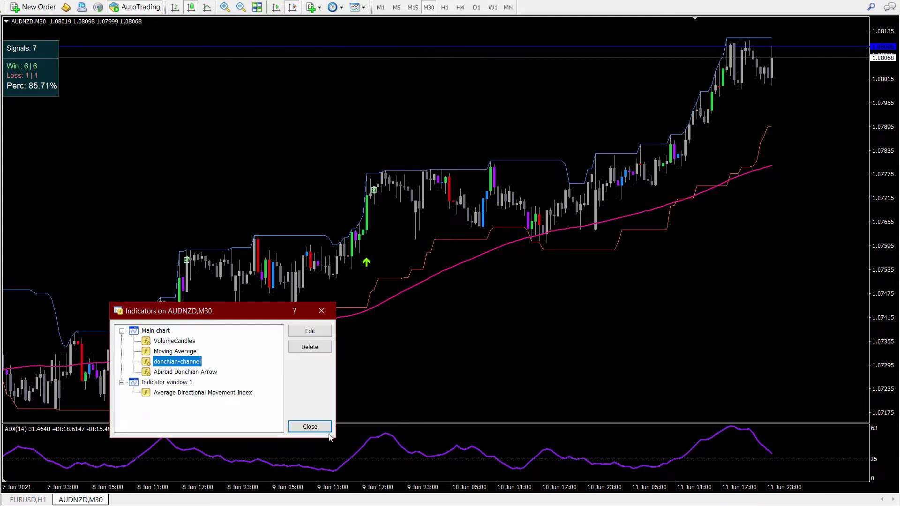
click(308, 428)
Step: Open the Abiroid Donchian Arrow inputs on the AUDNZD,M30 chart and set Use Volume Check to false
mouse_move(494, 164)
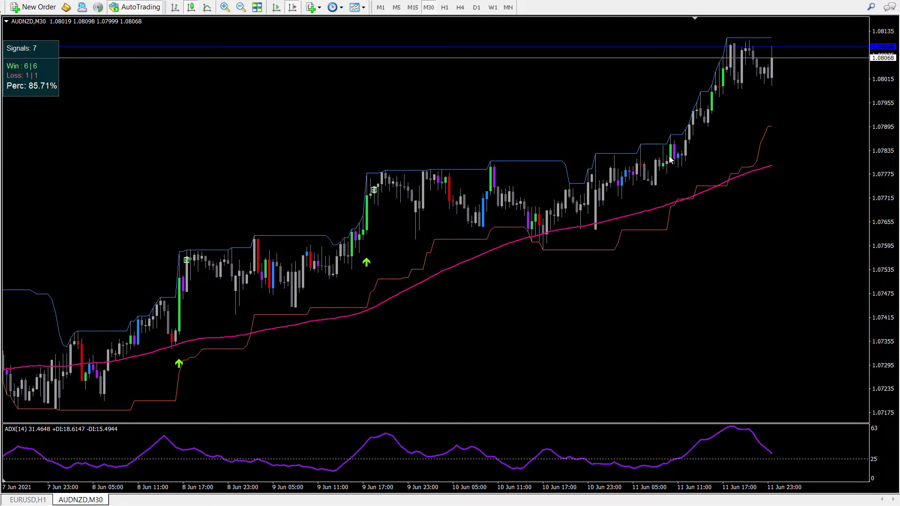
mouse_move(670, 142)
right_click(390, 107)
click(408, 174)
double_click(187, 373)
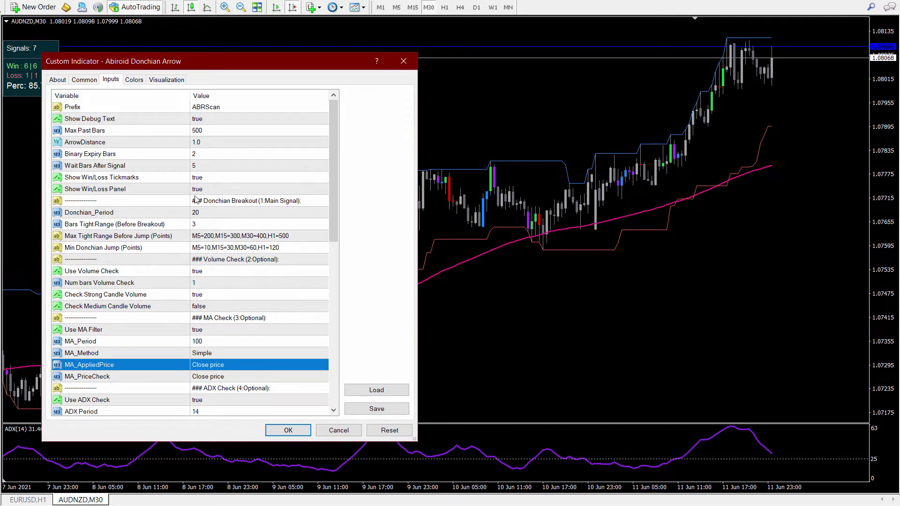
click(202, 272)
click(201, 272)
click(201, 281)
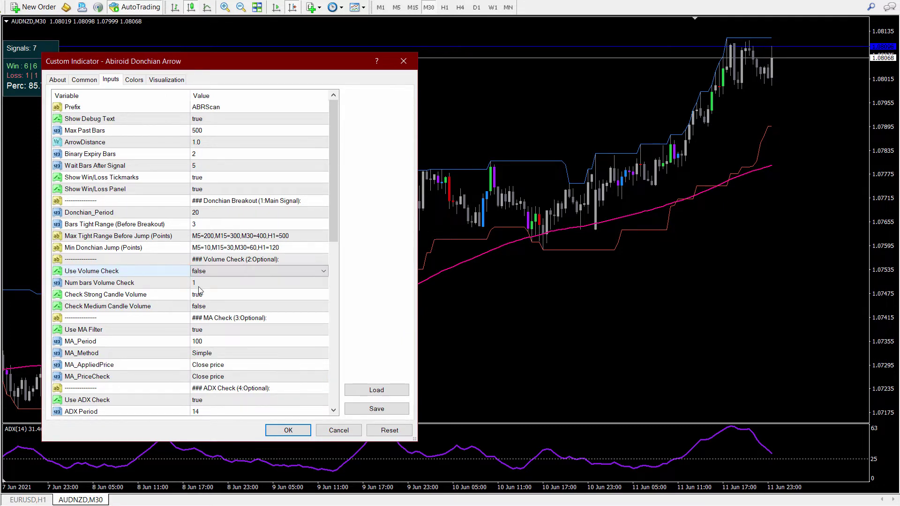
Step: Set Use MA Filter and Use ADX Check to false in the arrow indicator's inputs
click(201, 332)
click(201, 333)
click(200, 340)
click(200, 402)
click(201, 402)
click(197, 410)
Step: Copy the Min Donchian Jump (Points) value and leave that input empty
click(147, 247)
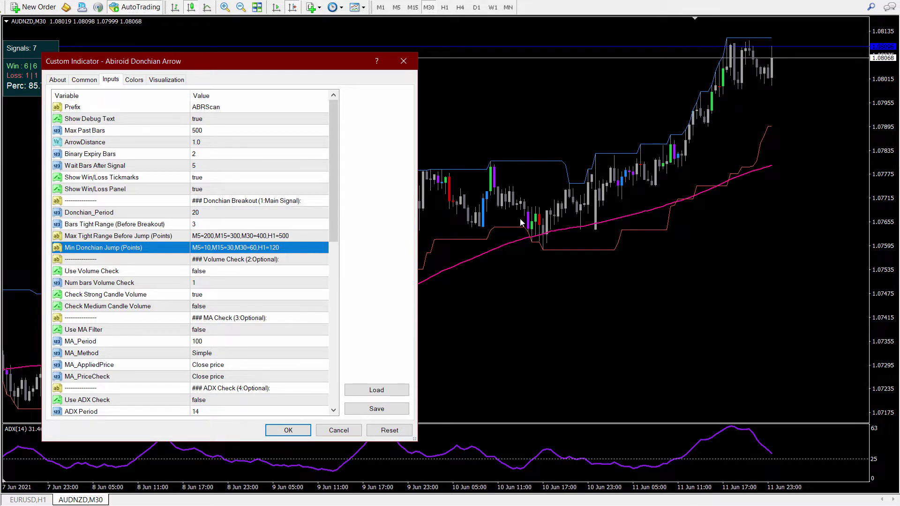
click(224, 247)
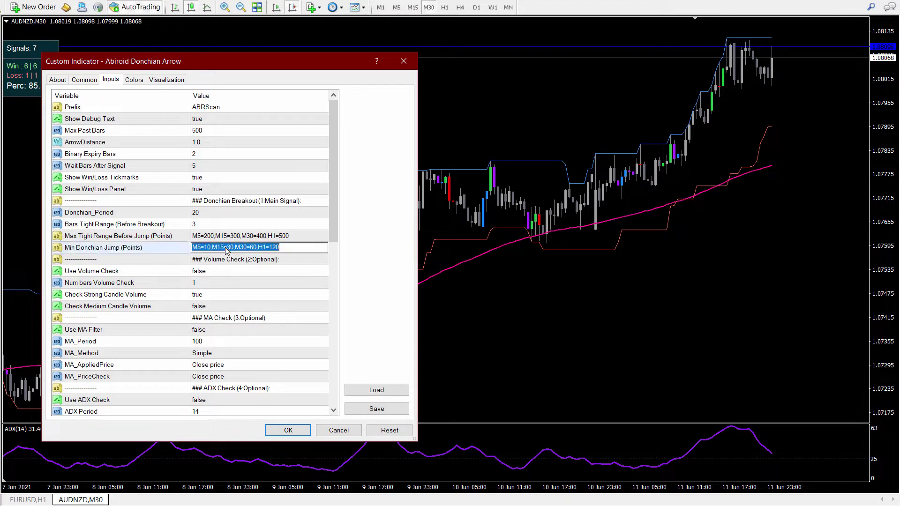
drag(285, 247, 125, 242)
key(ctrl+c)
key(BackSpace)
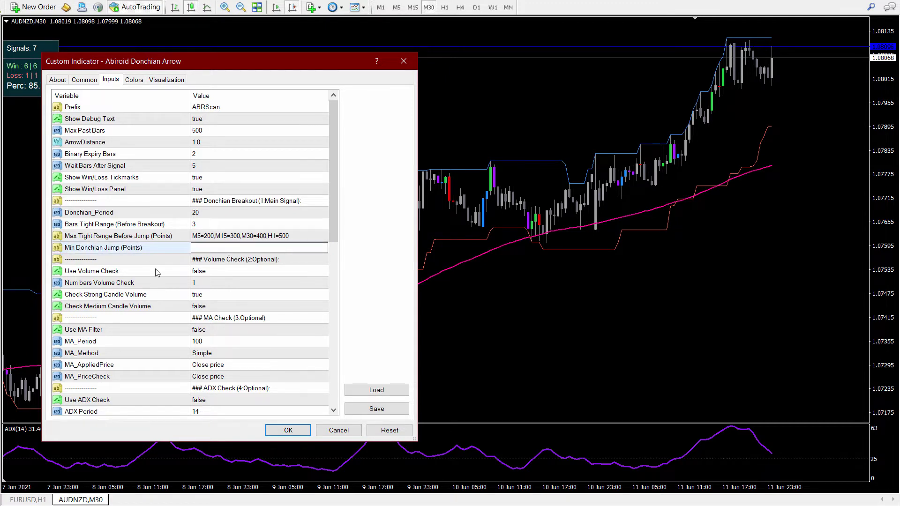
click(147, 248)
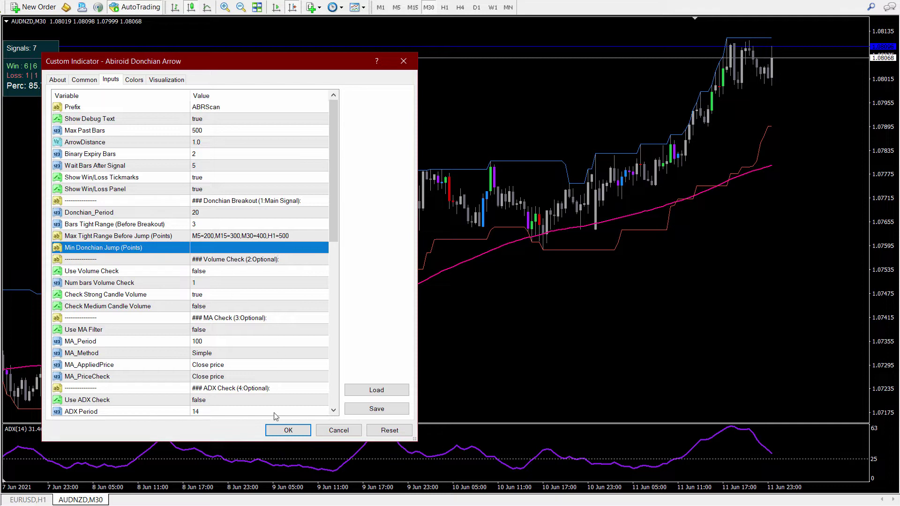
Step: Set Bars Tight Range (Before Breakout) to 0 and apply the inputs to the chart
click(196, 224)
click(195, 225)
text(0)
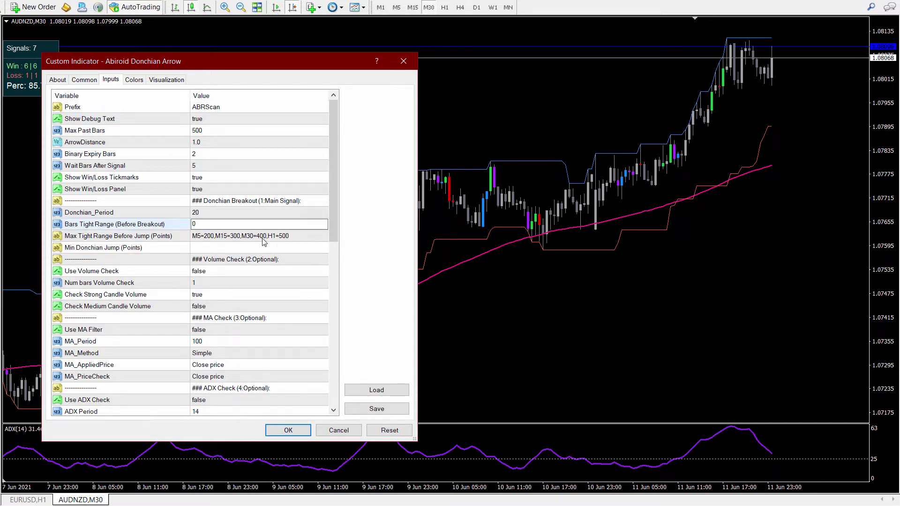
click(164, 223)
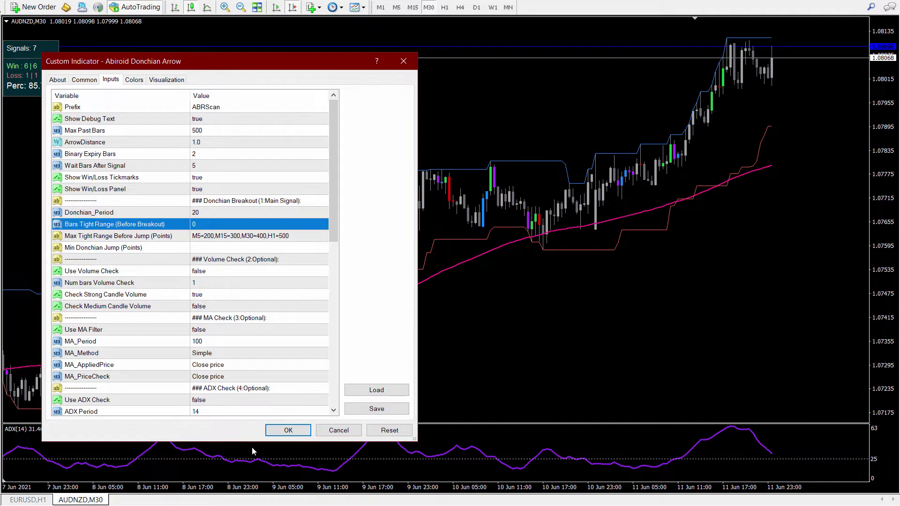
click(282, 430)
click(313, 428)
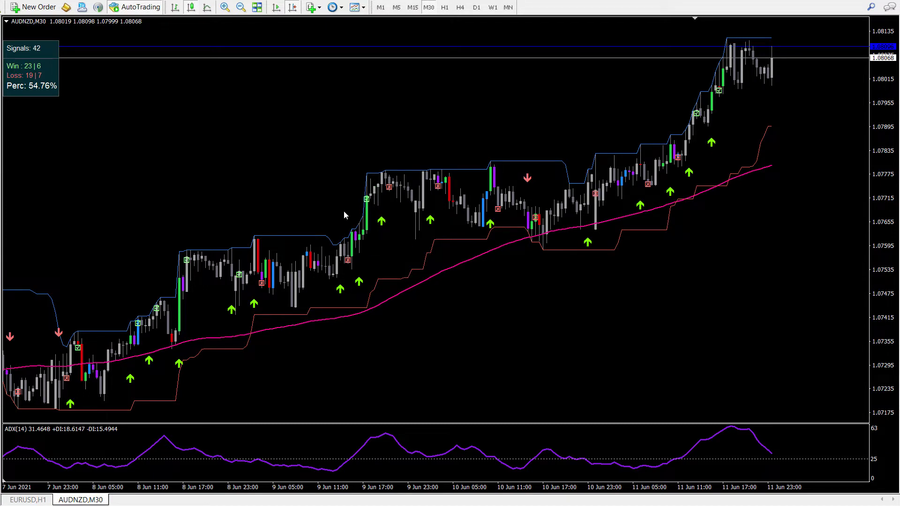
Step: Reopen the Abiroid Donchian Arrow inputs, paste M5=10,M15=30,M30=60,H1=120 into Min Donchian Jump (Points), and apply the inputs
mouse_move(362, 221)
right_click(244, 154)
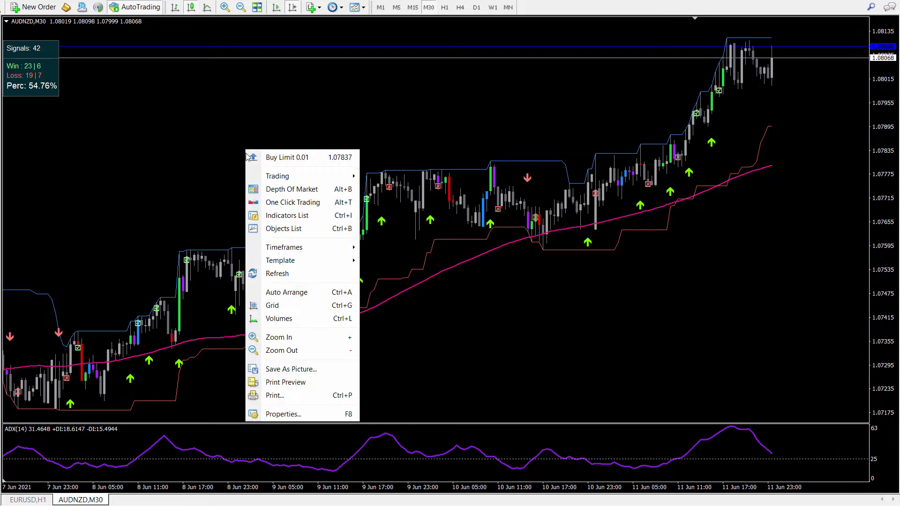
click(274, 218)
double_click(214, 373)
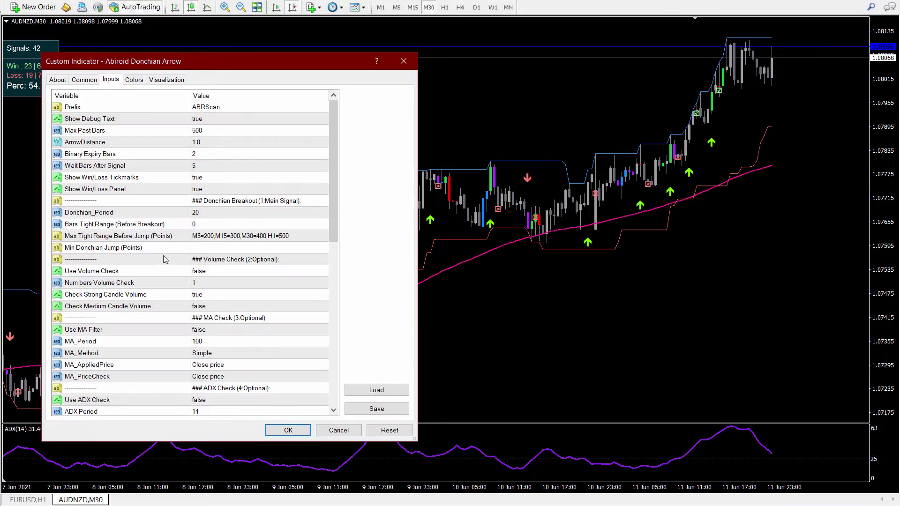
click(219, 247)
key(ctrl+v)
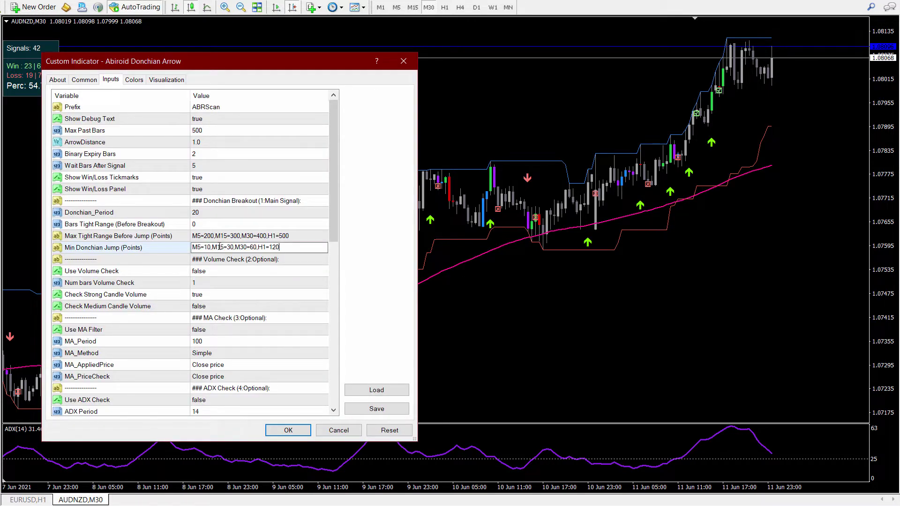
drag(280, 247, 257, 247)
click(255, 251)
key(shift+Left)
click(281, 432)
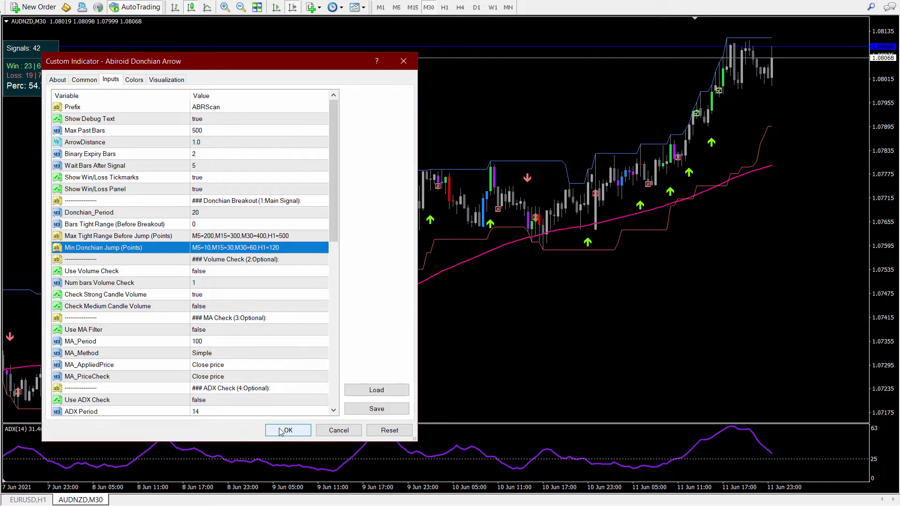
click(285, 431)
click(307, 427)
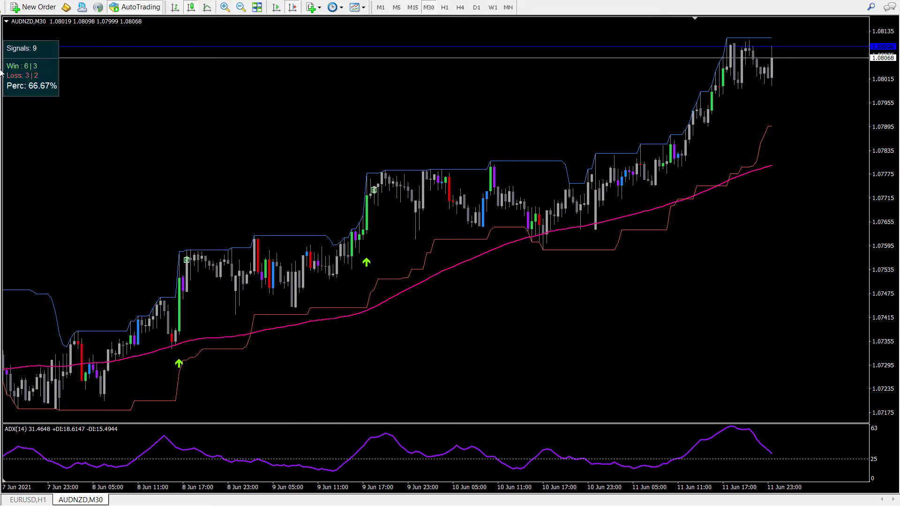
Step: Measure the upper Donchian channel's jump at the 9 June up-arrow signal with the crosshair
middle_click(291, 191)
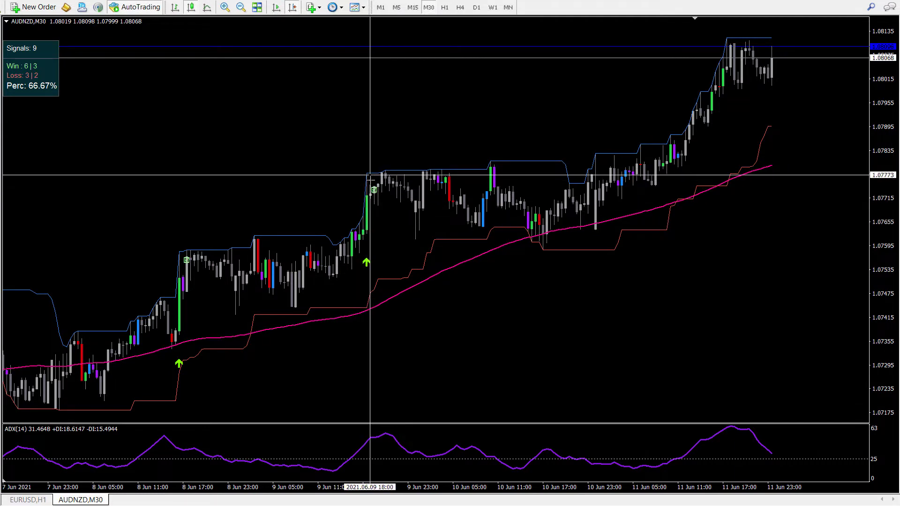
drag(362, 218, 367, 173)
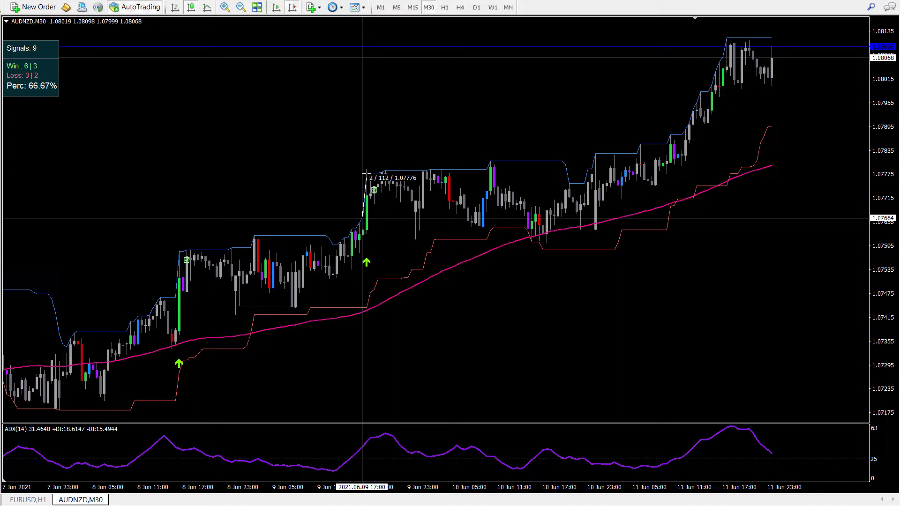
drag(366, 174, 391, 308)
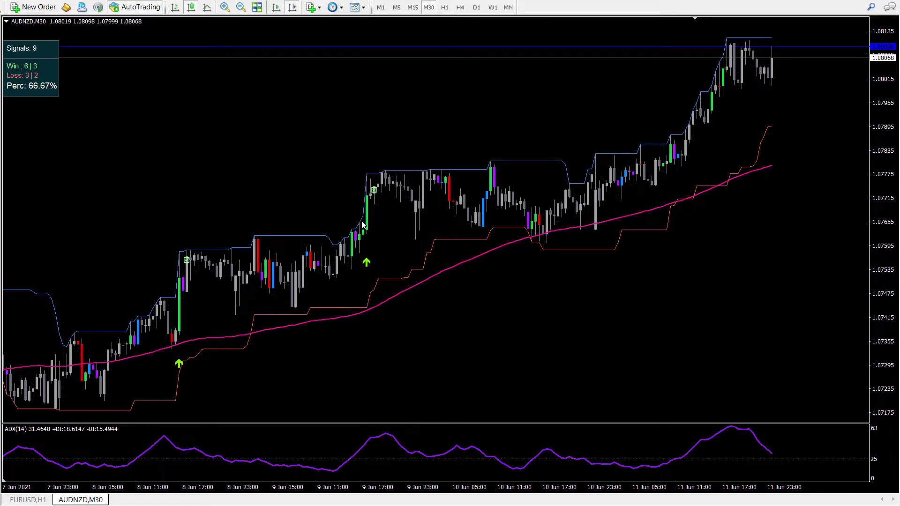
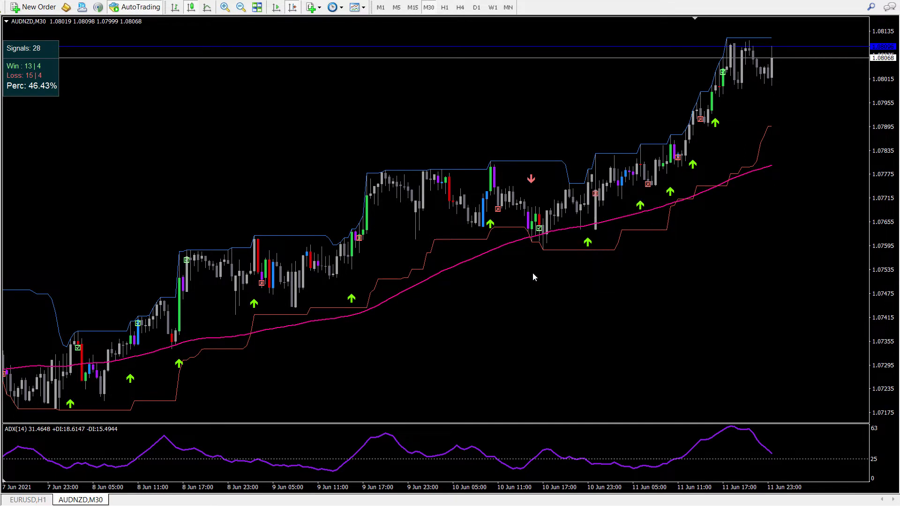
Step: Set the M30 value of the arrow indicator's Min Donchian Jump (Points) to 60 and apply the inputs
right_click(225, 164)
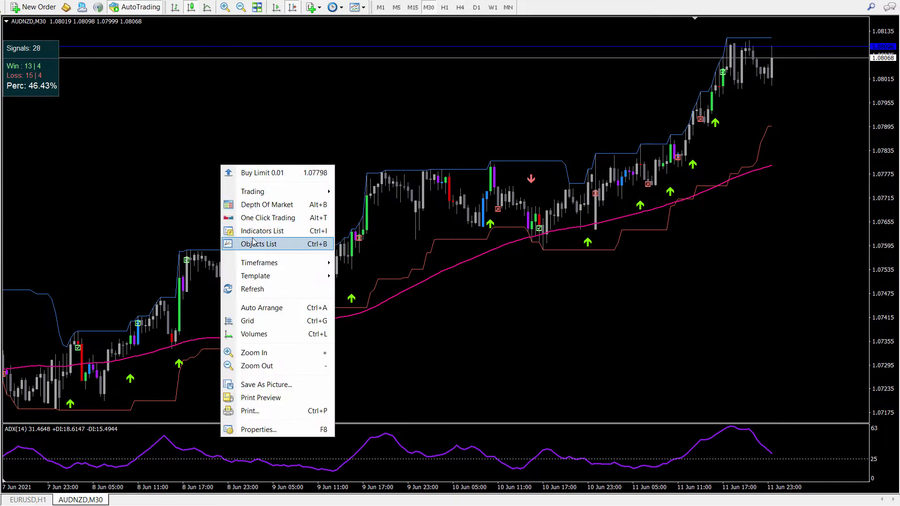
click(253, 237)
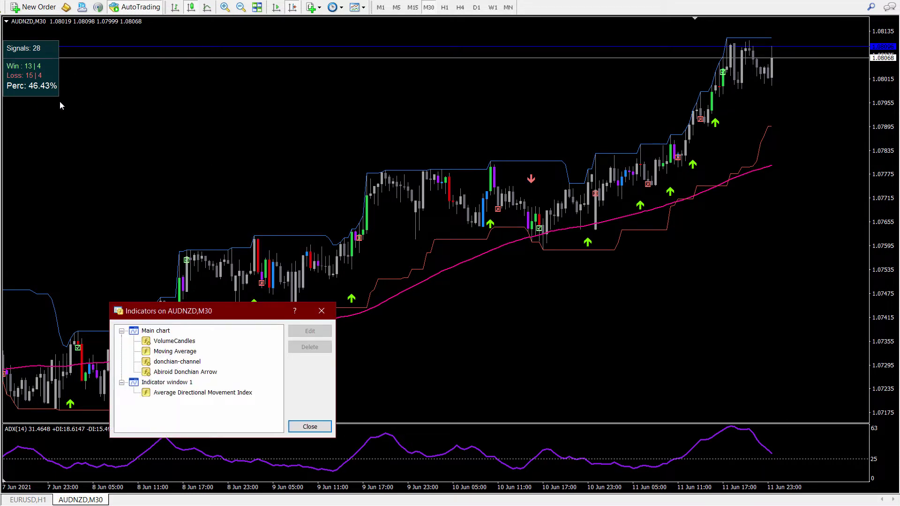
double_click(208, 372)
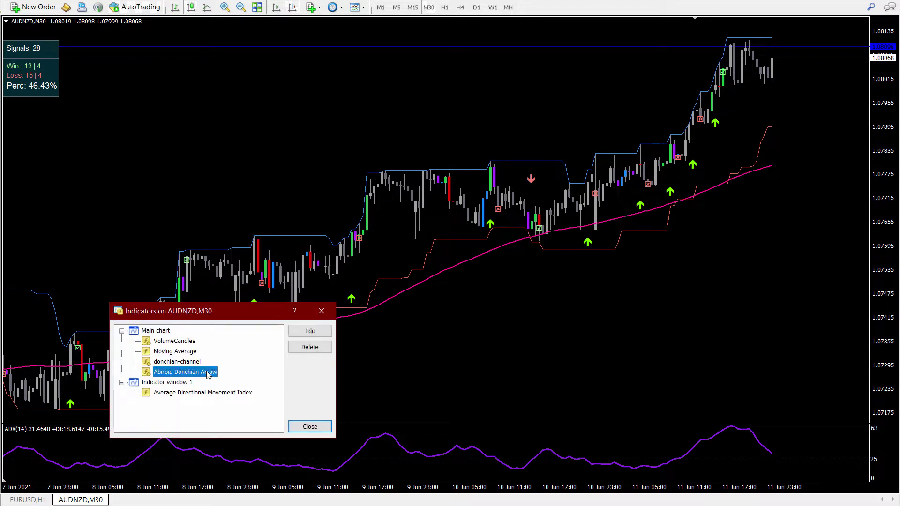
click(237, 248)
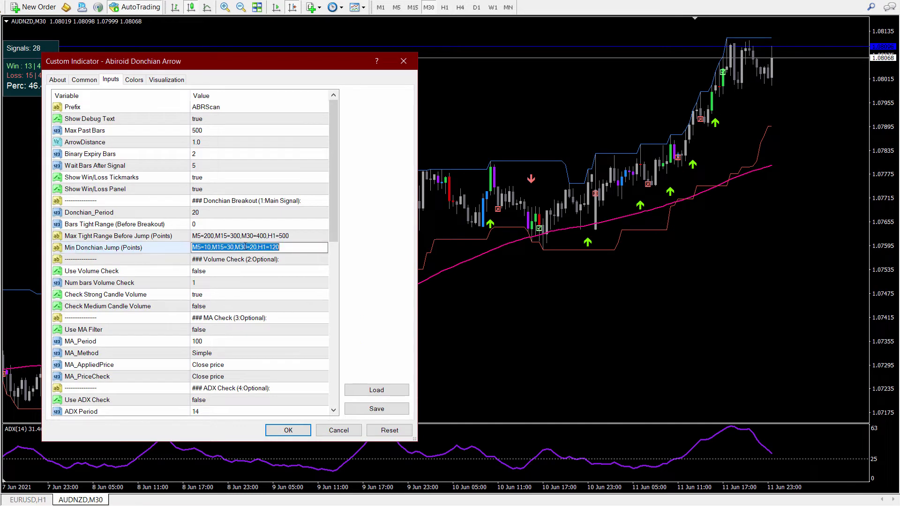
drag(250, 248, 254, 247)
text(6)
click(185, 249)
click(288, 430)
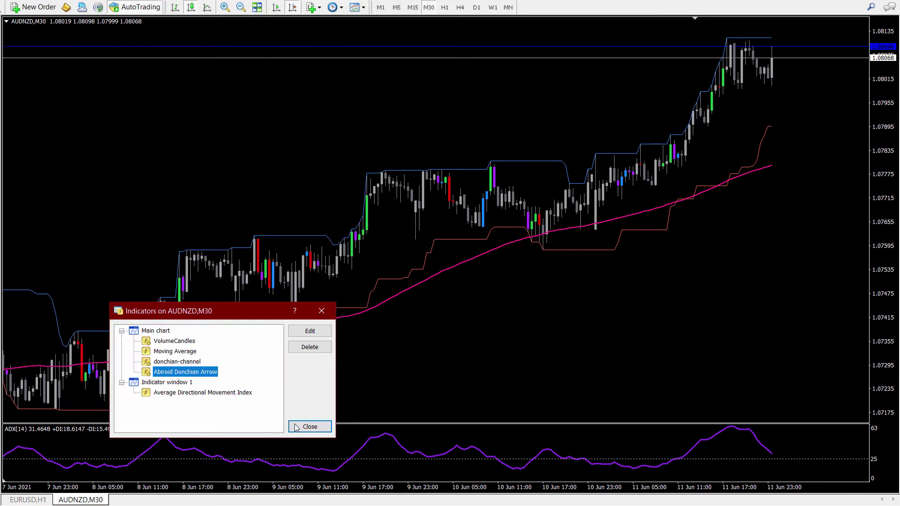
click(303, 427)
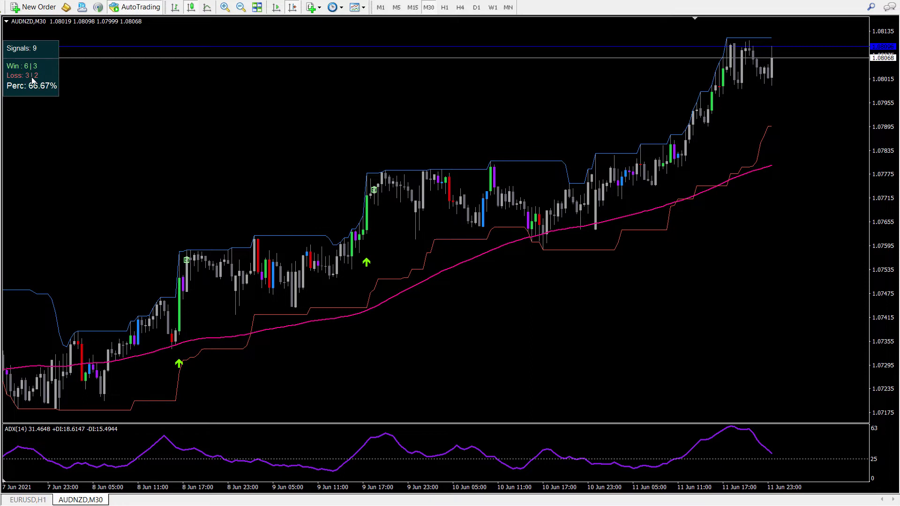
Step: Set Max Past Bars of the Abiroid Donchian Arrow indicator to 1000 and apply the inputs to the chart
right_click(165, 134)
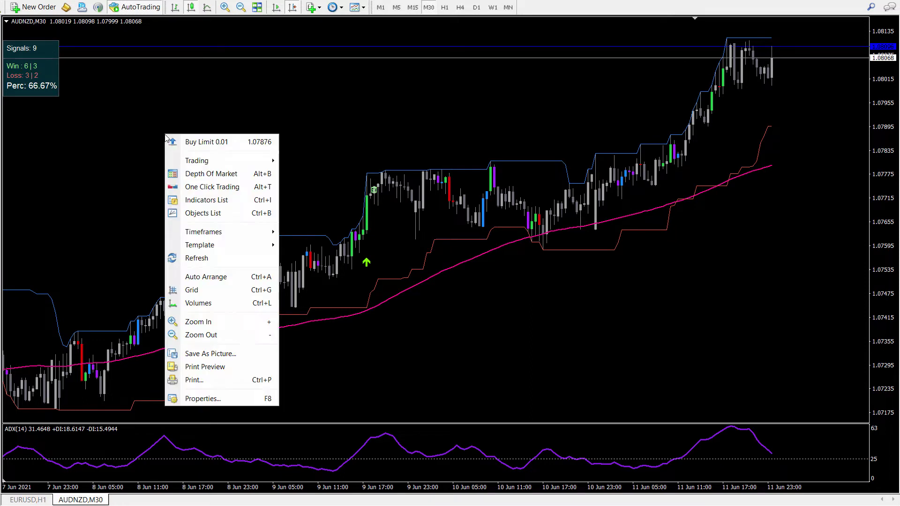
click(185, 200)
double_click(192, 372)
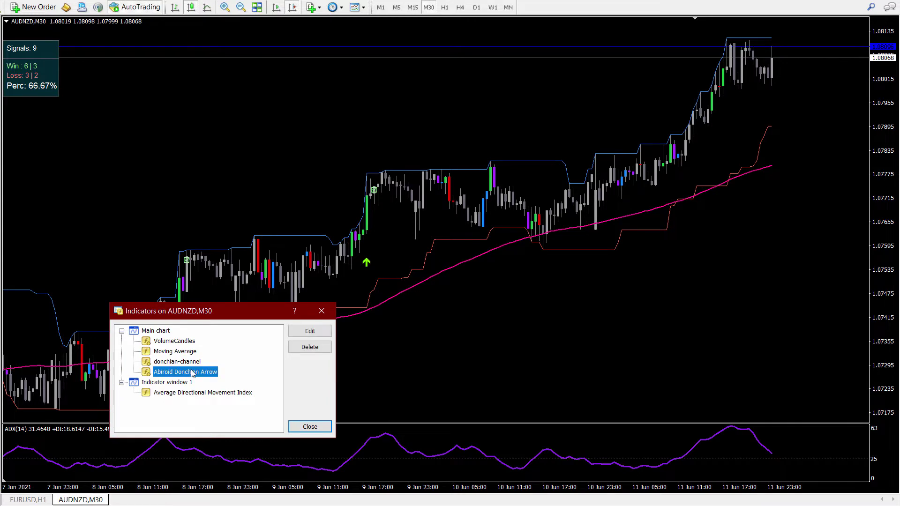
click(72, 133)
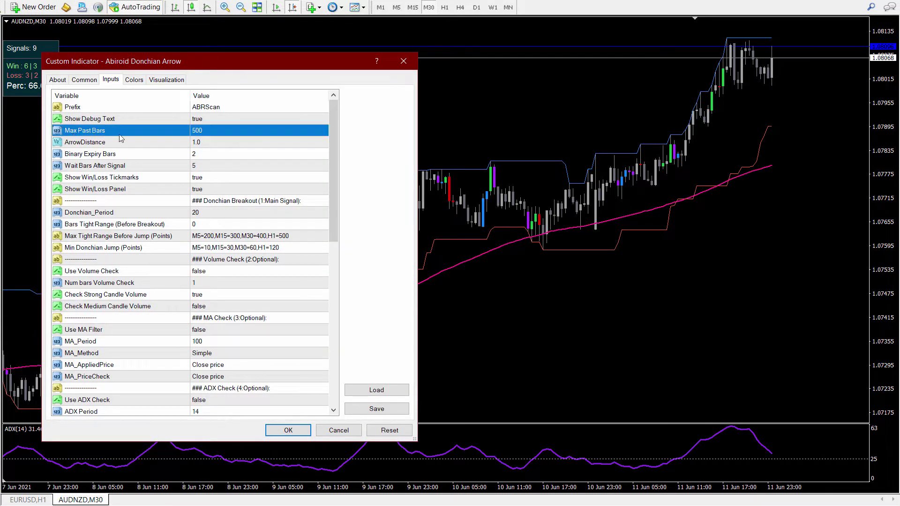
click(200, 131)
drag(195, 129, 192, 130)
text(1000)
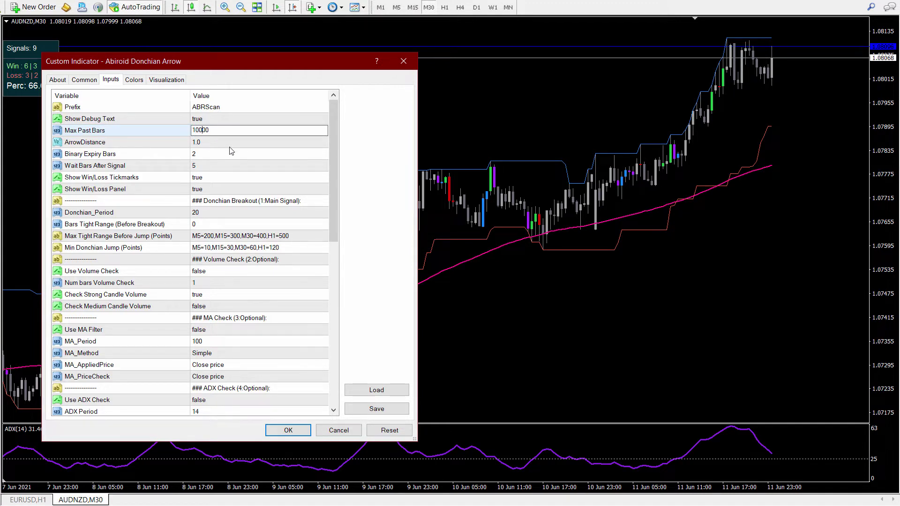
click(283, 431)
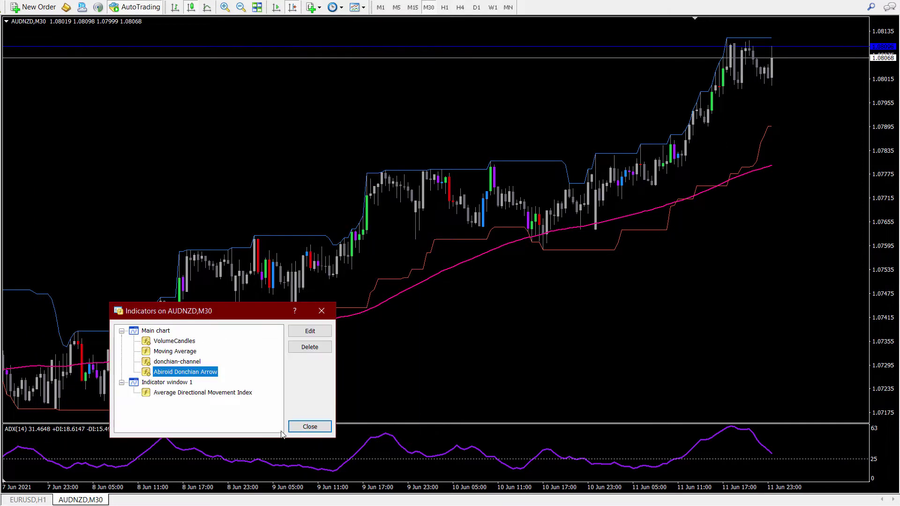
click(302, 426)
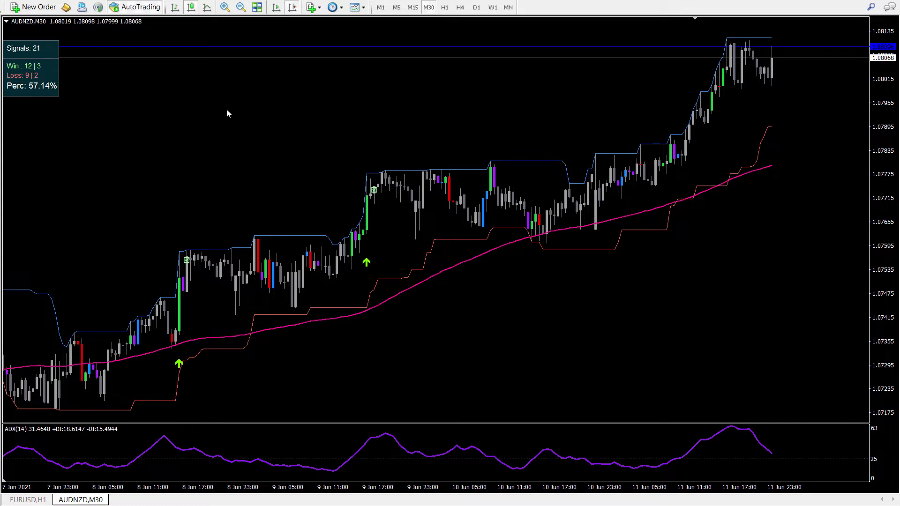
Step: Inspect the arrow indicator's Max Tight Range Before Jump (Points) input, leave it without applying changes, and check the chart's earlier signals
right_click(232, 71)
click(280, 136)
double_click(179, 372)
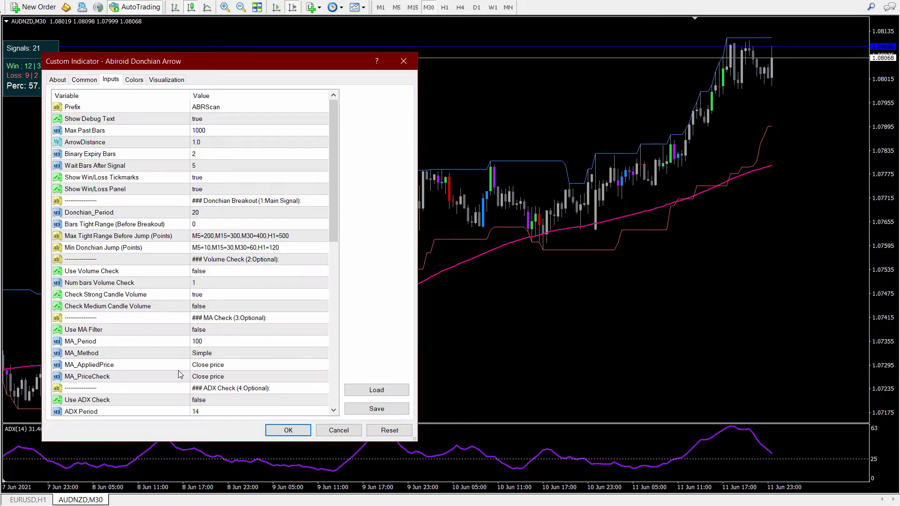
click(92, 239)
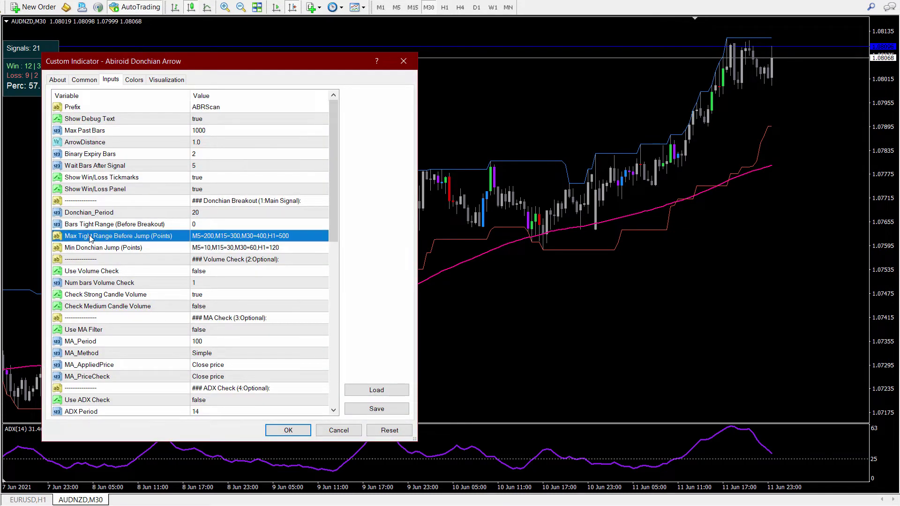
click(345, 434)
click(302, 429)
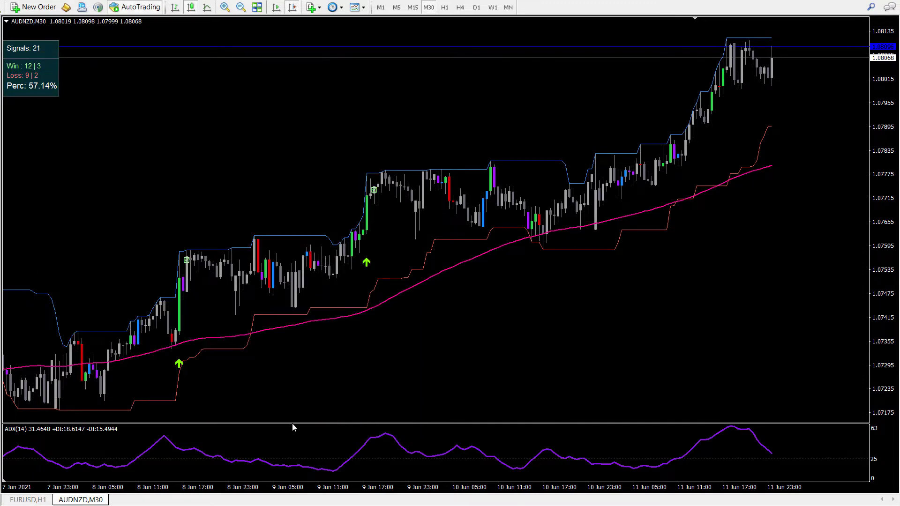
drag(194, 370, 310, 366)
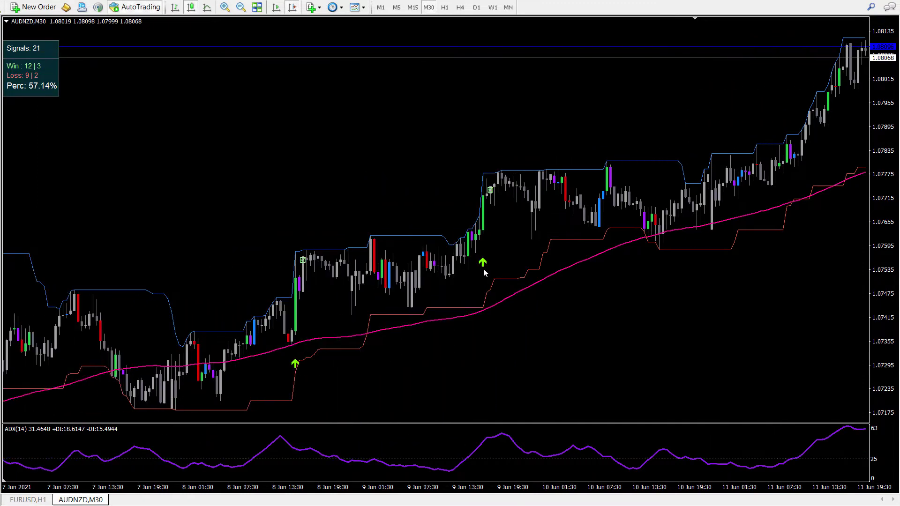
Step: Examine the earlier arrow signals and the Donchian channel on the chart between 31 May and 10 June
drag(189, 318, 518, 299)
drag(168, 365, 454, 332)
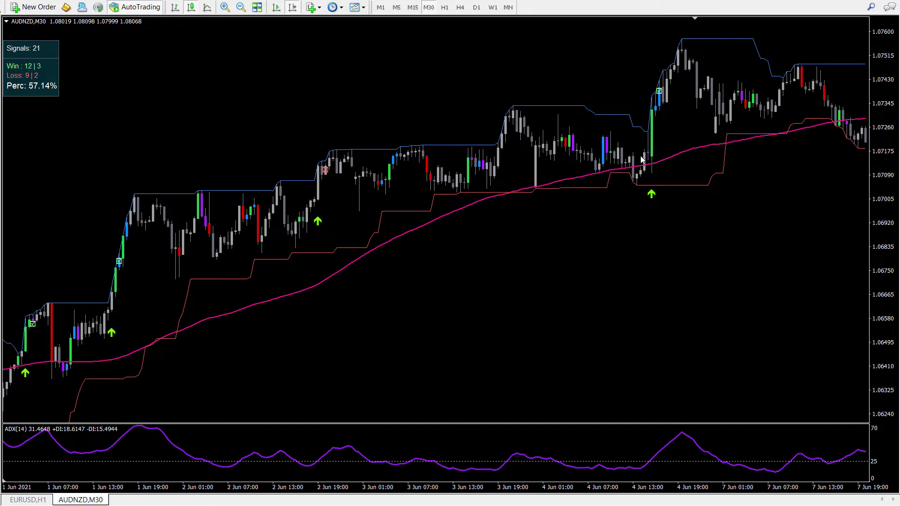
right_click(493, 217)
click(627, 187)
scroll(619, 190, up, 10)
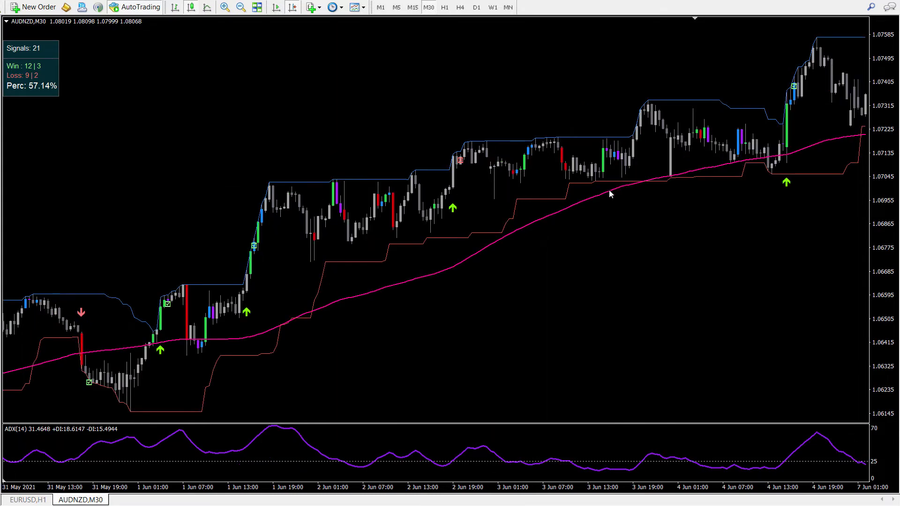
scroll(654, 281, down, 10)
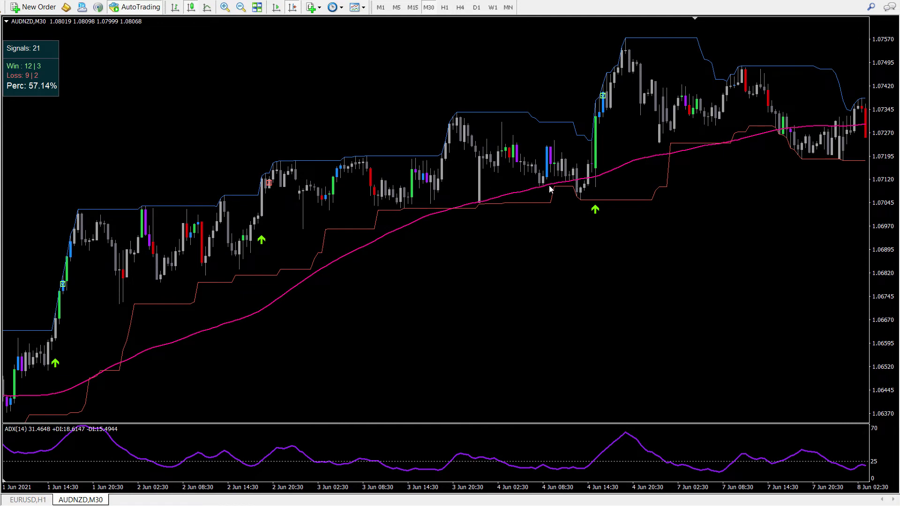
drag(617, 185, 478, 202)
drag(685, 288, 378, 178)
Step: Set Bars Tight Range (Before Breakout) of the Abiroid Donchian Arrow indicator to 3 and apply the inputs to the chart
right_click(366, 124)
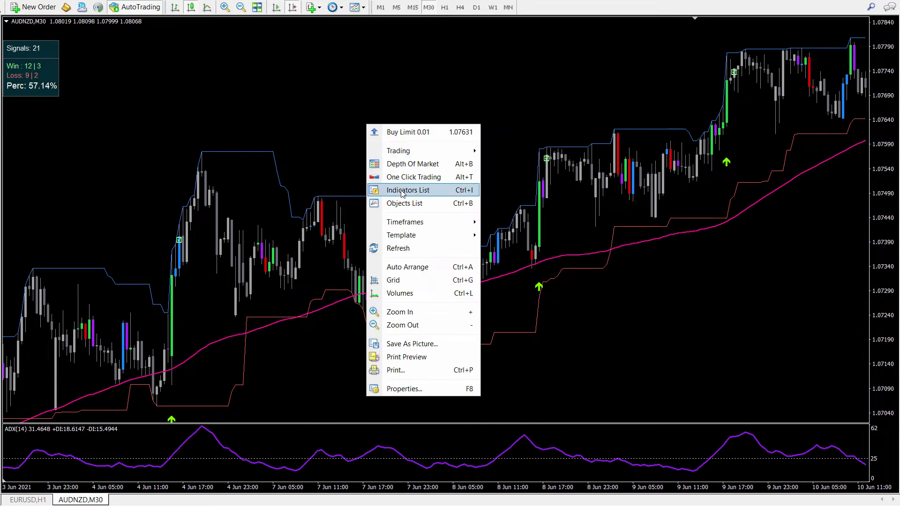
click(397, 175)
double_click(202, 373)
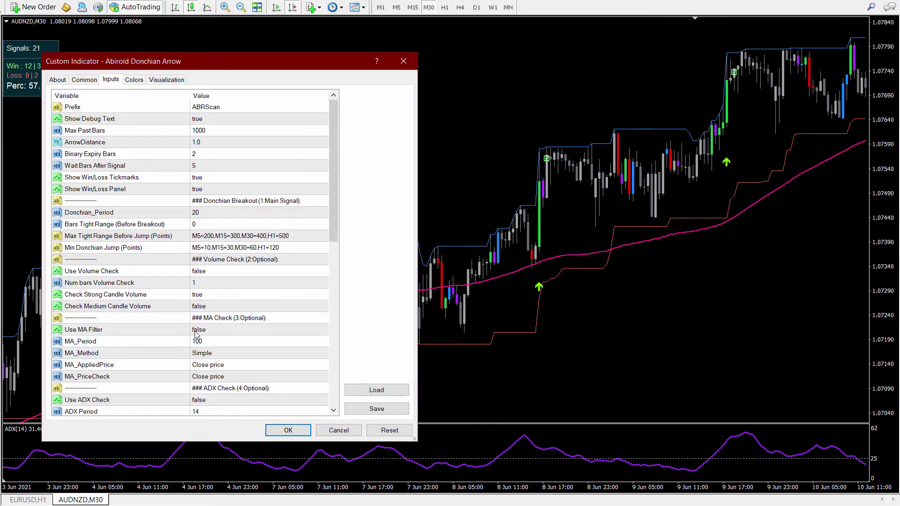
double_click(200, 225)
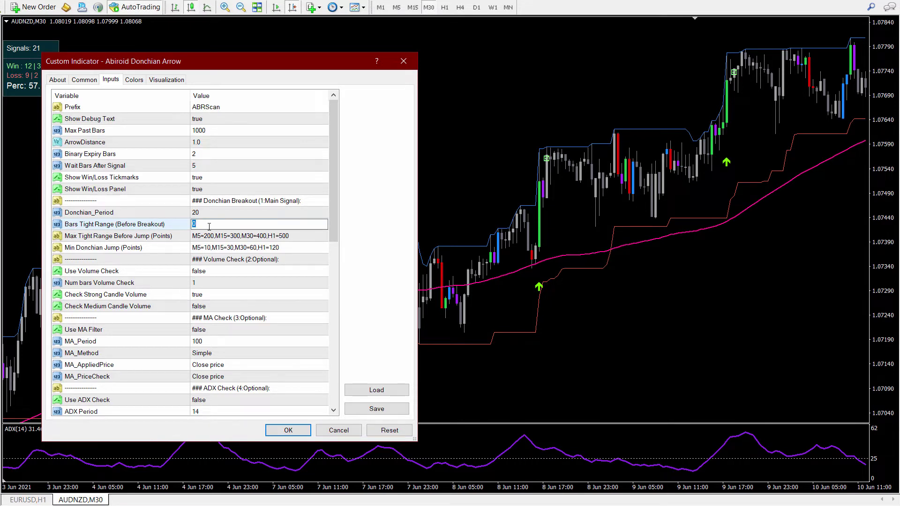
text(3)
click(181, 240)
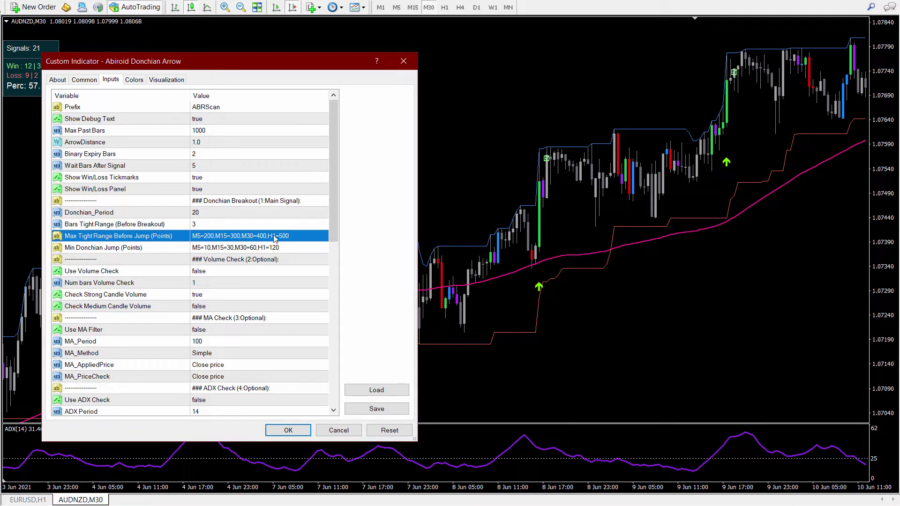
click(256, 237)
double_click(260, 236)
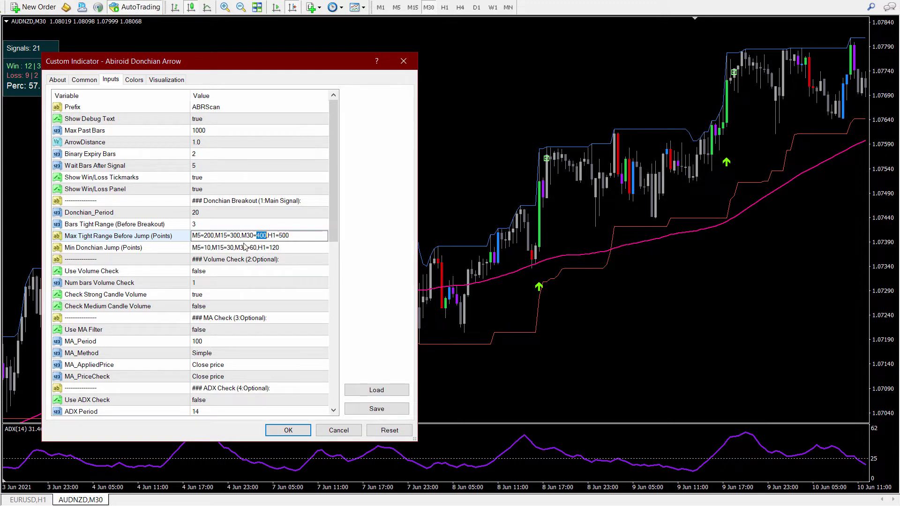
click(190, 236)
click(288, 430)
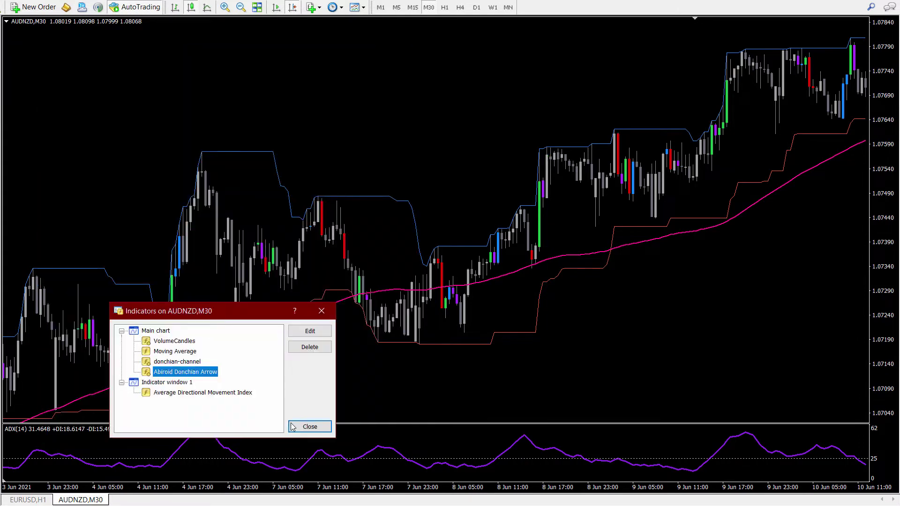
click(306, 426)
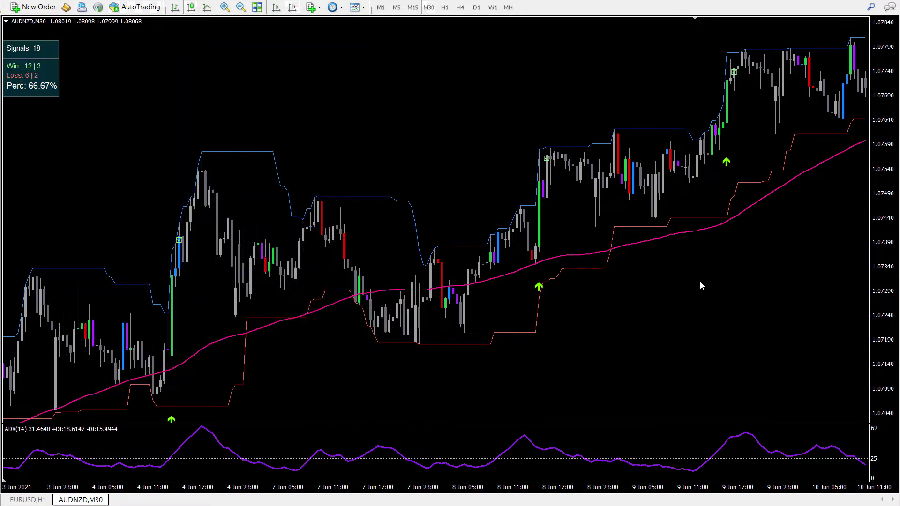
Step: Measure the Donchian channel's width just before the 8 June up-arrow signal with the crosshair
scroll(691, 279, down, 3)
key(ctrl+f)
drag(465, 207, 466, 335)
Step: Set the M30 value of the arrow indicator's Max Tight Range Before Jump (Points) to 300 and apply the inputs
right_click(410, 112)
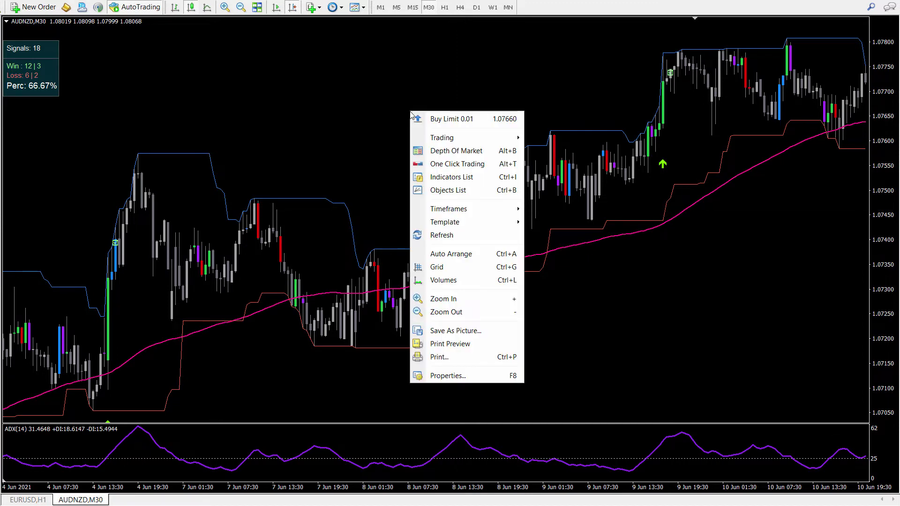
click(435, 181)
double_click(189, 375)
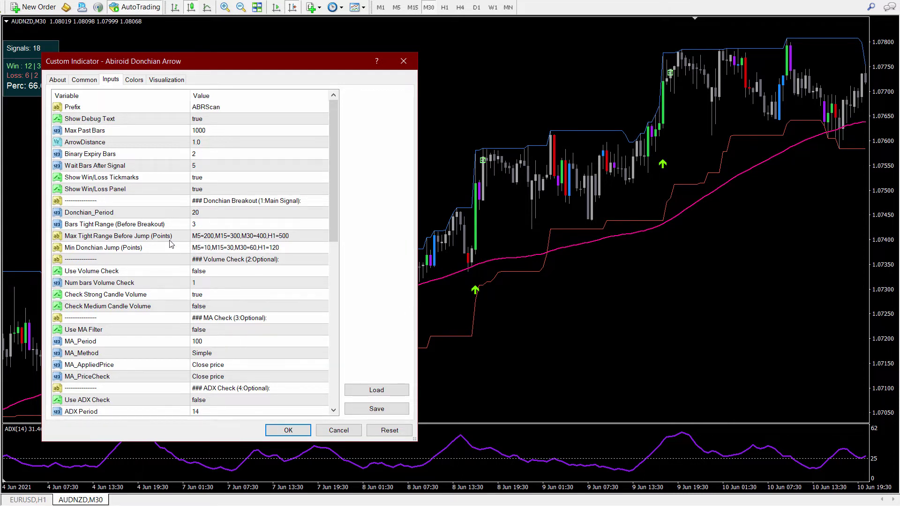
click(253, 237)
click(257, 237)
click(257, 238)
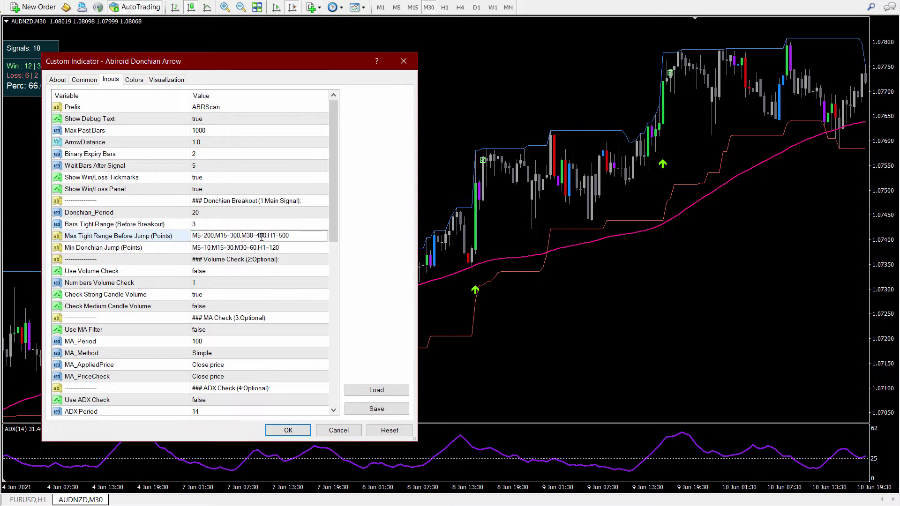
key(shift+Right)
text(3)
key(Return)
click(284, 431)
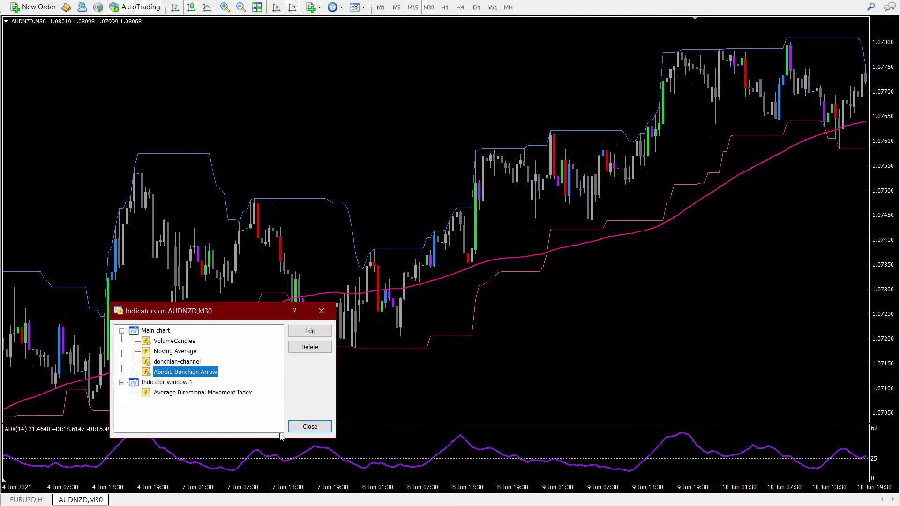
click(306, 427)
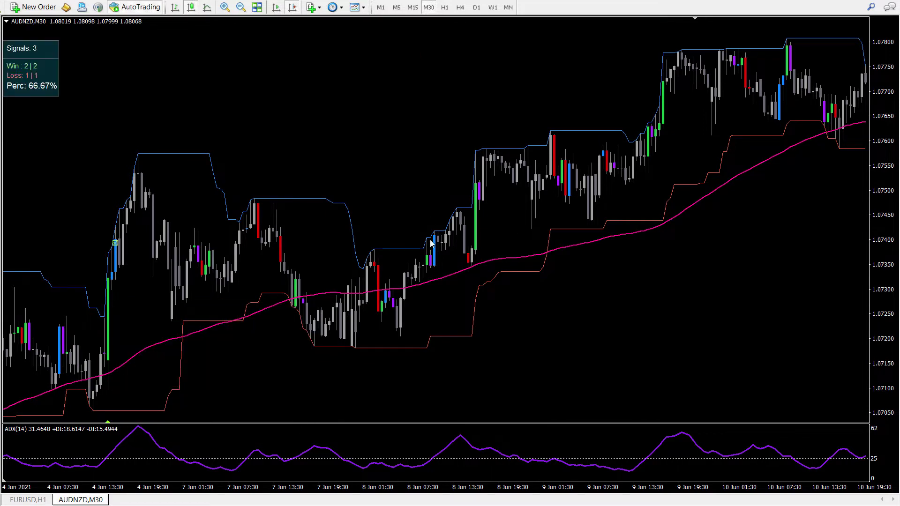
Step: Check the 4 June up-arrow signal, and set the M30 value of Max Tight Range Before Jump (Points) back to 400
drag(527, 279, 688, 288)
drag(264, 347, 470, 321)
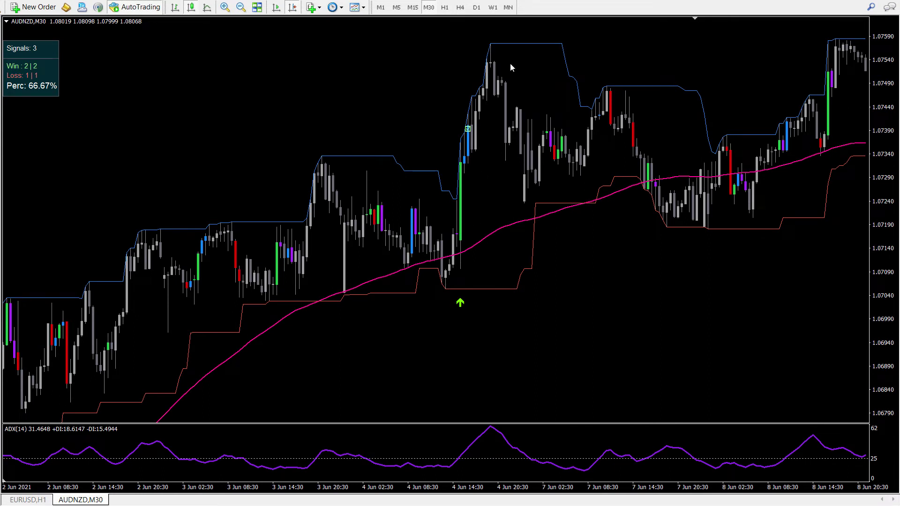
mouse_move(458, 229)
right_click(373, 108)
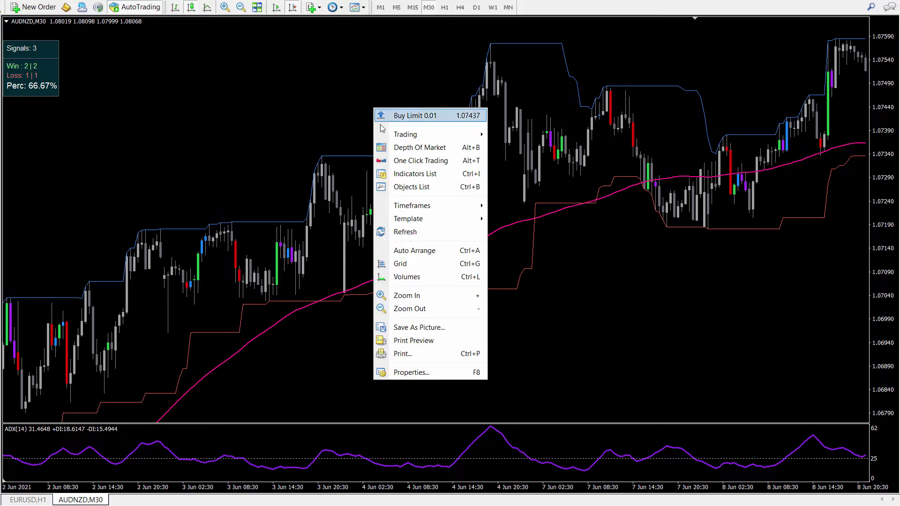
click(401, 173)
click(257, 236)
click(257, 236)
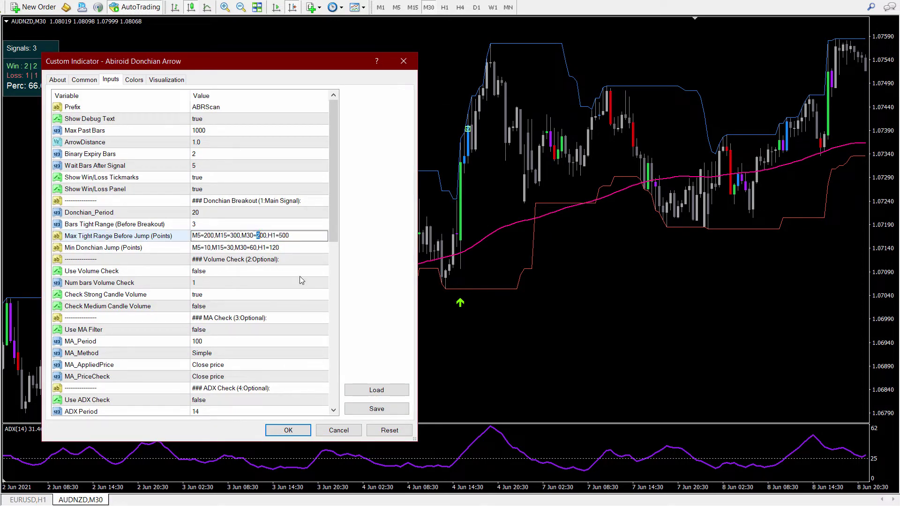
text(4)
click(152, 236)
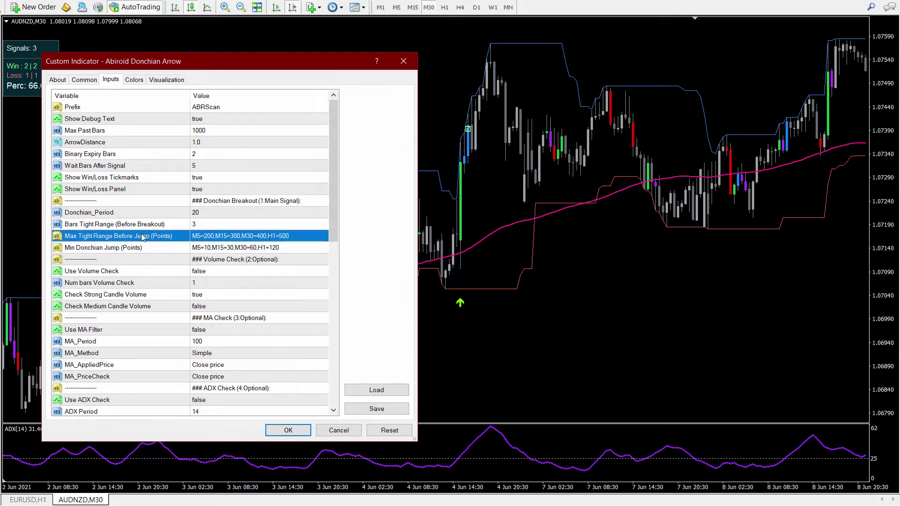
Step: Set Bars Tight Range (Before Breakout) to 0 and apply the arrow indicator's inputs to the chart
key(Up)
key(Return)
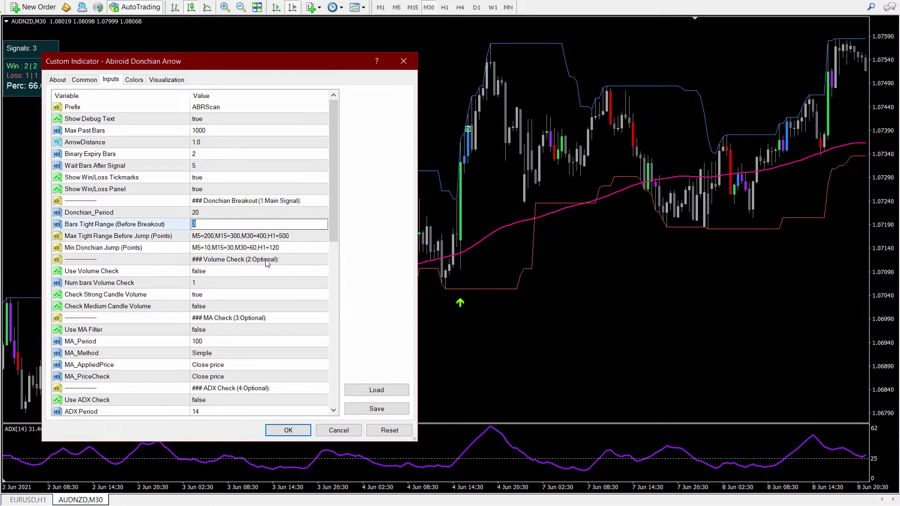
text(0)
click(164, 238)
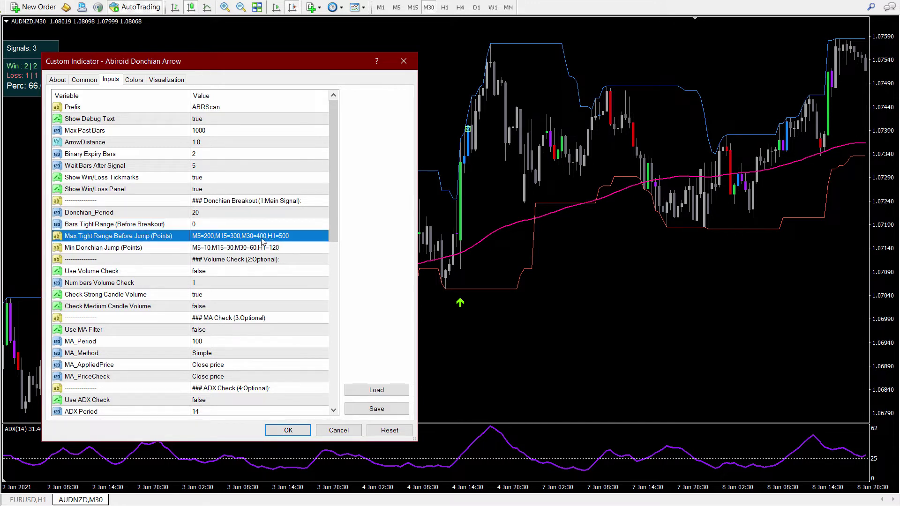
click(288, 430)
click(309, 427)
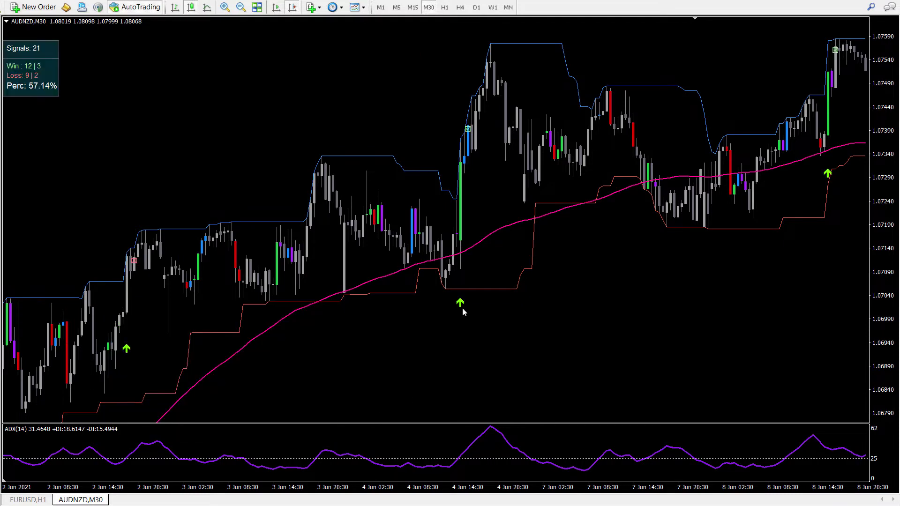
Step: Check the signal candle of 4 June, and set the arrow indicator's Use Volume Check input to true
drag(145, 327, 254, 328)
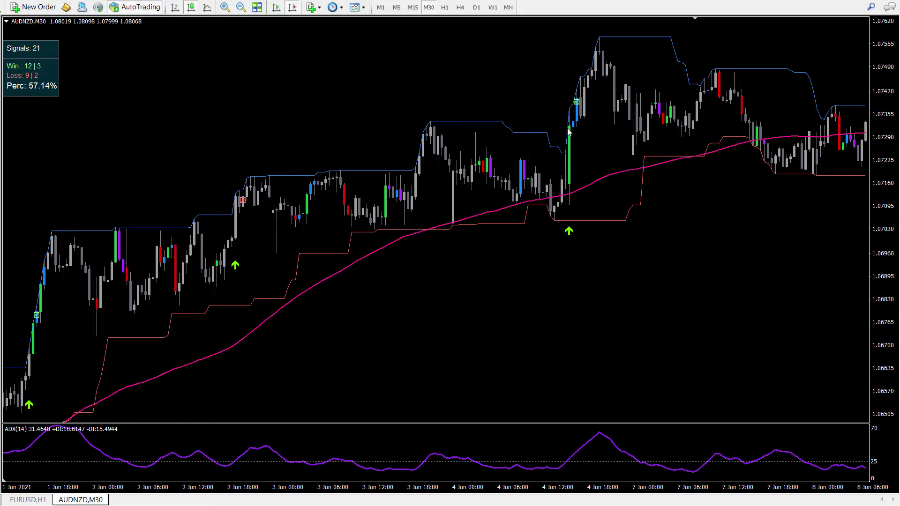
mouse_move(572, 154)
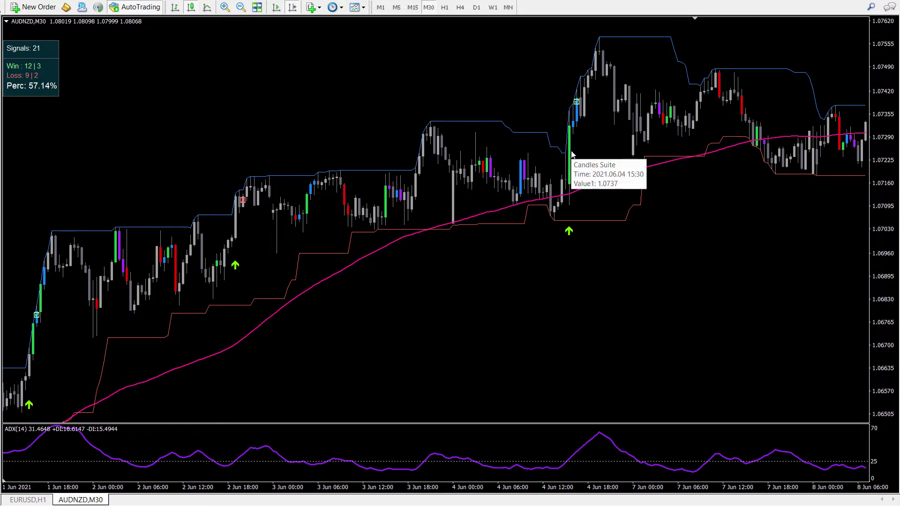
drag(572, 155, 459, 157)
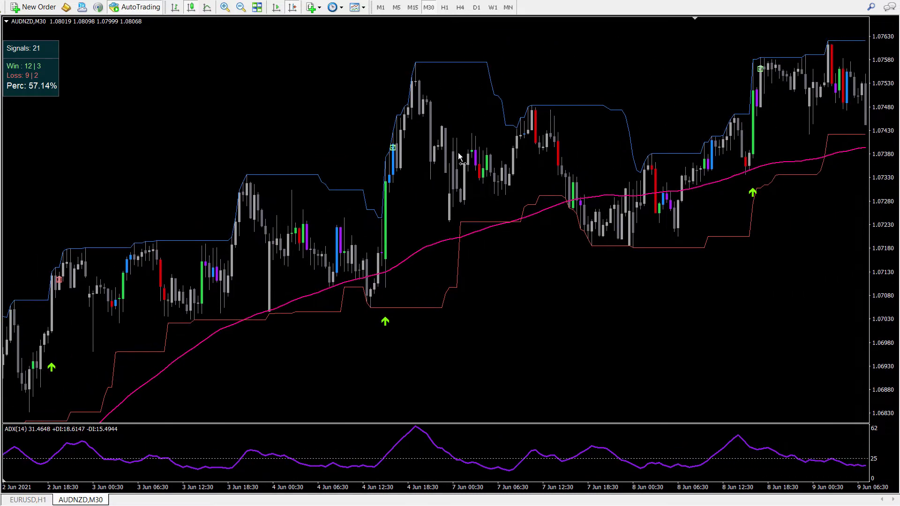
right_click(179, 99)
click(212, 162)
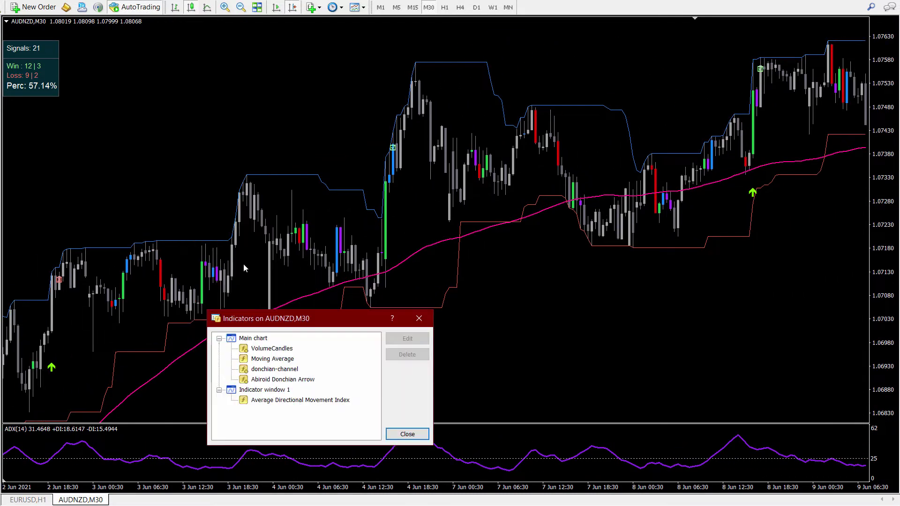
double_click(265, 379)
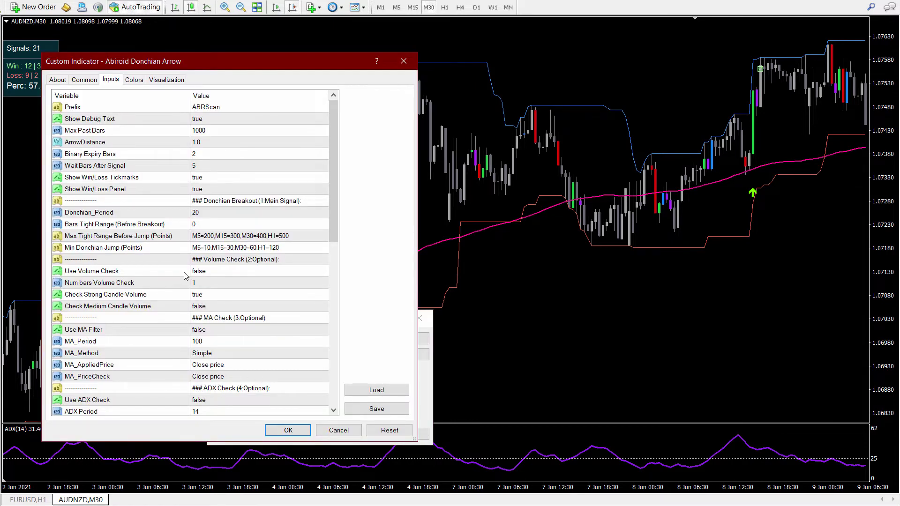
click(193, 275)
click(210, 275)
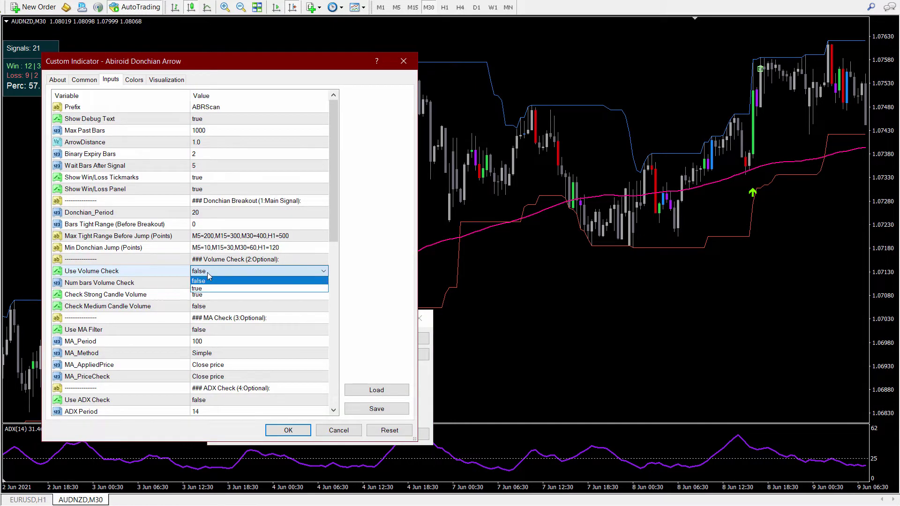
click(205, 288)
Step: Set the Num bars Volume Check input to 3
click(206, 285)
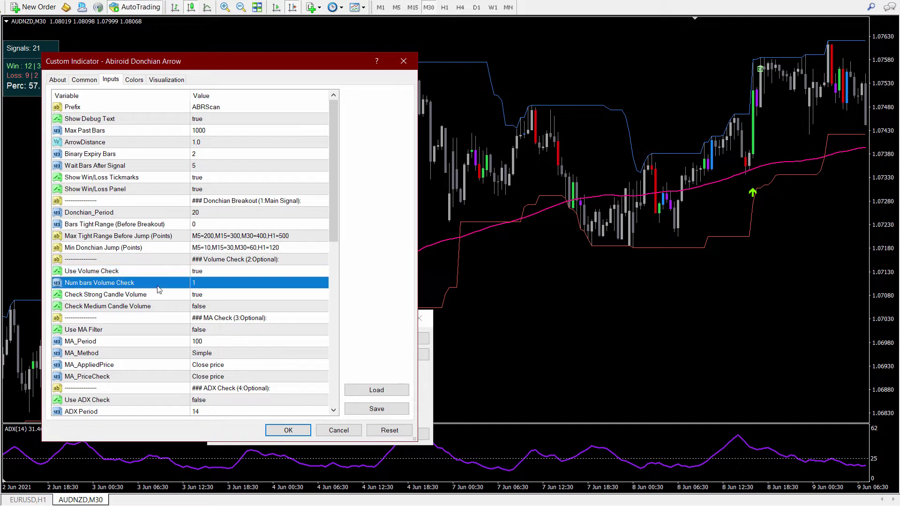
click(196, 285)
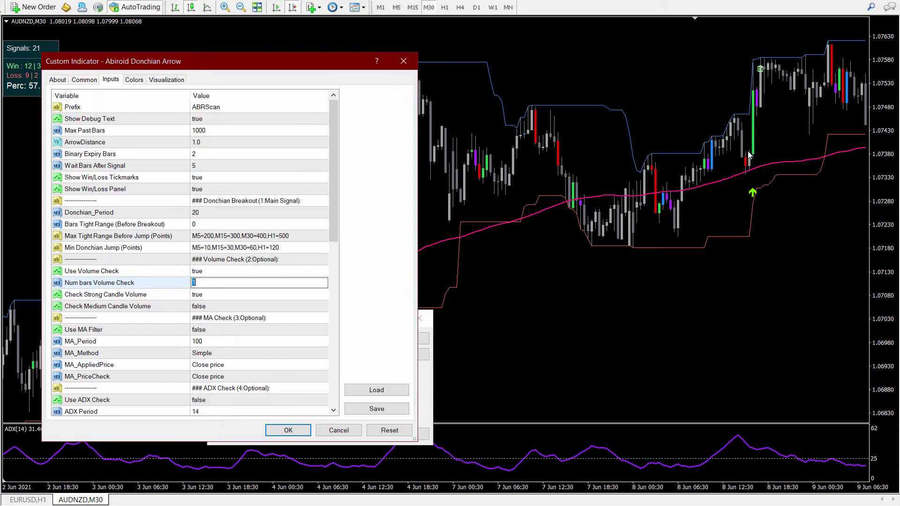
click(202, 284)
click(155, 288)
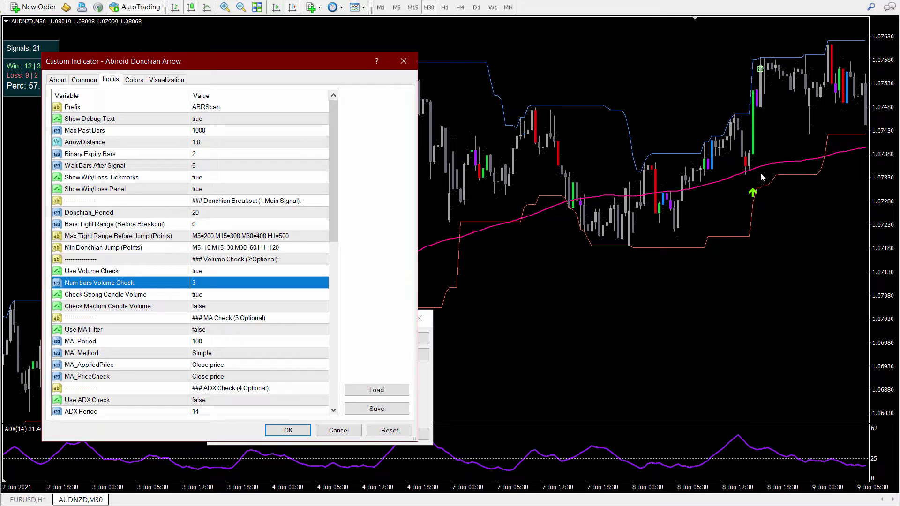
Step: Set Num bars Volume Check back to 1 and review the Check Strong Candle Volume and Check Medium Candle Volume inputs
click(203, 284)
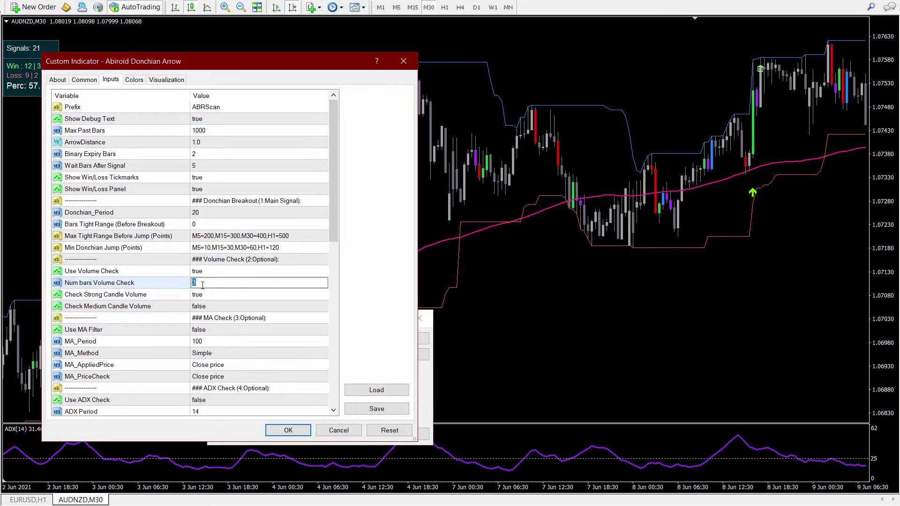
text(1)
click(178, 285)
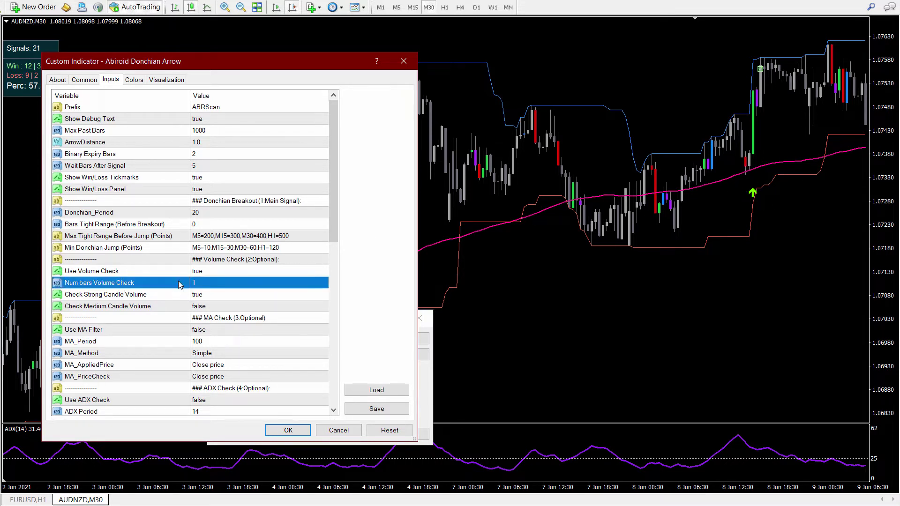
click(107, 298)
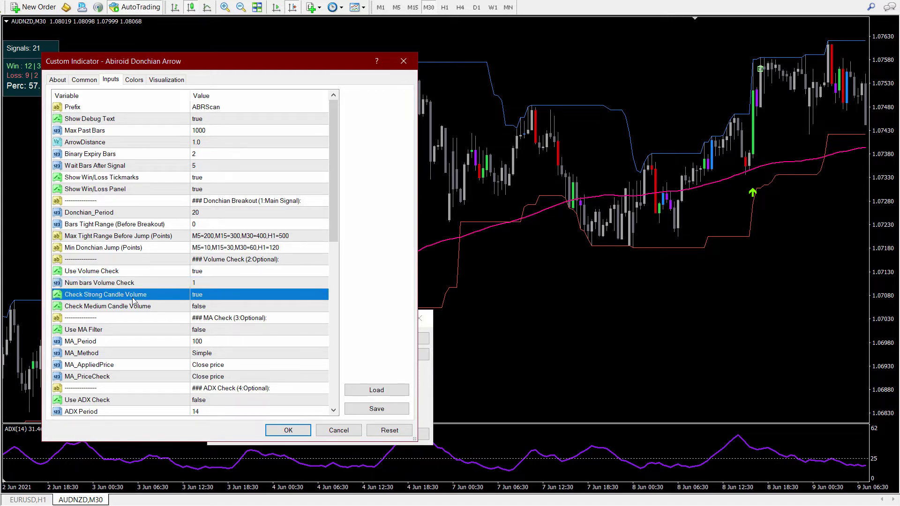
click(94, 308)
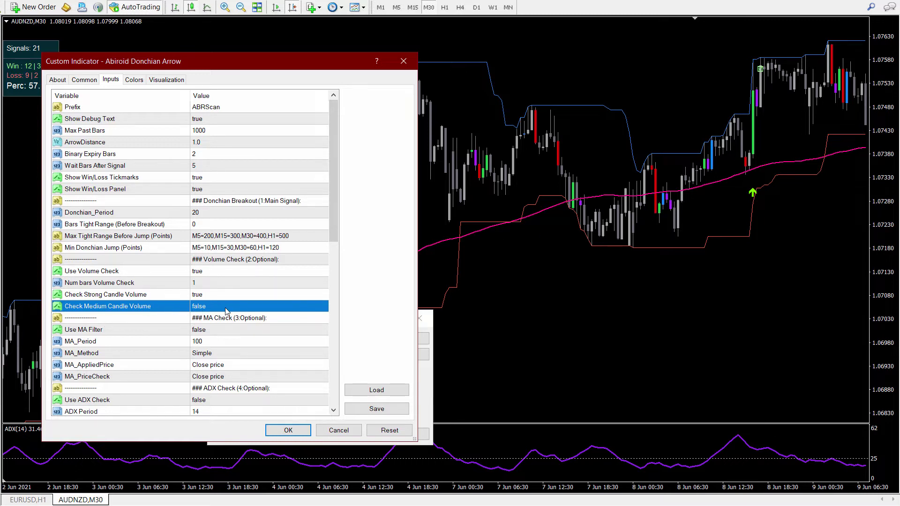
Step: Apply the arrow indicator's volume check inputs to the chart and examine the rejected breakout of 2 June
click(136, 272)
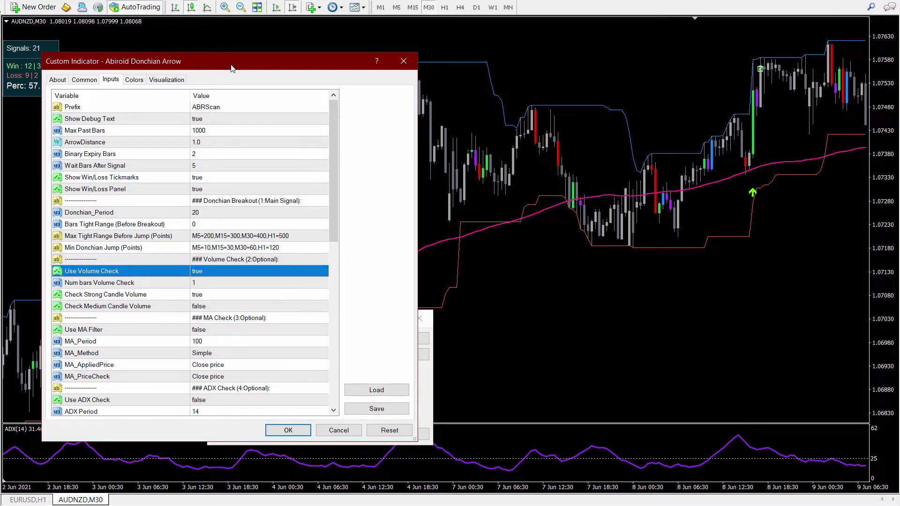
drag(224, 59, 270, 57)
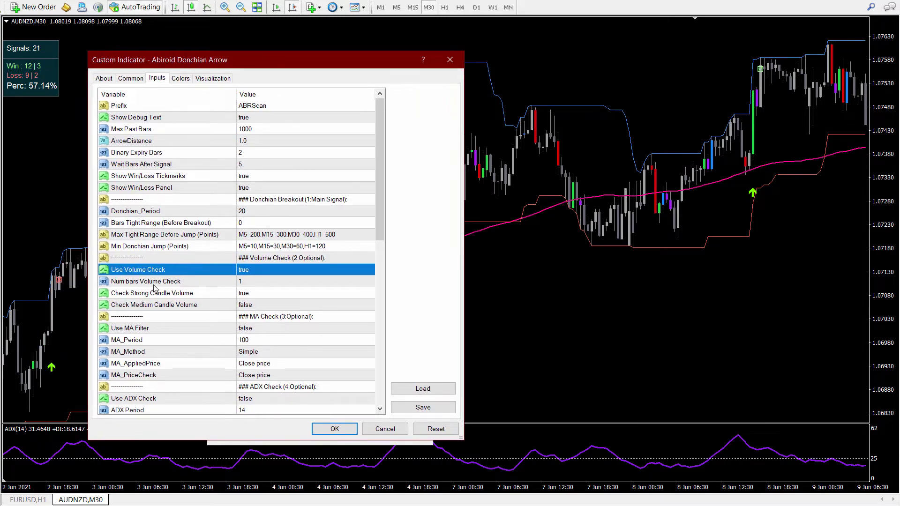
click(332, 430)
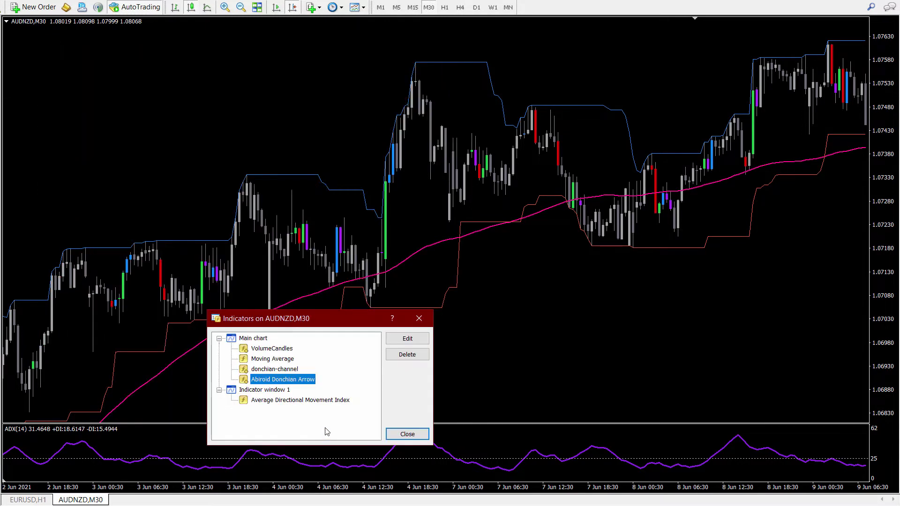
click(410, 434)
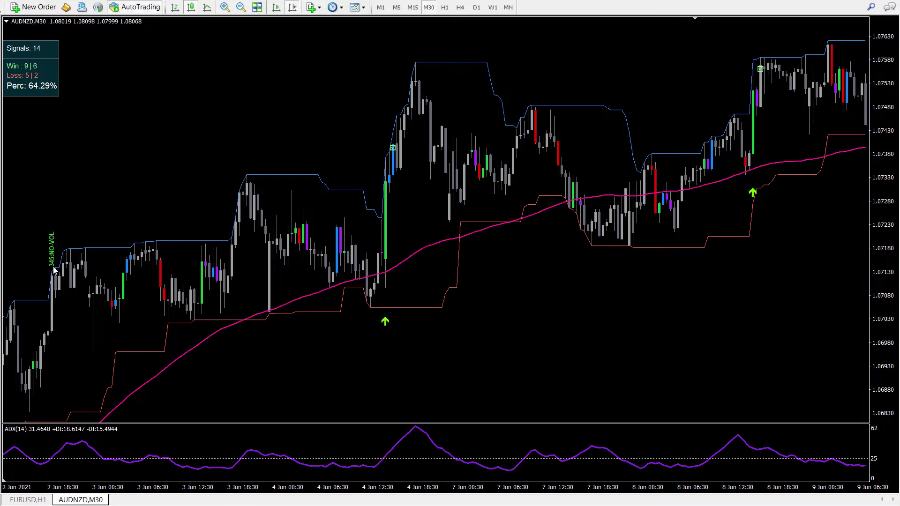
mouse_move(168, 317)
Step: Set the Abiroid Donchian Arrow indicator's Show Debug Text input to false and apply it to the chart
right_click(183, 174)
click(200, 241)
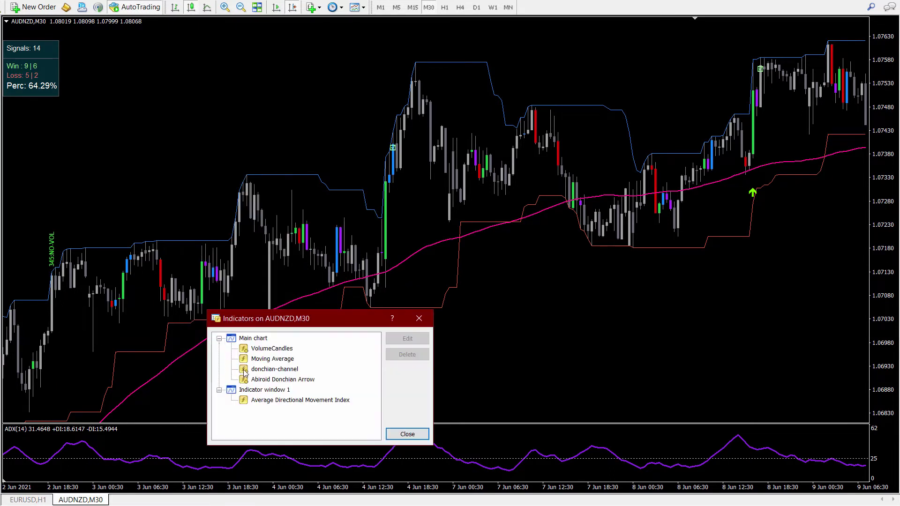
double_click(258, 380)
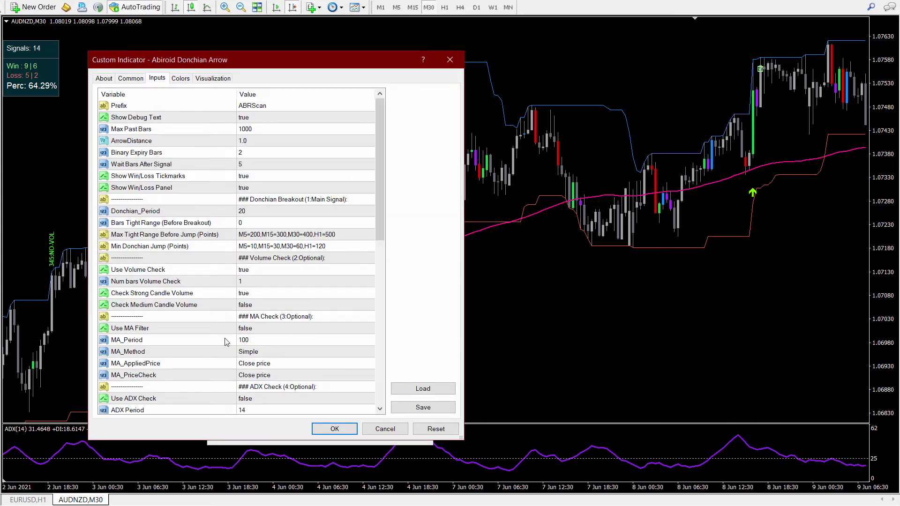
click(130, 120)
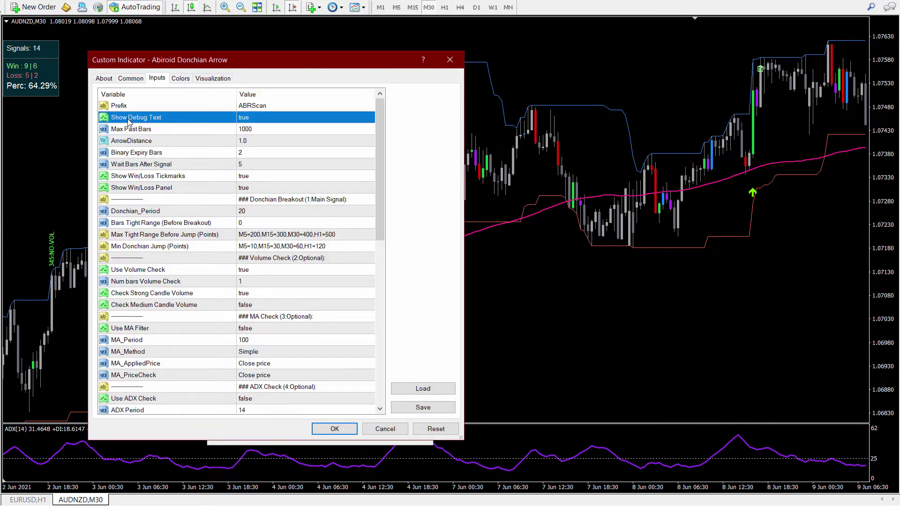
click(244, 120)
click(244, 120)
click(243, 133)
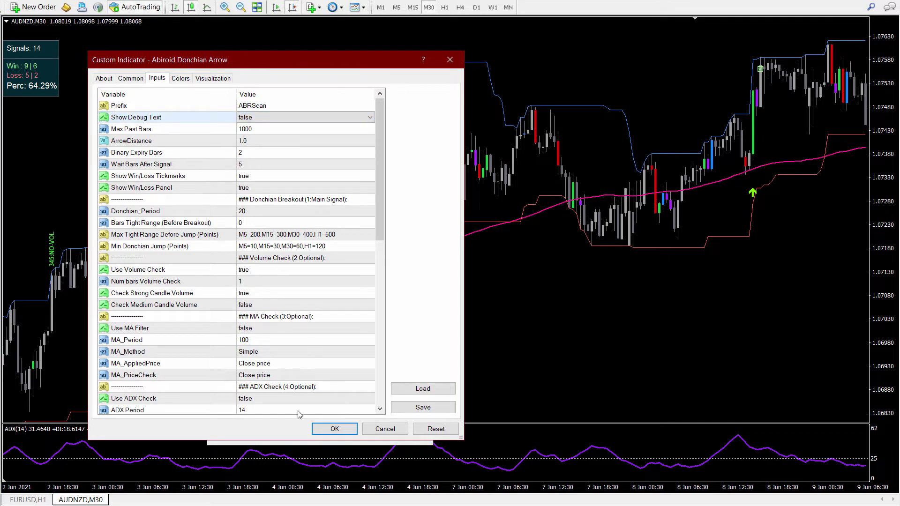
click(329, 427)
click(407, 433)
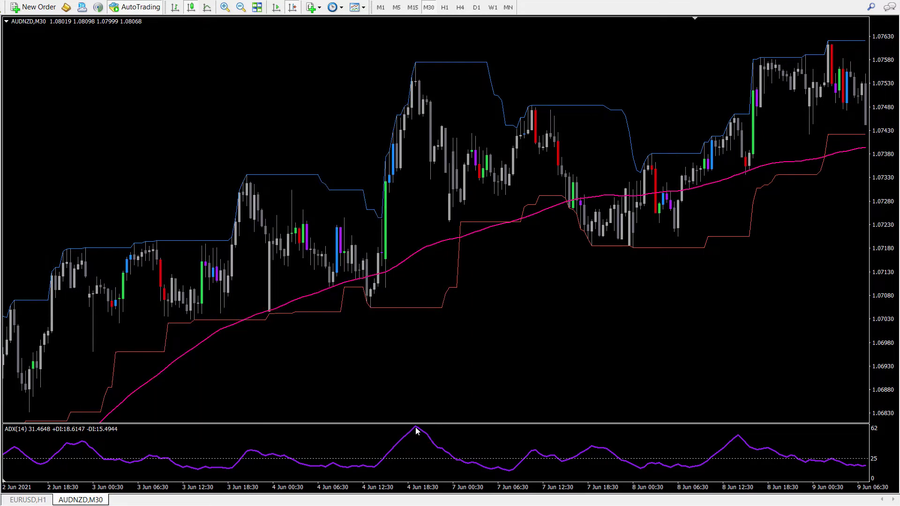
Step: Set the Abiroid Donchian Arrow indicator's Show Win/Loss Tickmarks input to false
right_click(177, 120)
click(220, 188)
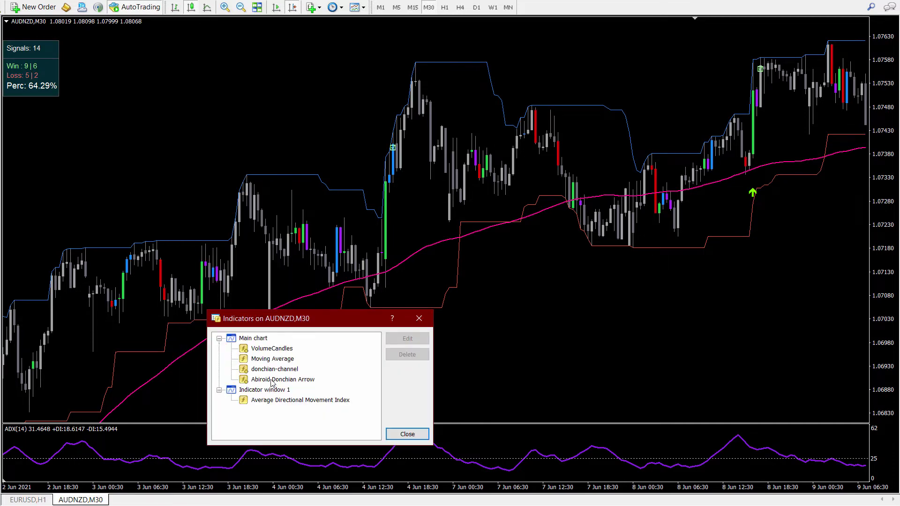
double_click(271, 380)
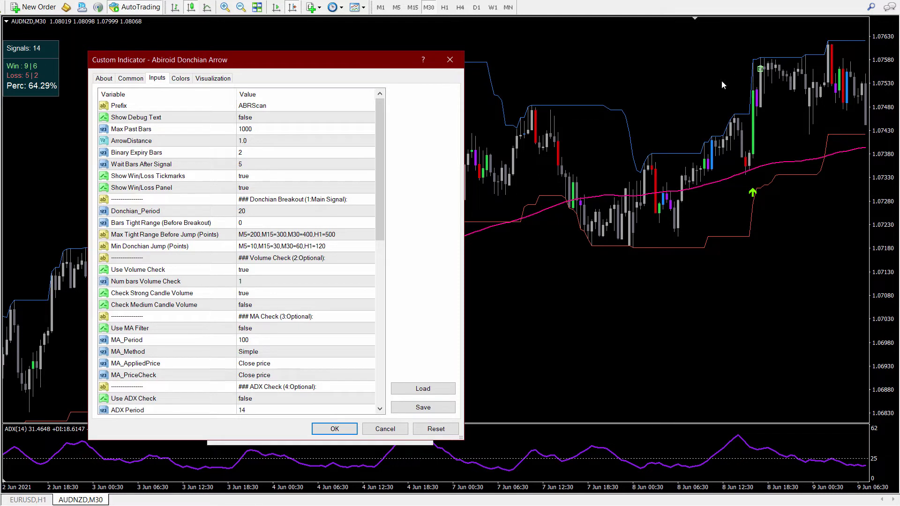
click(144, 180)
click(257, 180)
click(258, 180)
click(259, 192)
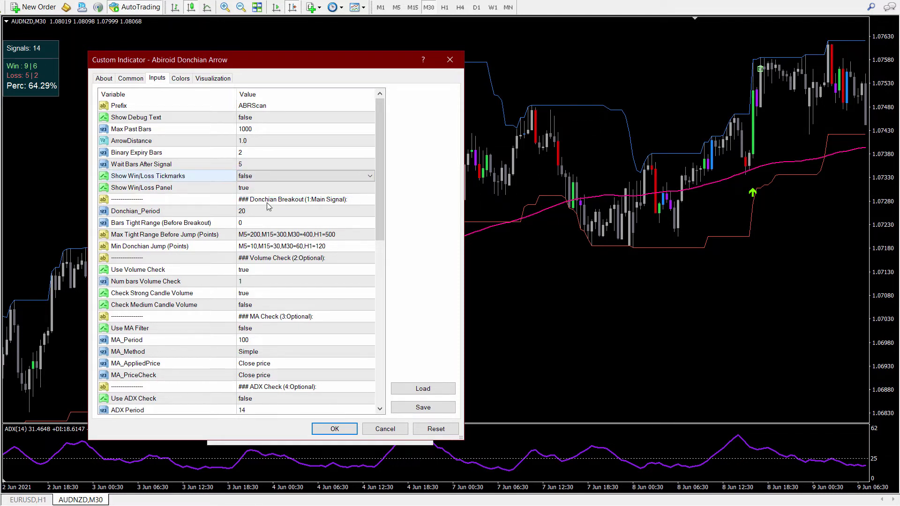
Step: Review the Show Win/Loss Panel input, set Show Win/Loss Tickmarks back to true and apply the inputs
click(140, 189)
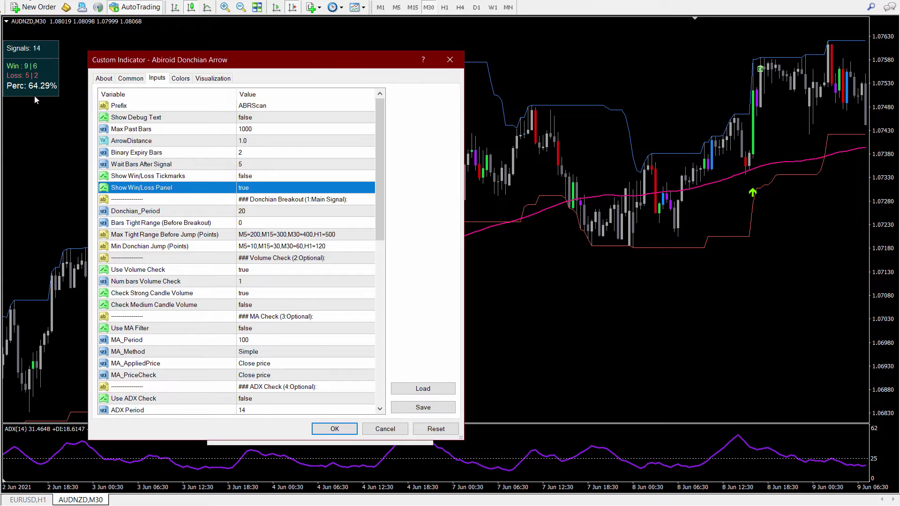
click(249, 176)
click(249, 176)
click(248, 193)
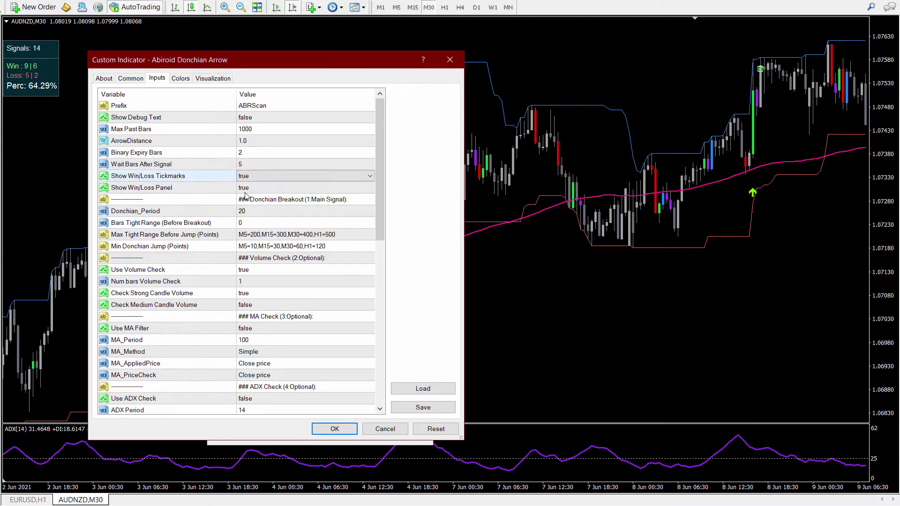
click(335, 429)
click(402, 438)
Step: Look over the chart's newer signals, and read the MA and ADX entries under Indicators Used on the product page in the browser
drag(643, 345, 504, 452)
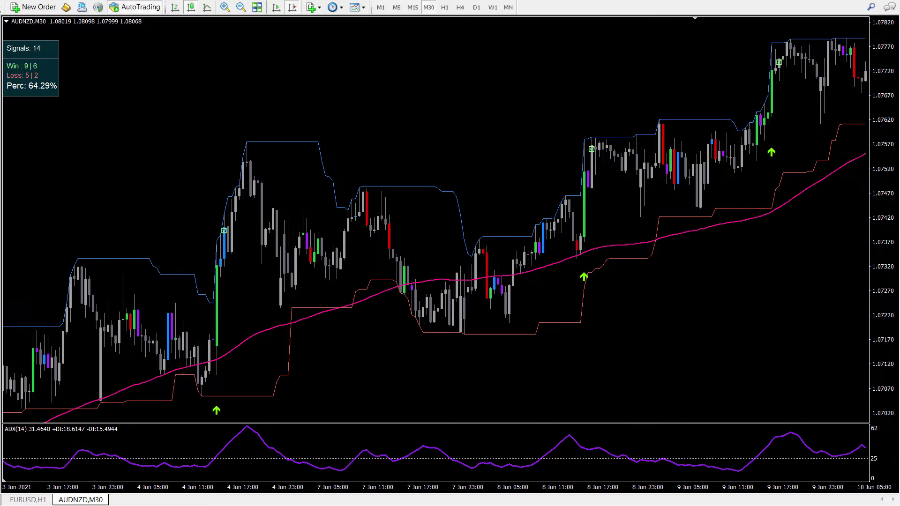
key(alt+Tab)
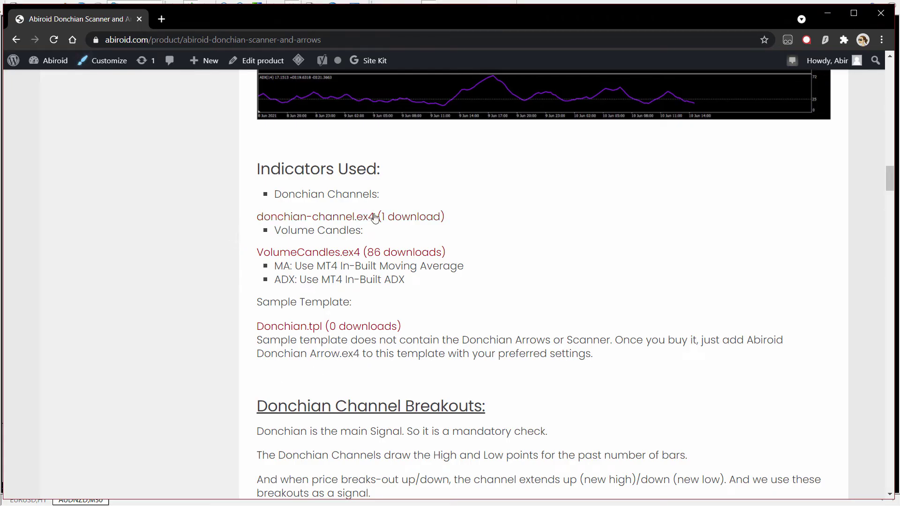
double_click(281, 265)
drag(317, 266, 379, 265)
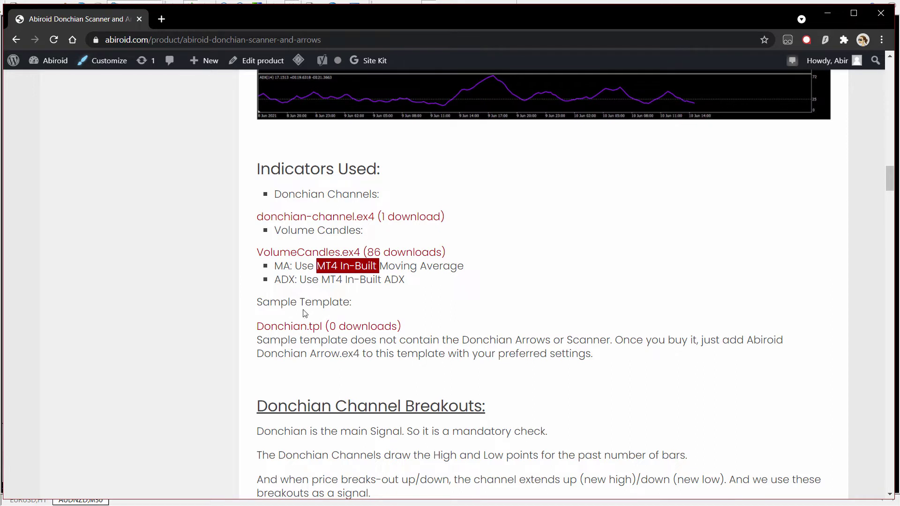
double_click(282, 265)
double_click(279, 280)
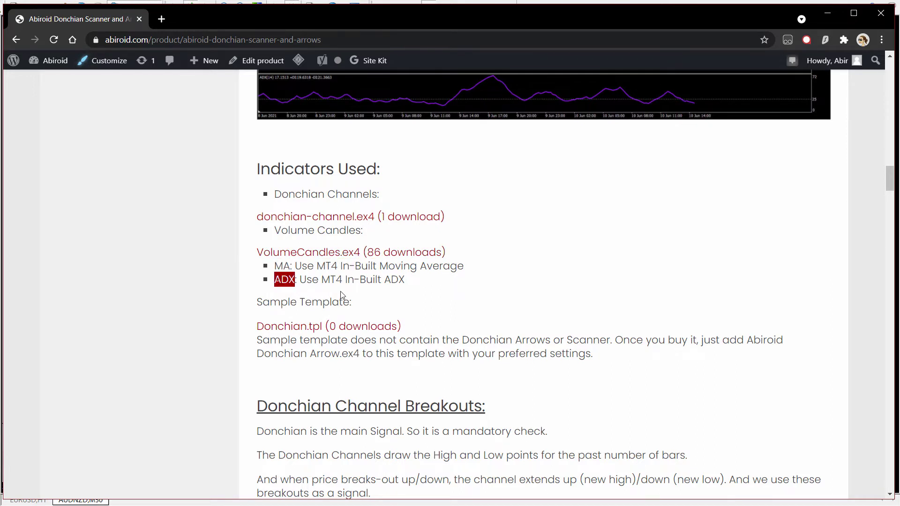
Step: Switch back to MetaTrader 4, look at the arrow indicator's Use MA Filter input and compare the chart's signals with the moving average
key(alt+Tab)
right_click(378, 107)
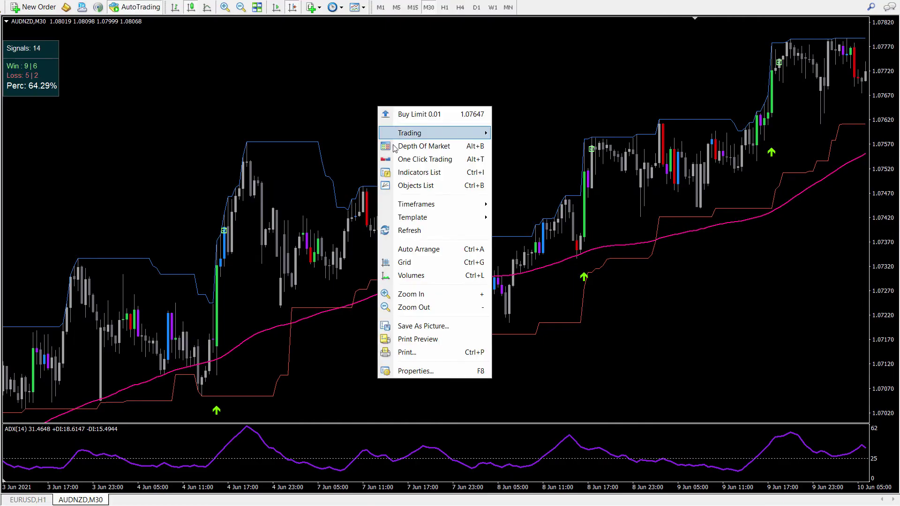
click(401, 172)
double_click(300, 380)
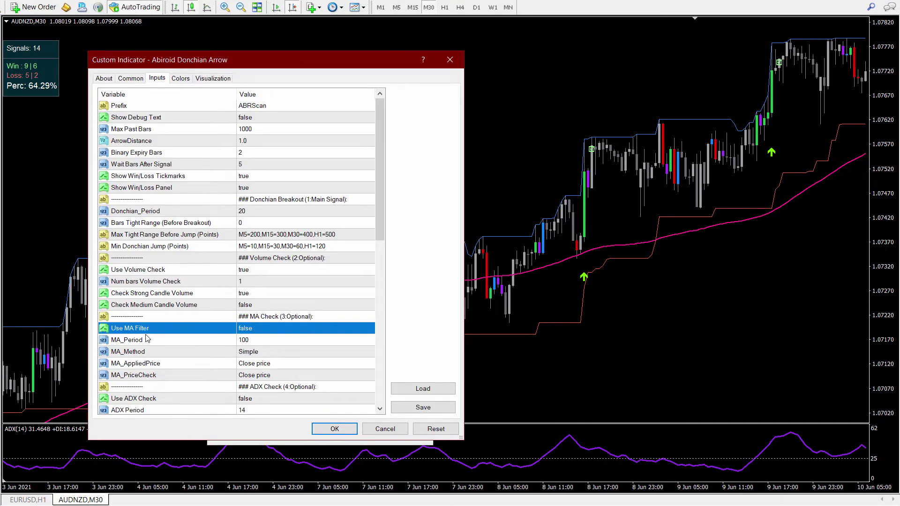
click(398, 428)
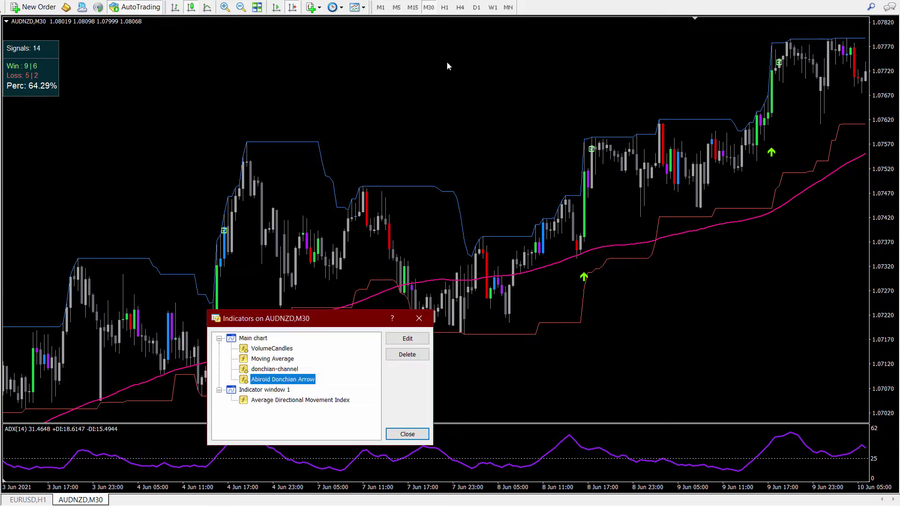
click(407, 434)
drag(585, 354, 459, 354)
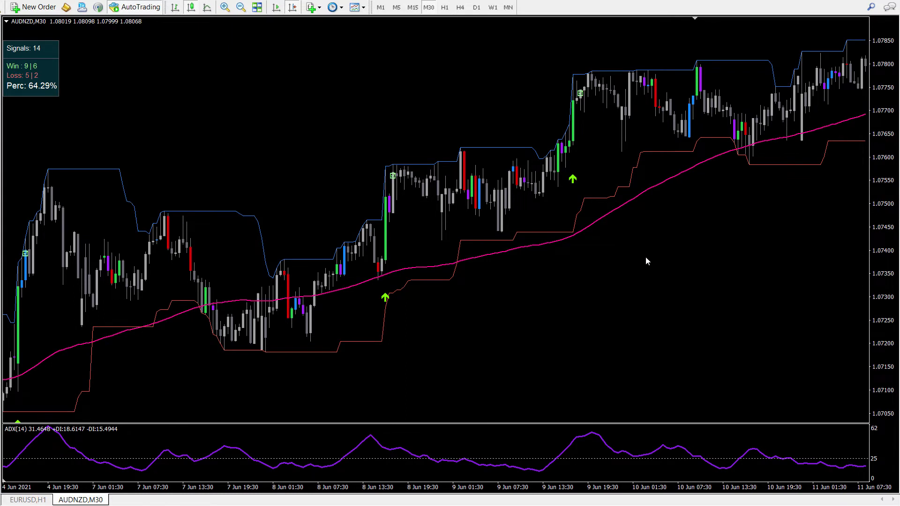
drag(304, 358, 577, 334)
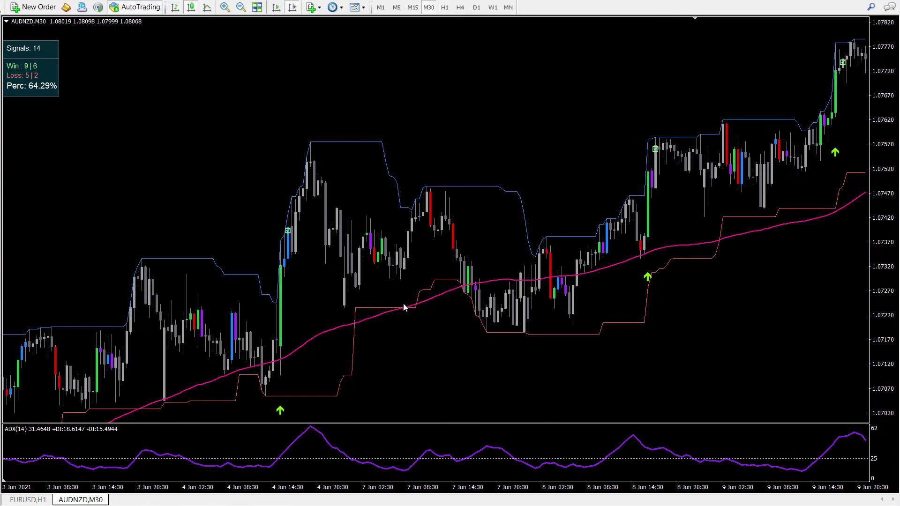
Step: Review the available MA_Method options and the MA_Period input in the Abiroid Donchian Arrow indicator's inputs
right_click(605, 132)
click(624, 201)
double_click(271, 380)
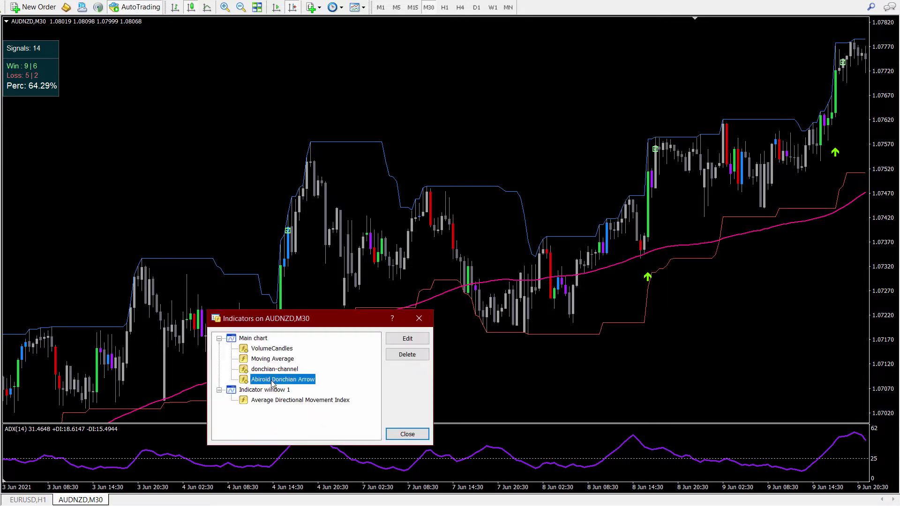
click(181, 353)
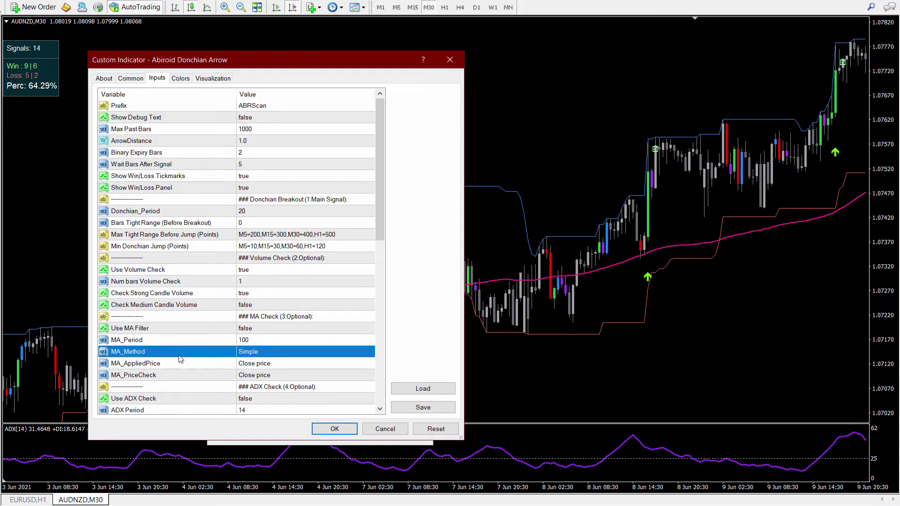
click(262, 355)
click(262, 355)
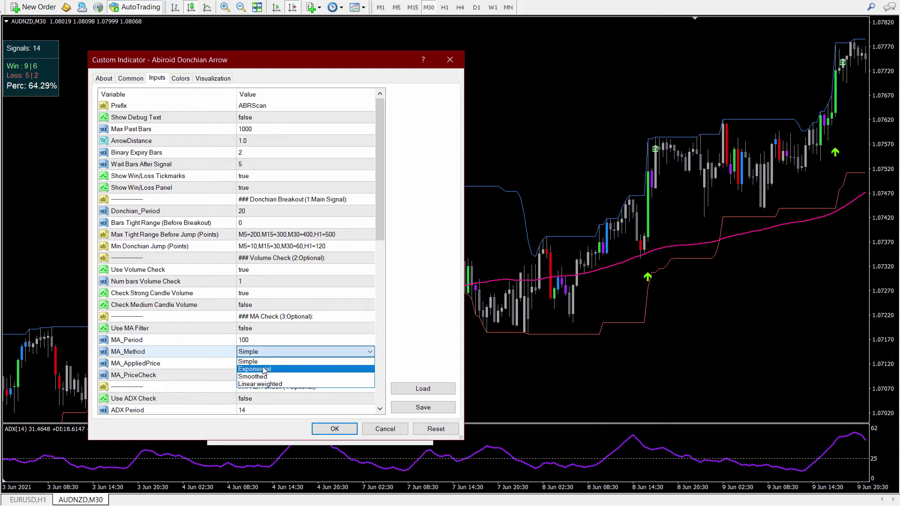
click(162, 342)
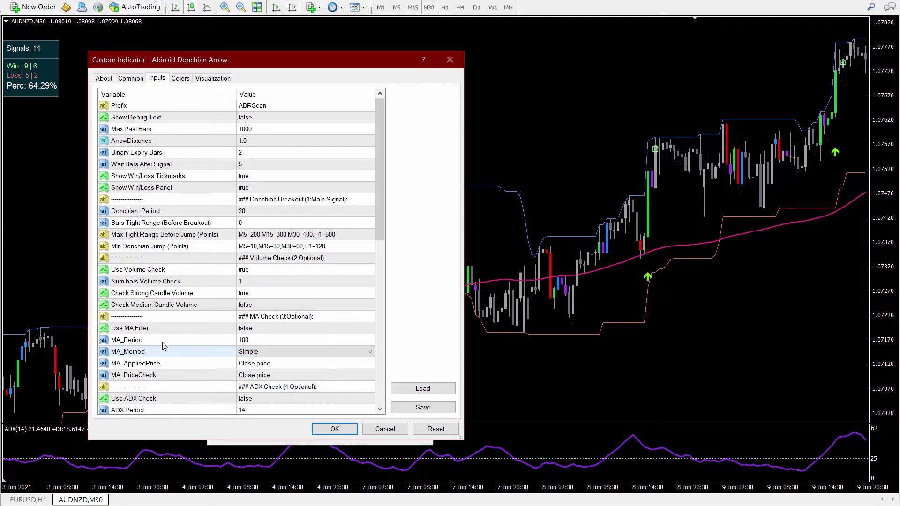
click(227, 344)
Step: Set Use MA Filter to true, apply the inputs and check the 4 June signal candle against the moving average
click(249, 328)
click(249, 328)
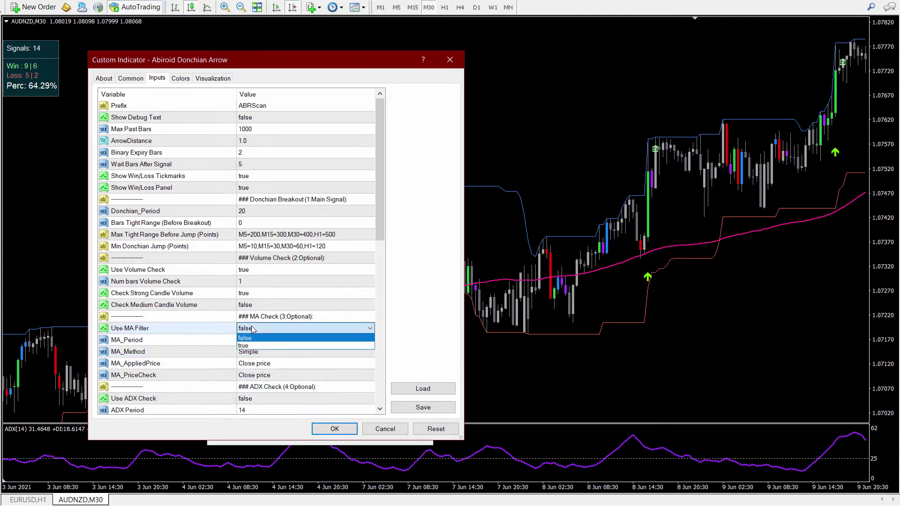
click(251, 343)
click(223, 331)
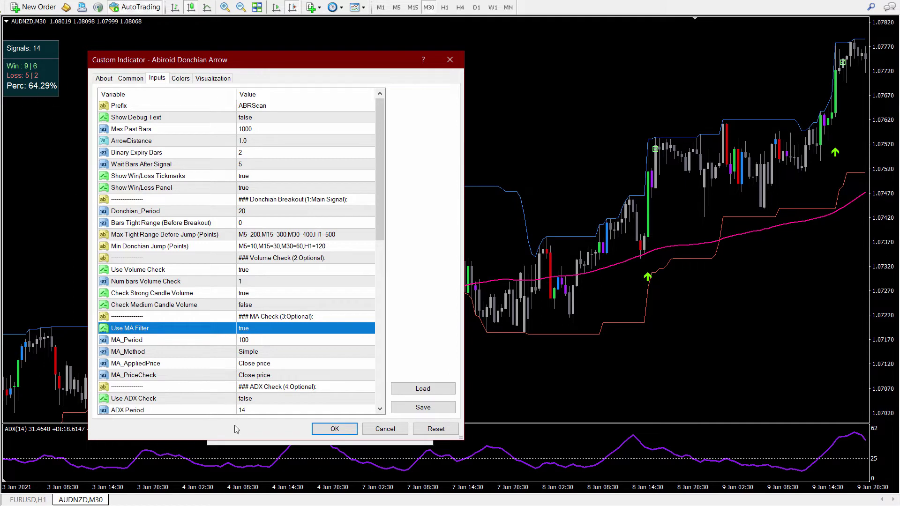
click(334, 428)
click(408, 429)
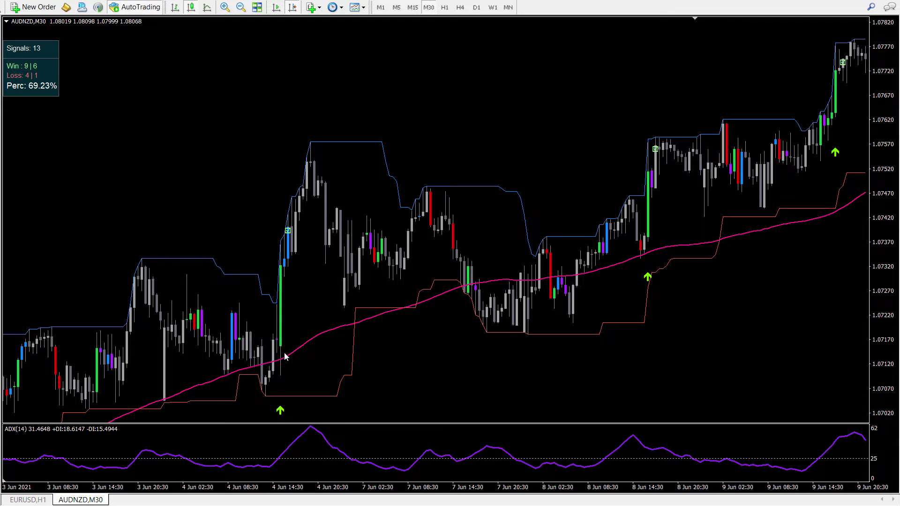
mouse_move(281, 348)
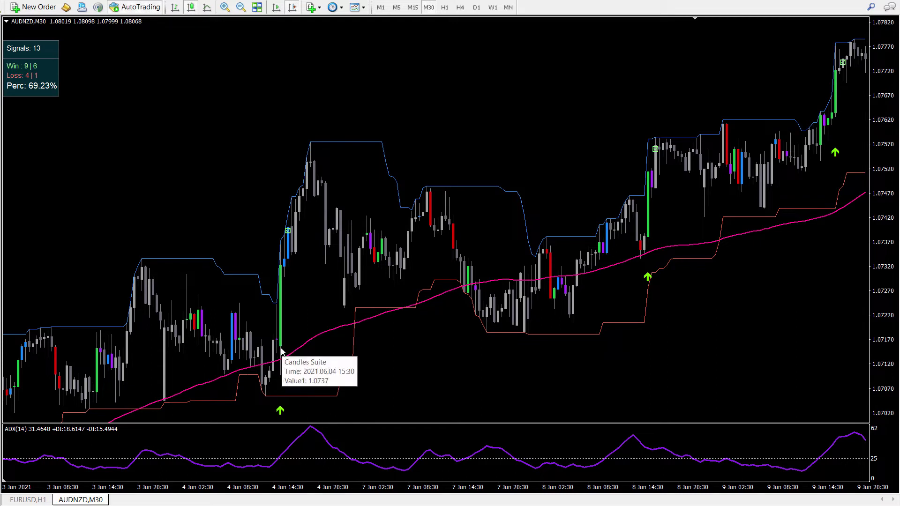
Step: Set the Abiroid Donchian Arrow indicator's MA_PriceCheck input to Open price
right_click(212, 182)
click(241, 248)
double_click(271, 382)
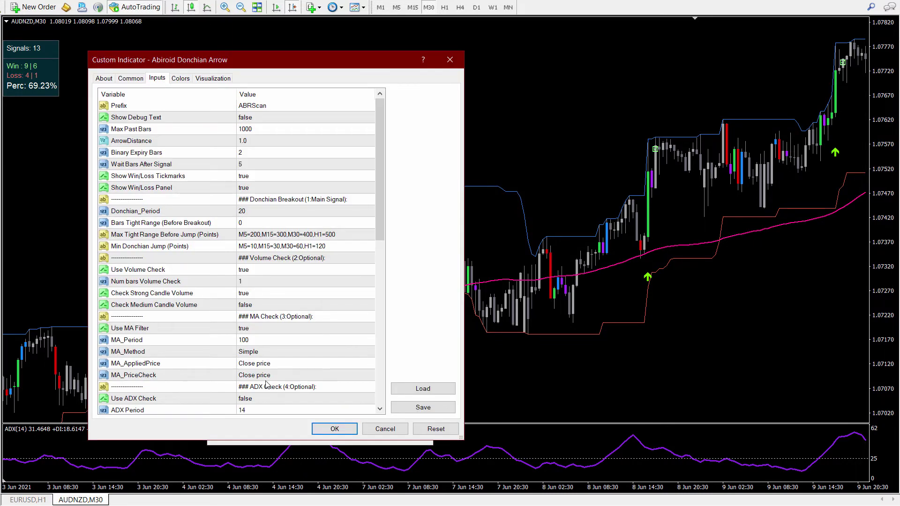
click(138, 377)
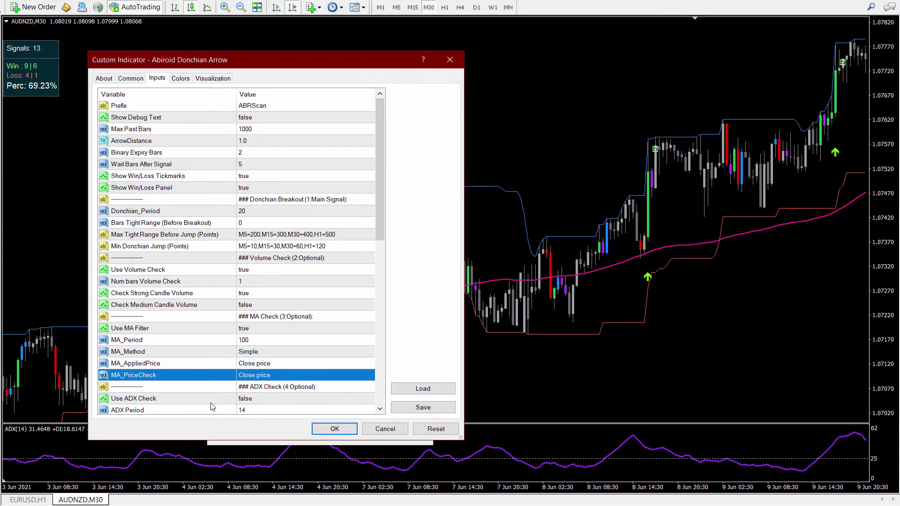
click(244, 375)
click(236, 375)
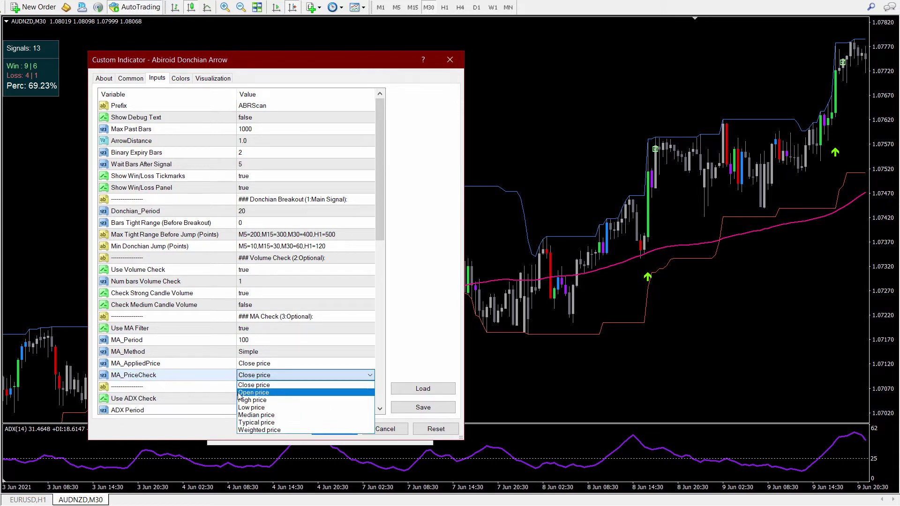
click(292, 392)
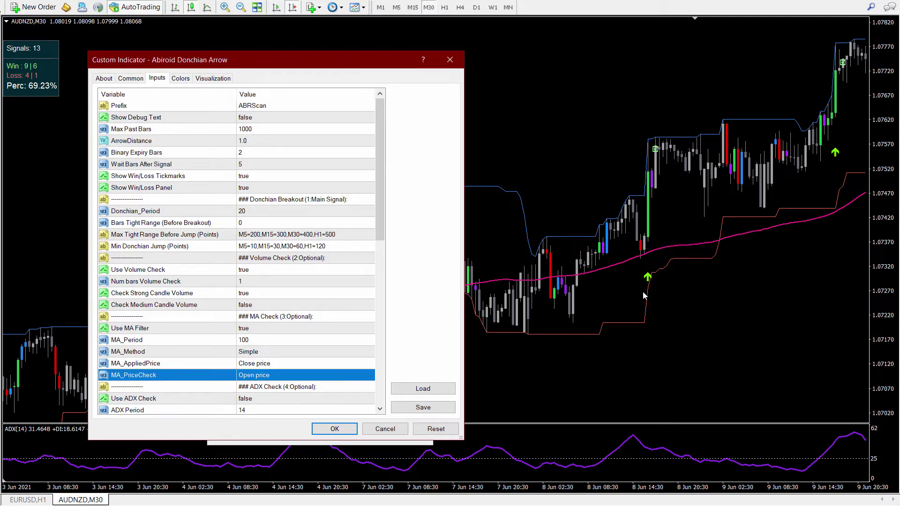
Step: Set the Abiroid Donchian Arrow indicator's MA_PriceCheck input back to Close price
click(271, 377)
click(268, 386)
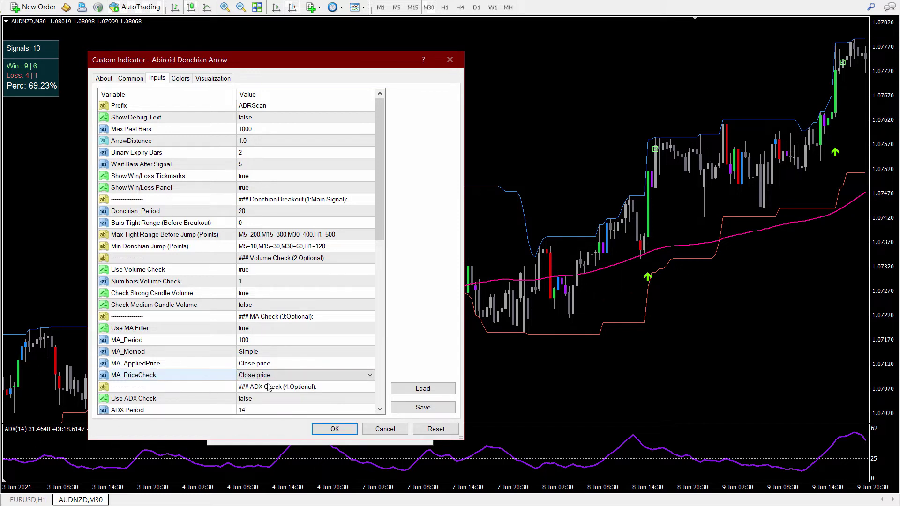
click(197, 377)
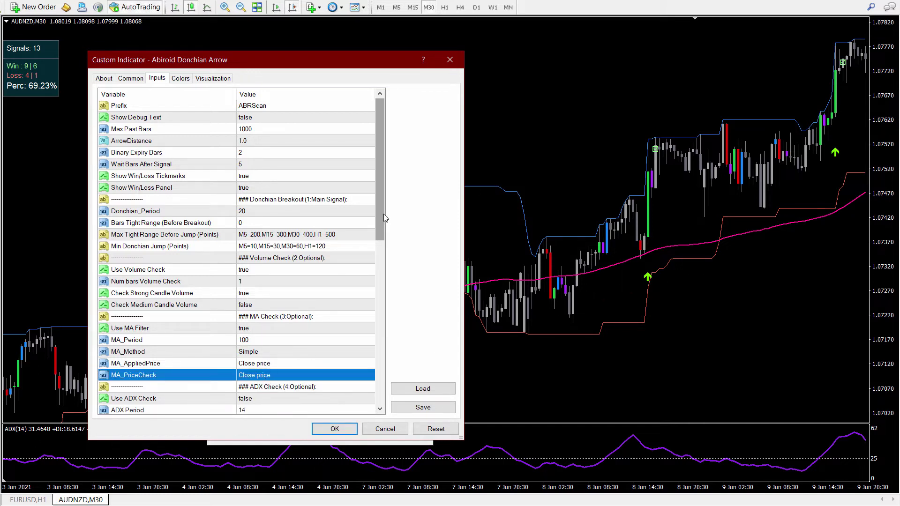
Step: Review the Use ADX Check, ADX Period and ADX Threshold Level inputs, apply the indicator's inputs and close the indicators list
drag(383, 217, 383, 272)
click(251, 283)
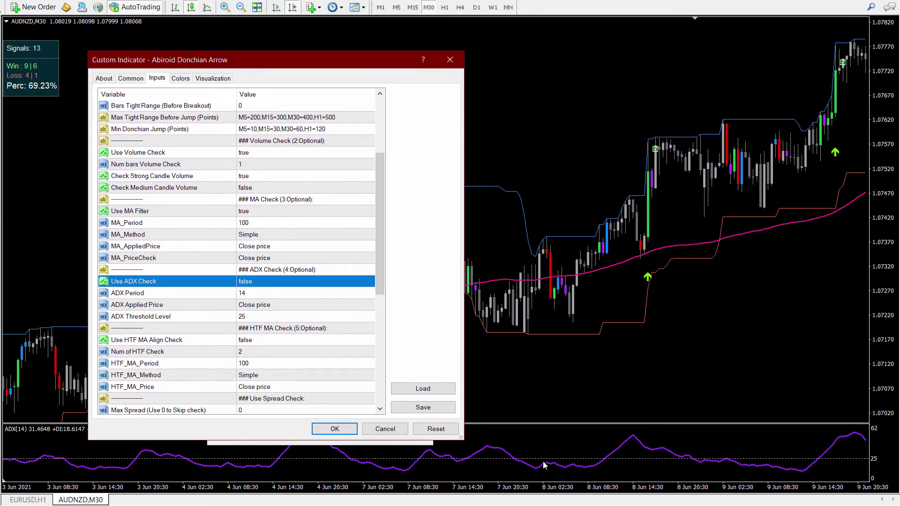
click(165, 320)
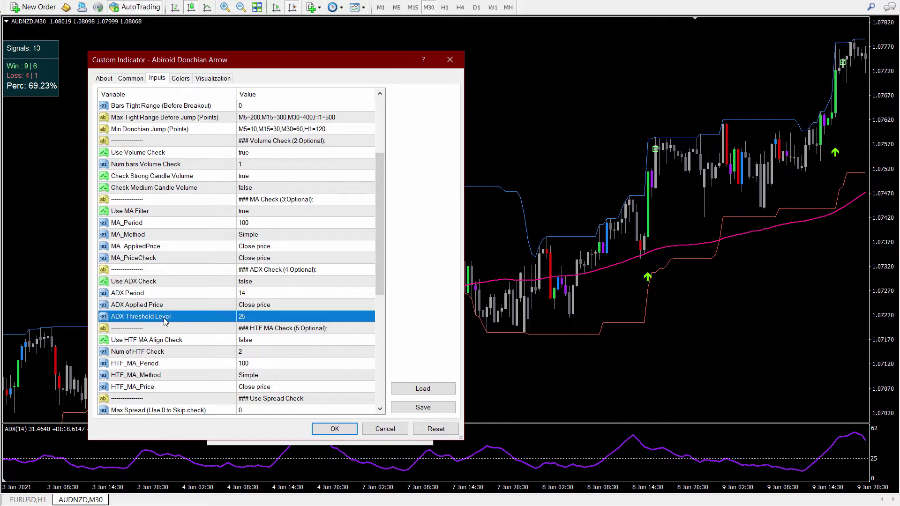
click(288, 319)
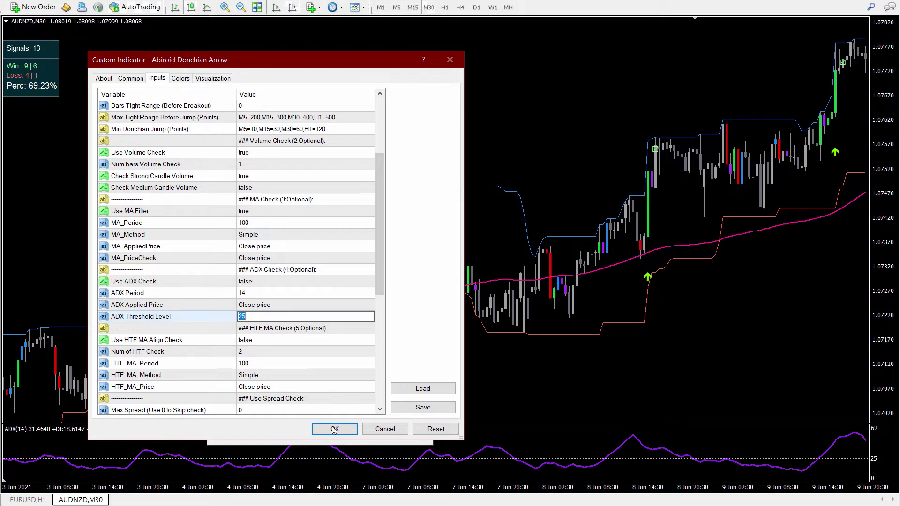
click(246, 294)
click(246, 293)
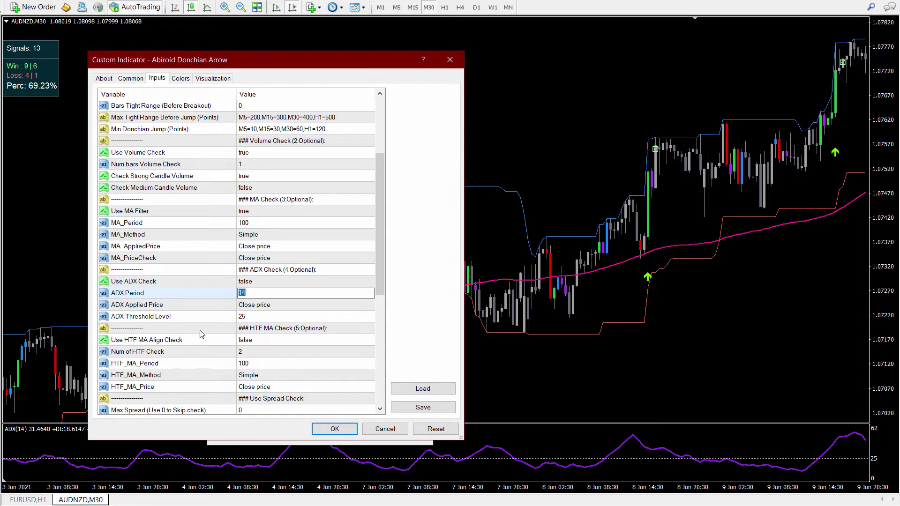
click(198, 320)
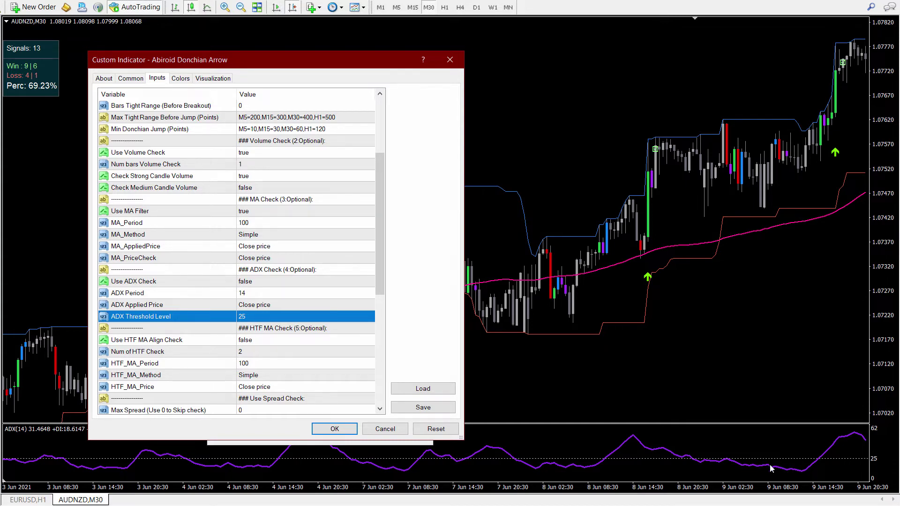
click(334, 430)
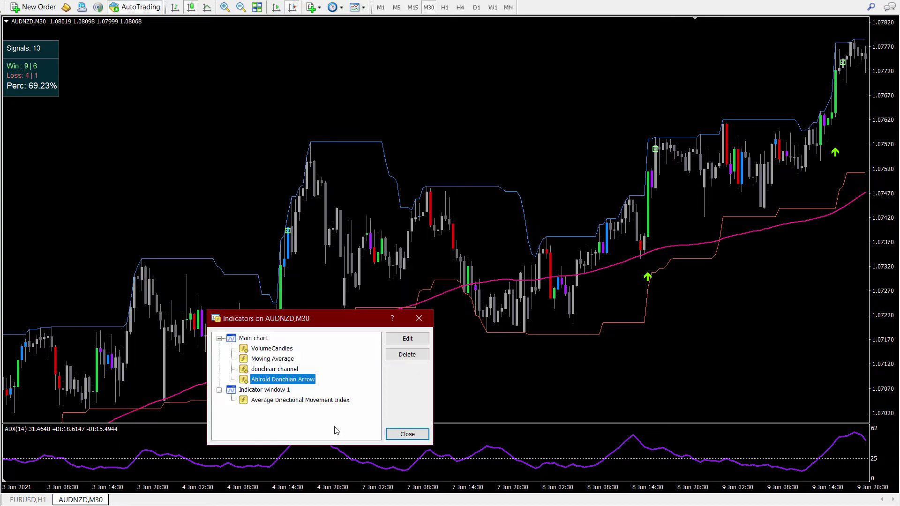
click(403, 431)
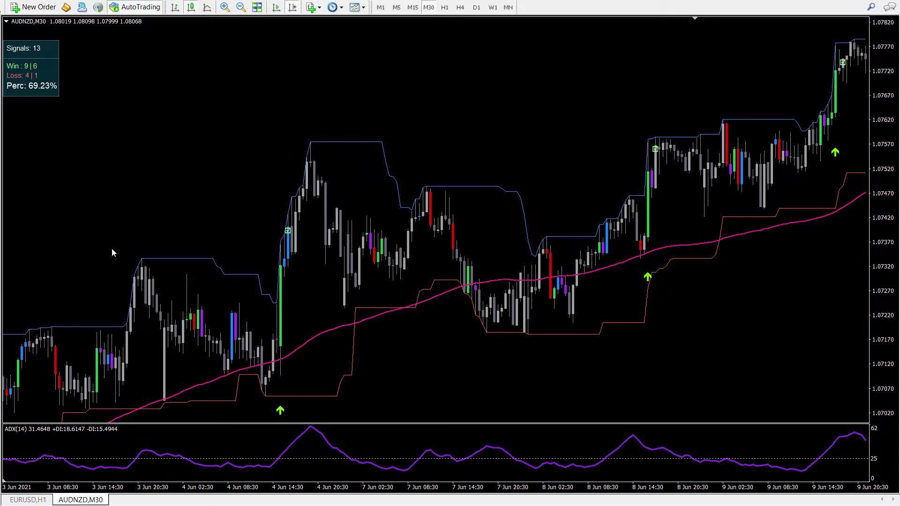
Step: Compare the AUDNZD,M30 signals back to 27 May with the ADX line and its 25 threshold
drag(174, 352, 300, 350)
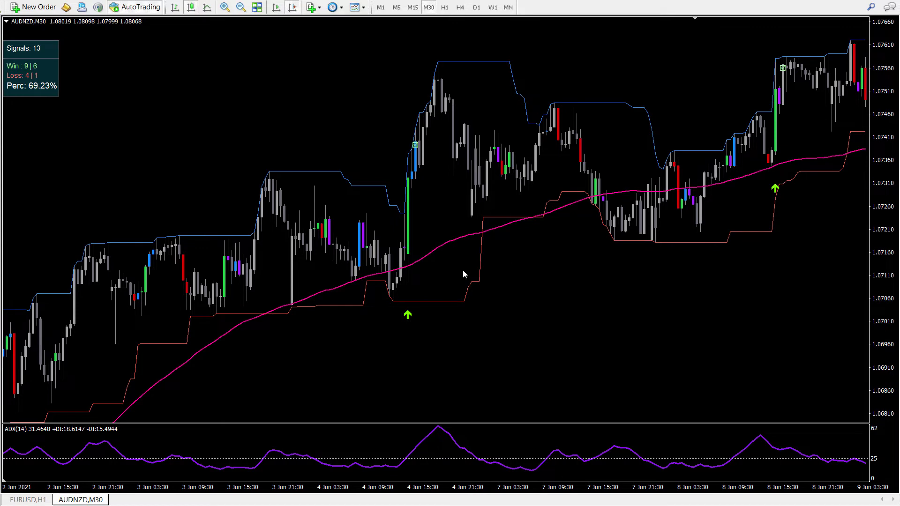
drag(100, 373, 273, 383)
drag(44, 361, 93, 288)
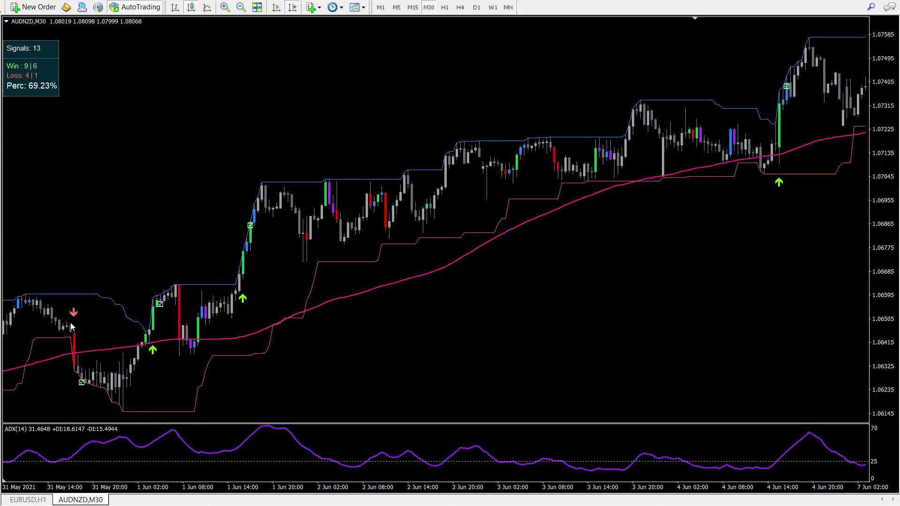
drag(206, 329, 438, 313)
drag(144, 390, 195, 389)
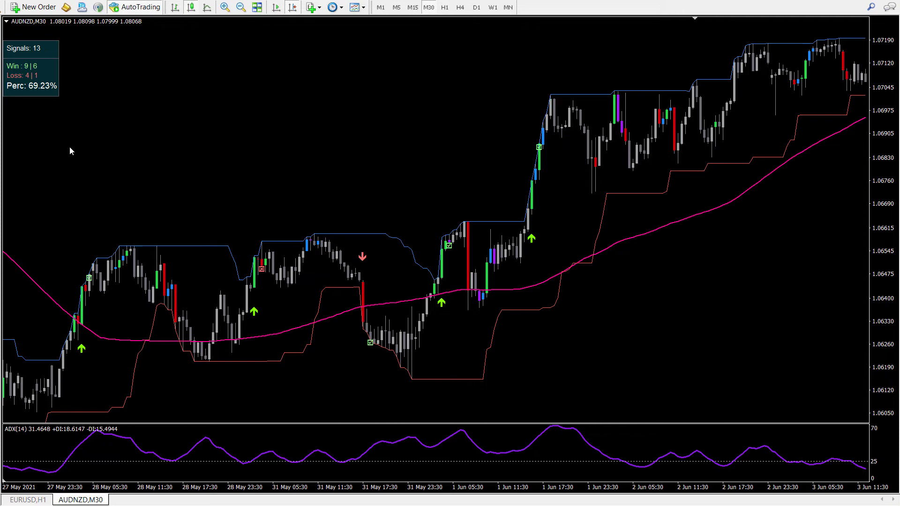
Step: Reopen the Abiroid Donchian Arrow indicator's inputs and review the main Donchian breakout settings and the optional check sections
right_click(340, 105)
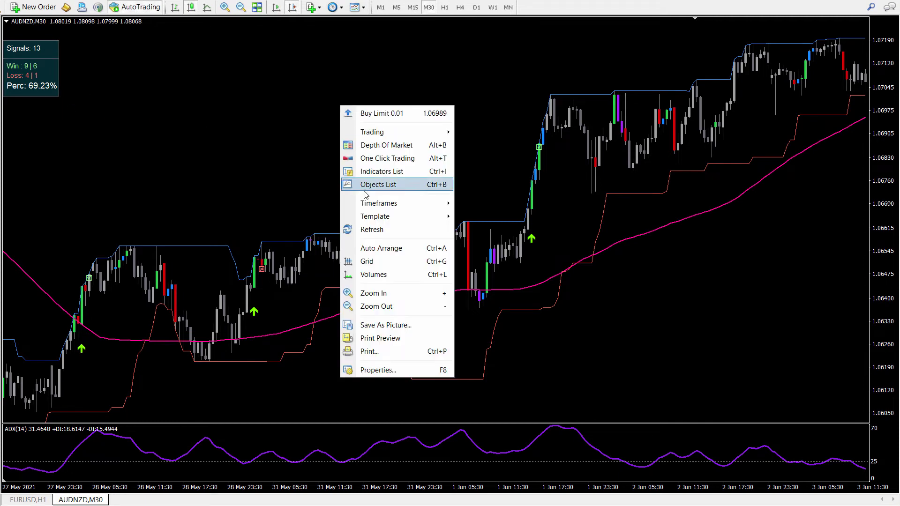
click(371, 178)
double_click(277, 381)
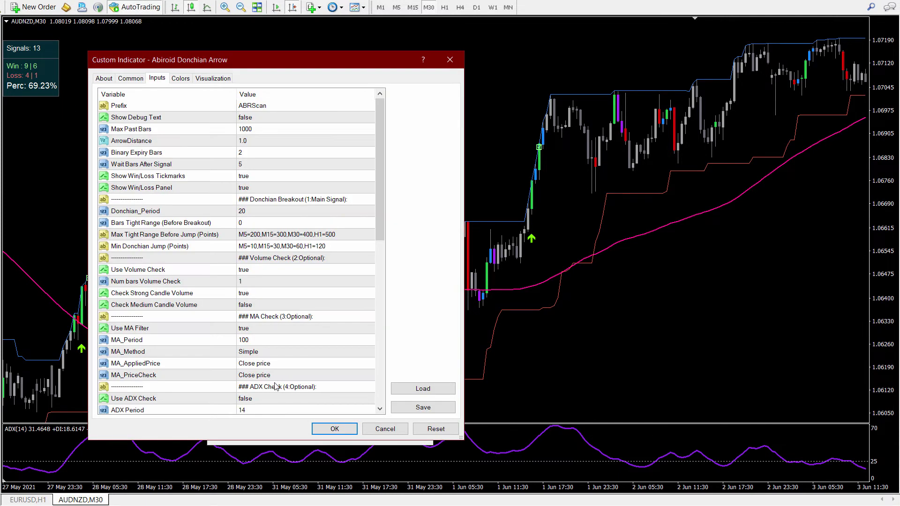
drag(382, 227, 380, 347)
click(204, 200)
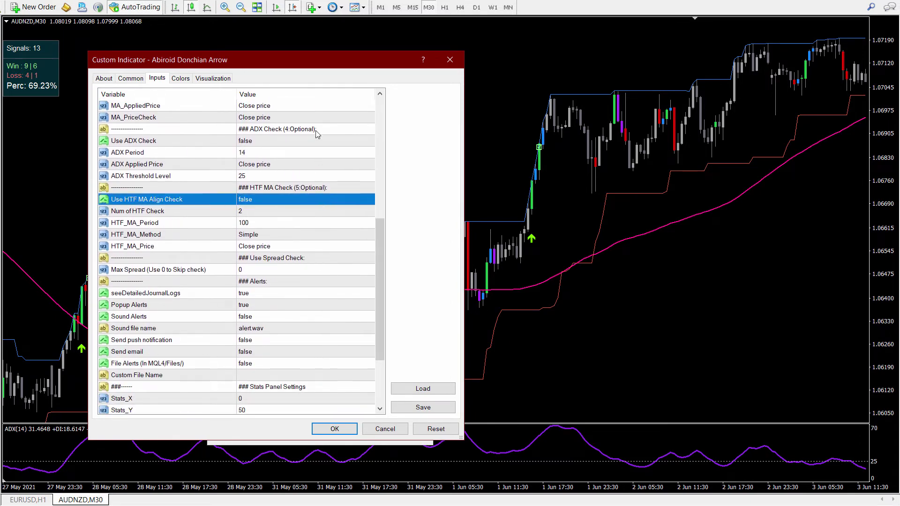
drag(379, 250, 378, 194)
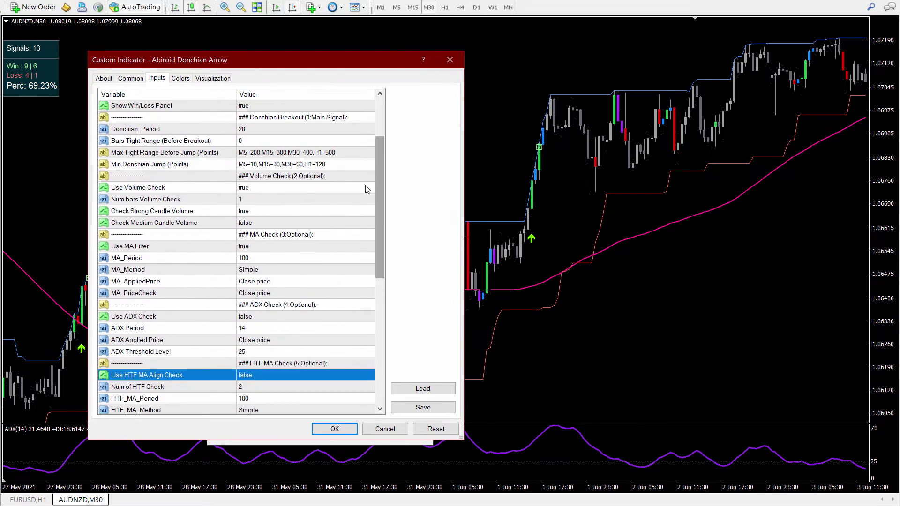
click(300, 122)
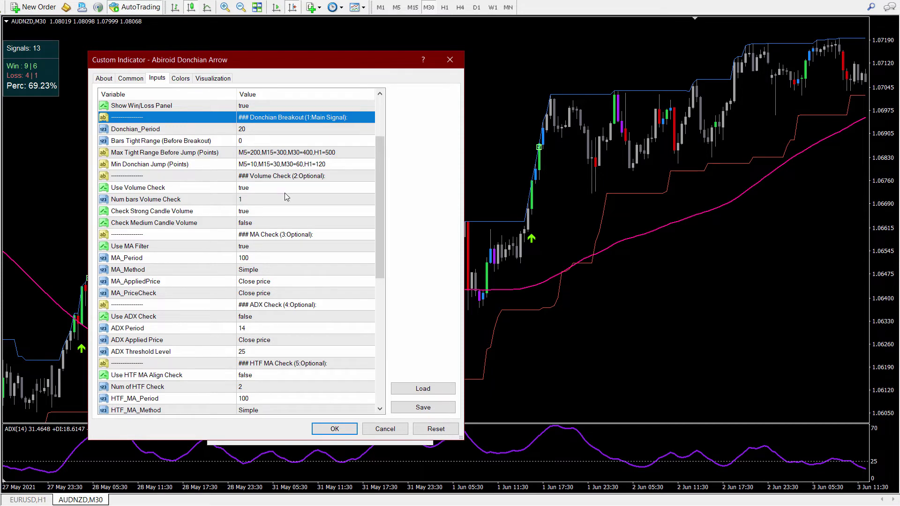
scroll(381, 328, down, 5)
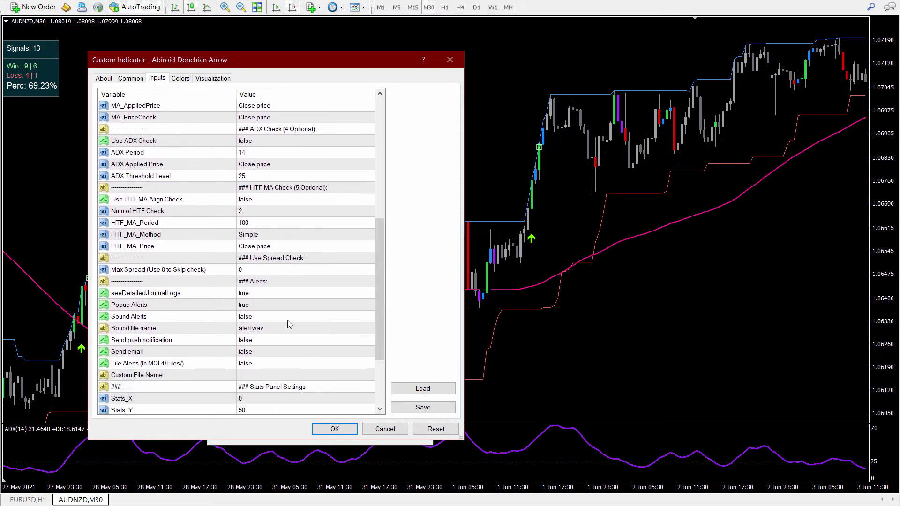
Step: Set Use HTF MA Align Check to true and look at the Num of HTF Check input
click(152, 201)
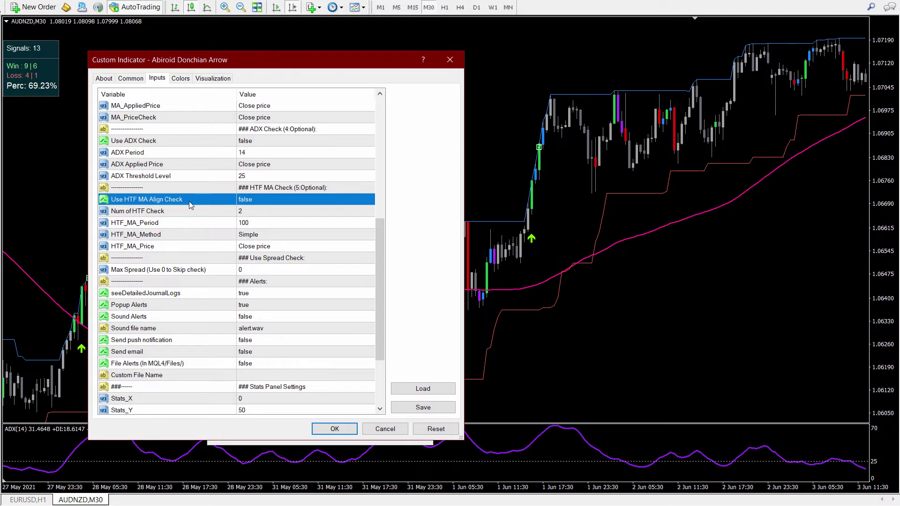
click(270, 201)
click(270, 218)
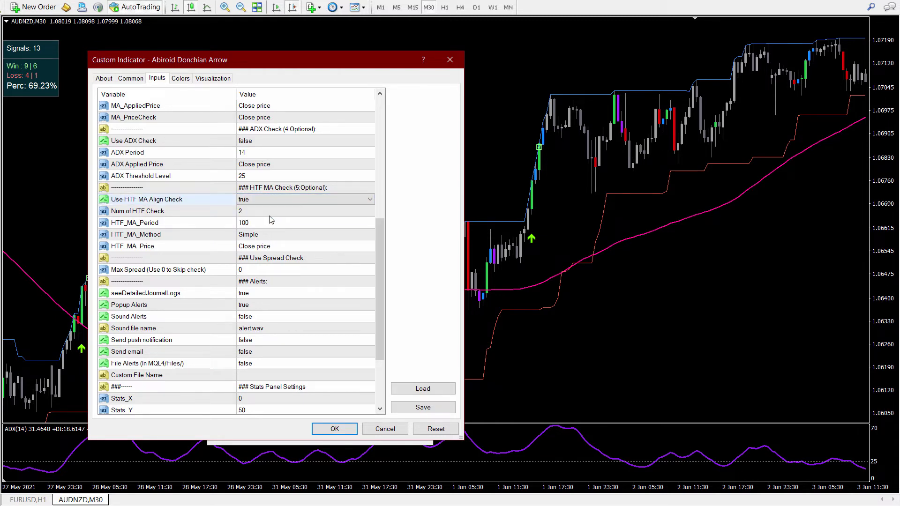
click(182, 215)
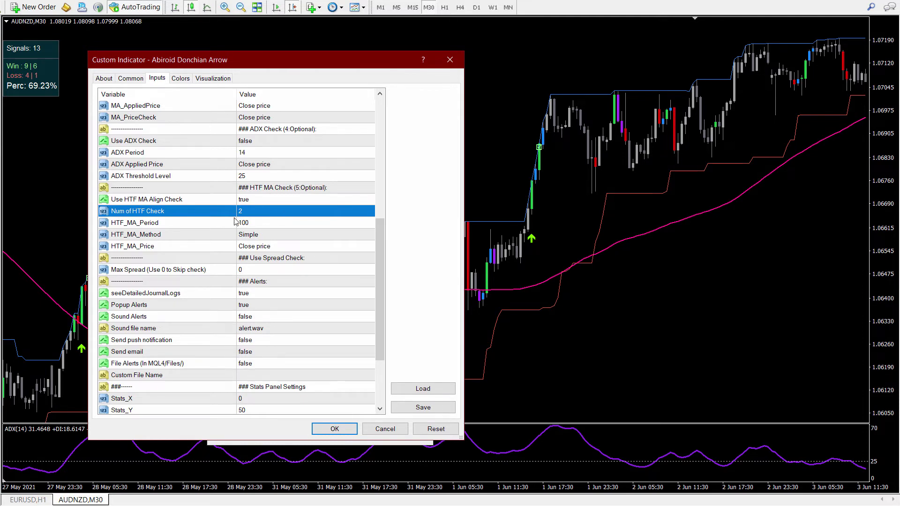
Step: Set the HTF_MA_Period input to 200
click(183, 225)
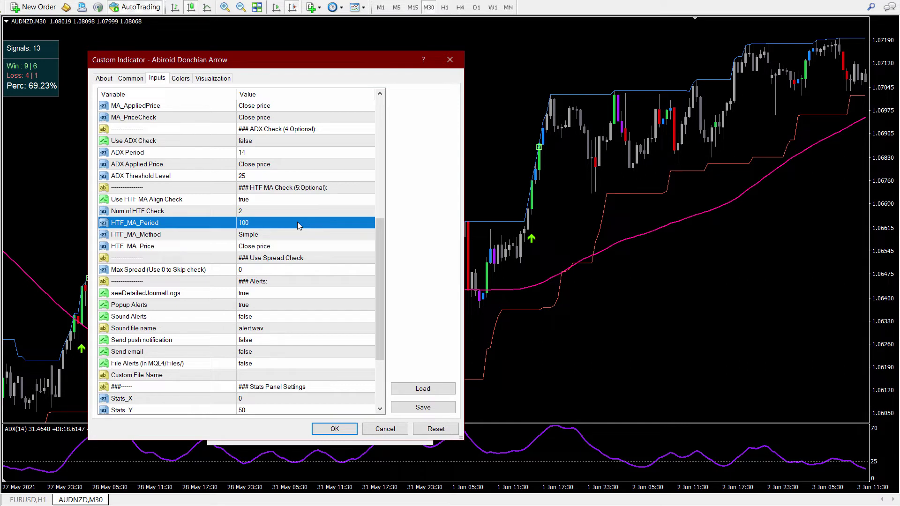
click(246, 227)
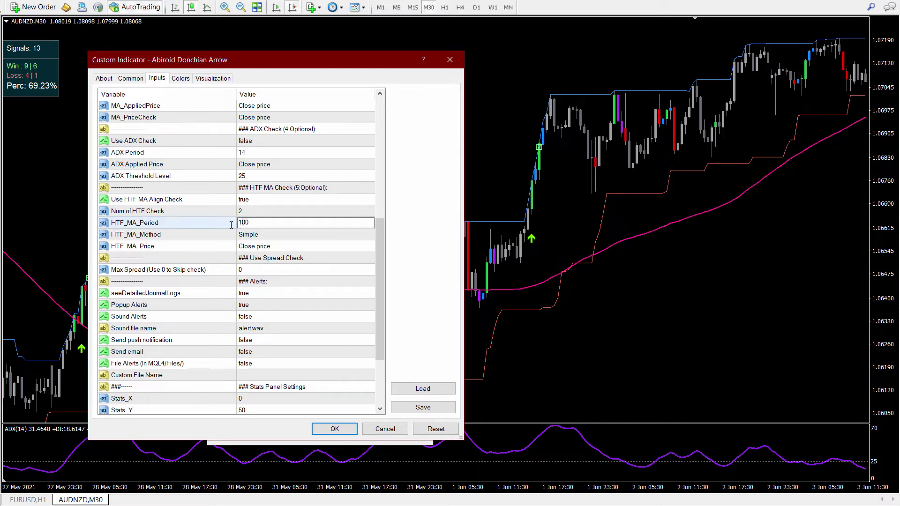
text(2)
key(Return)
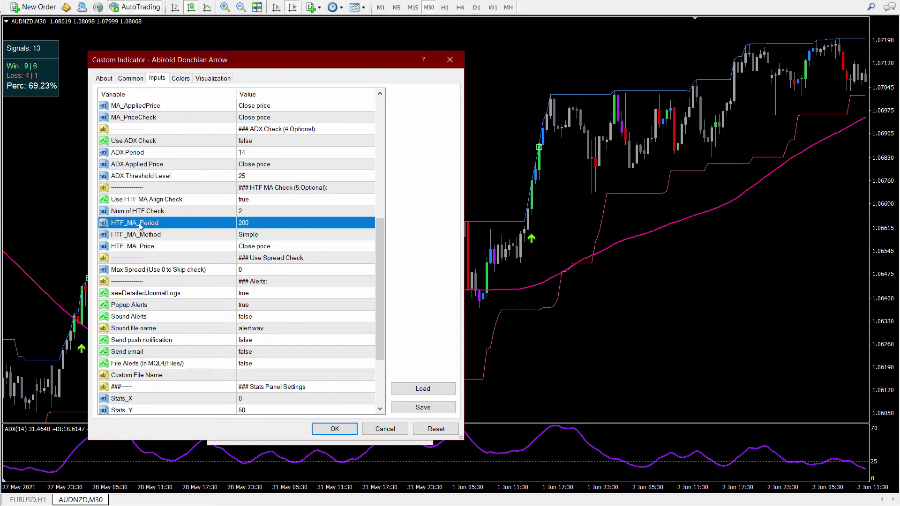
Step: Set HTF_MA_Period back to 100, apply the indicator's inputs and close the indicators list
click(242, 223)
click(243, 222)
key(BackSpace)
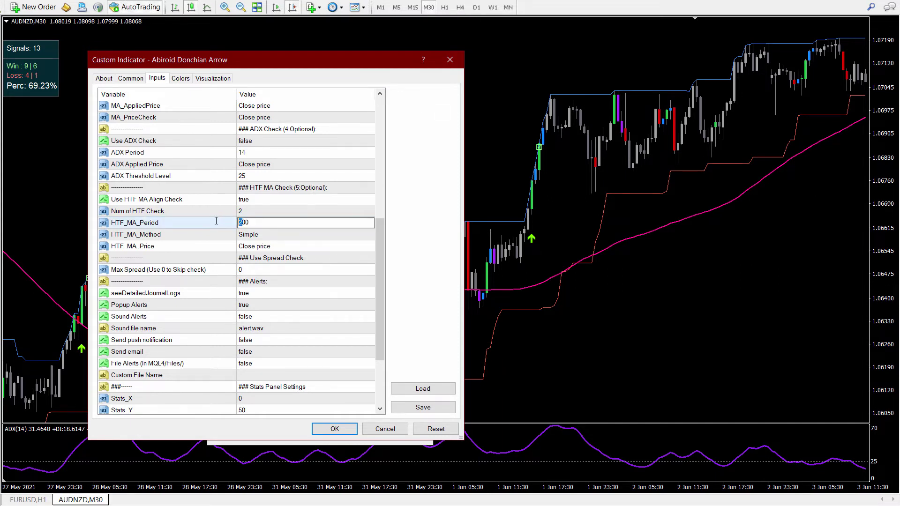
text(1)
click(203, 223)
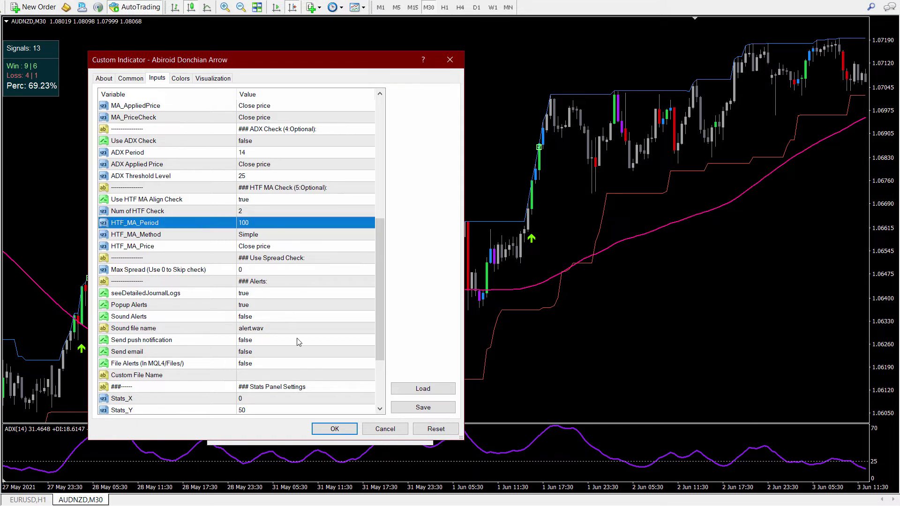
click(333, 429)
click(391, 435)
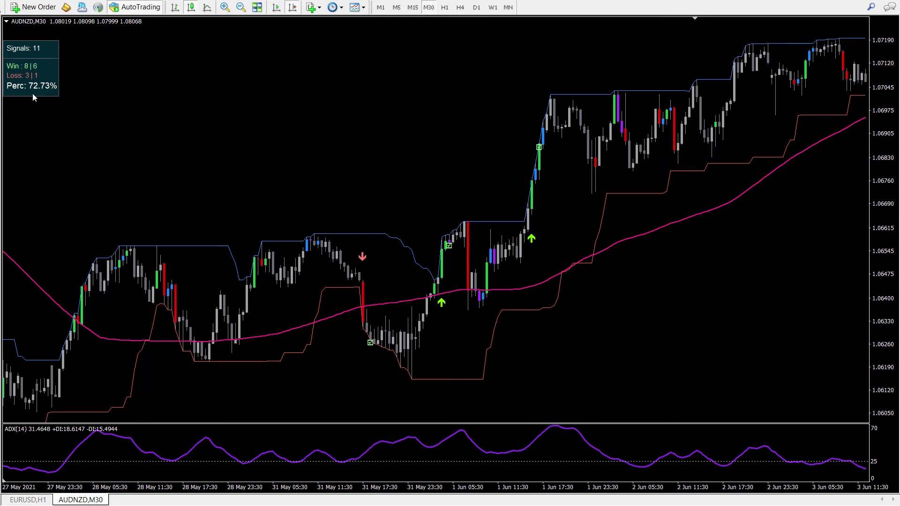
Step: Examine the AUDNZD,M30 signals and win/loss marks from 28 May to 11 June with the HTF MA alignment check applied
drag(465, 222, 323, 220)
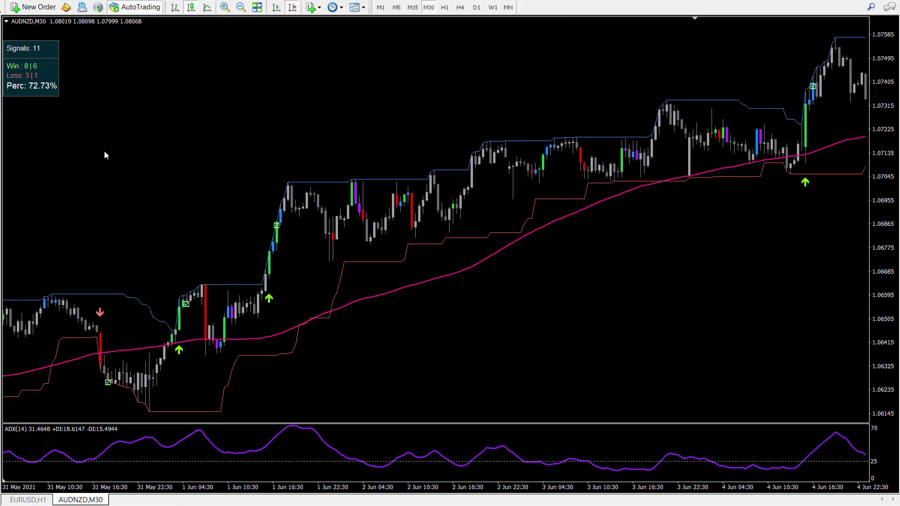
drag(104, 150, 244, 148)
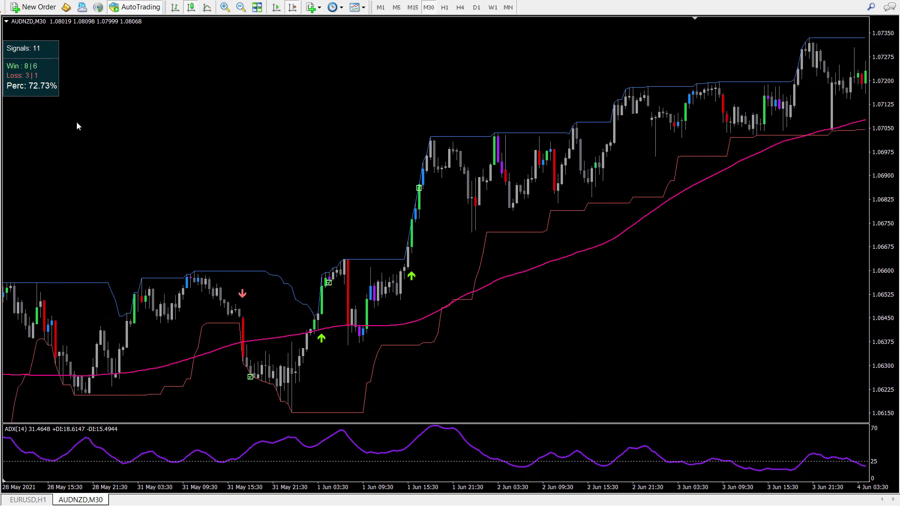
drag(535, 145, 209, 142)
drag(721, 159, 333, 145)
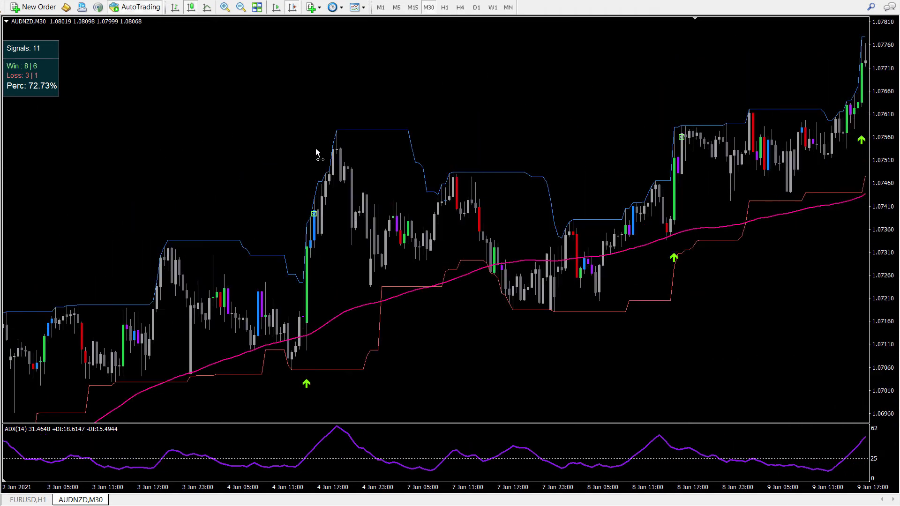
drag(655, 182, 390, 174)
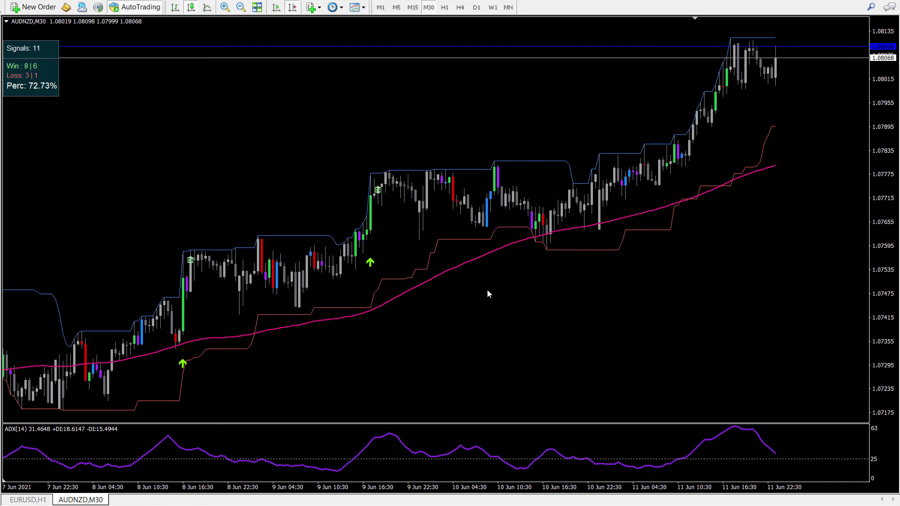
drag(198, 305, 653, 297)
drag(211, 285, 621, 273)
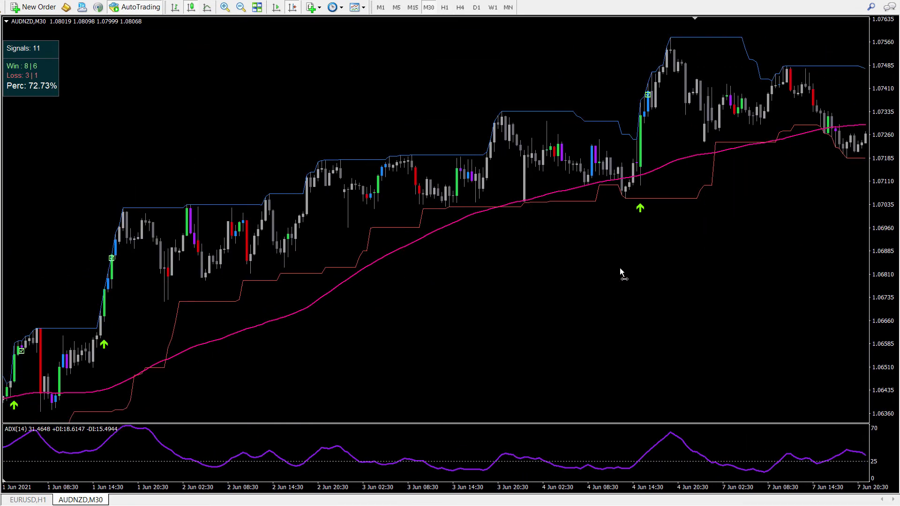
drag(175, 197, 420, 189)
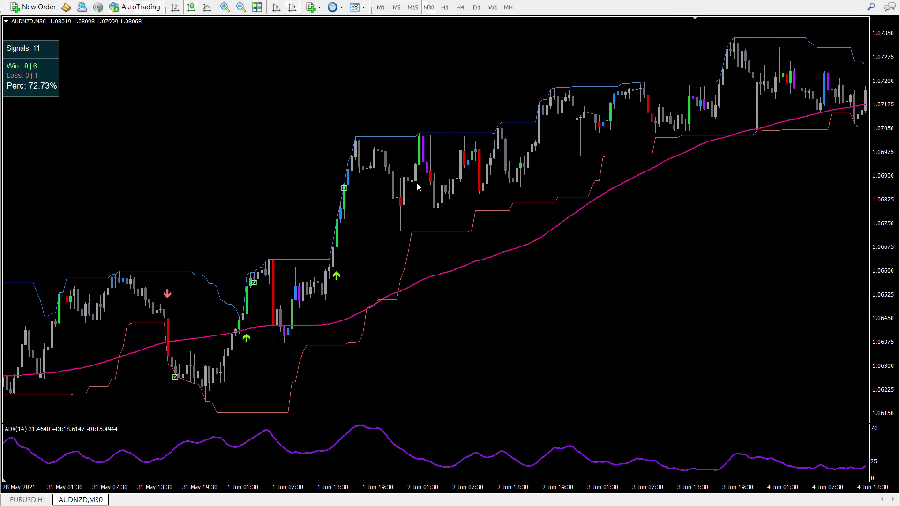
Step: Set the Abiroid Donchian Arrow's Binary Expiry Bars input to 1, apply the inputs and close the indicators list
right_click(243, 146)
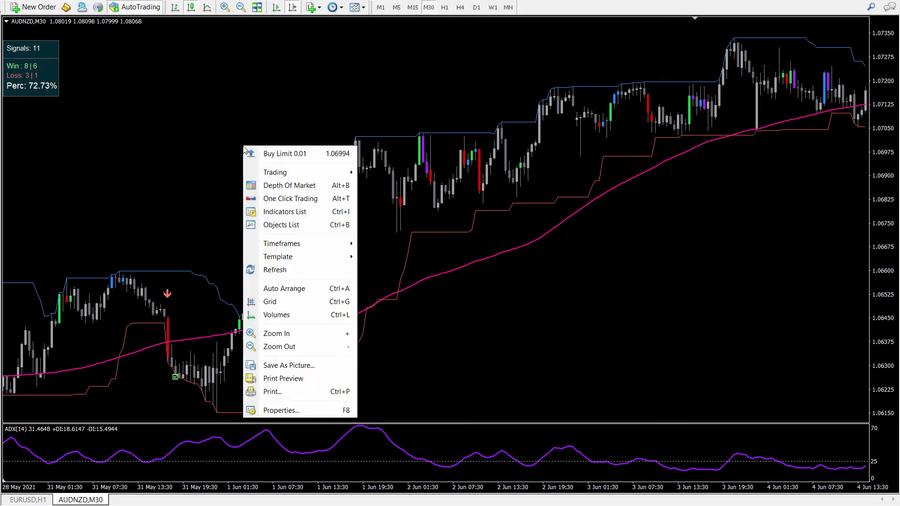
click(275, 212)
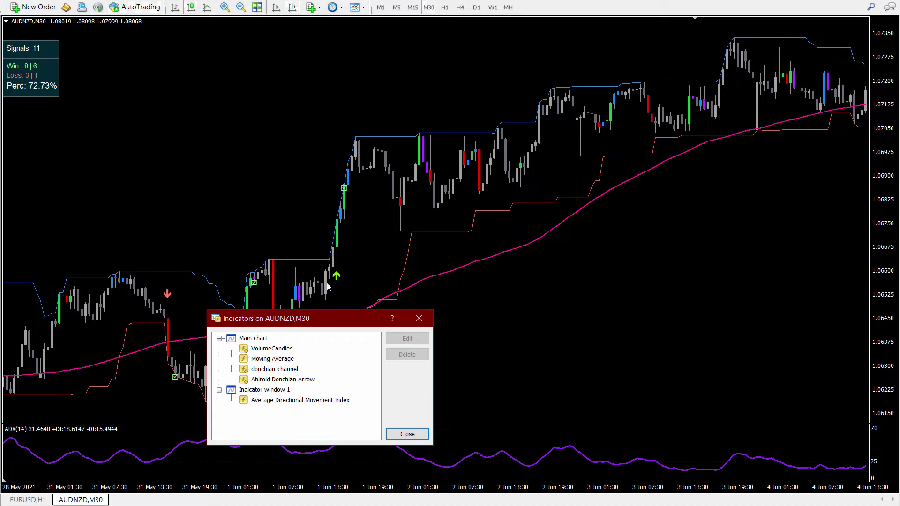
click(299, 377)
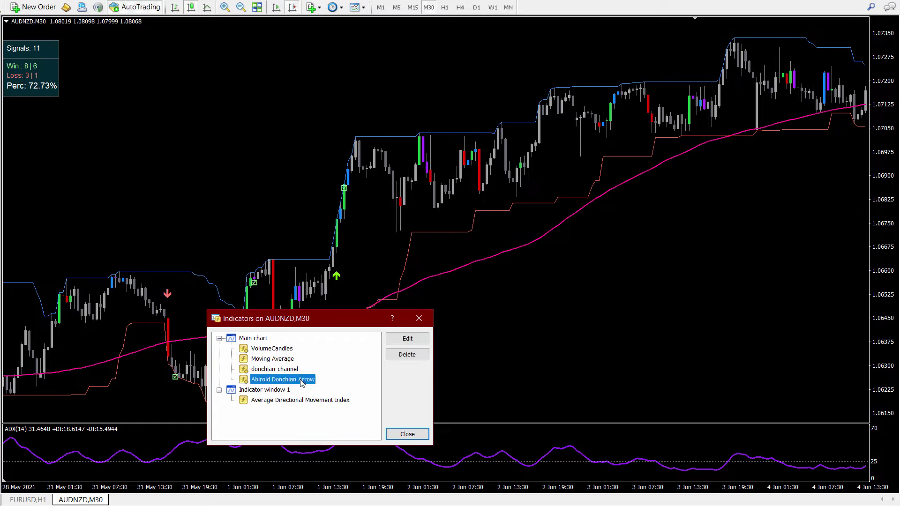
double_click(301, 380)
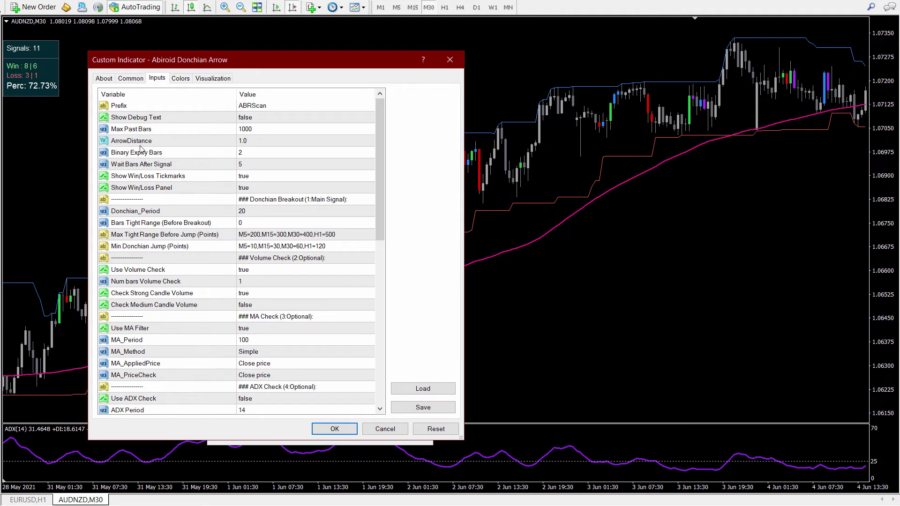
click(142, 153)
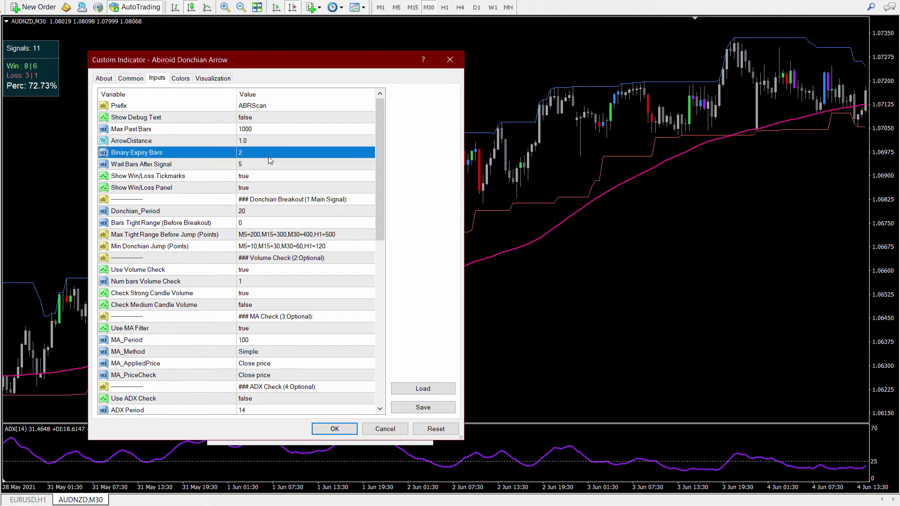
click(269, 156)
text(1)
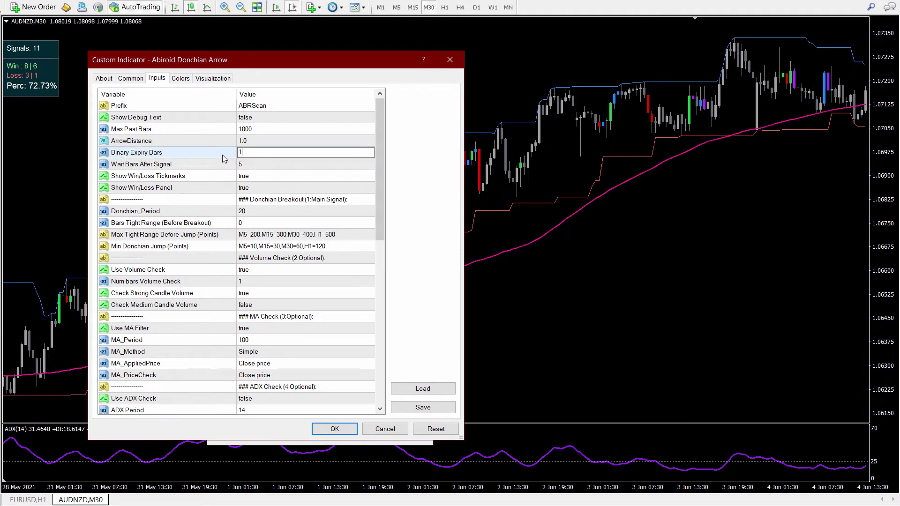
click(223, 156)
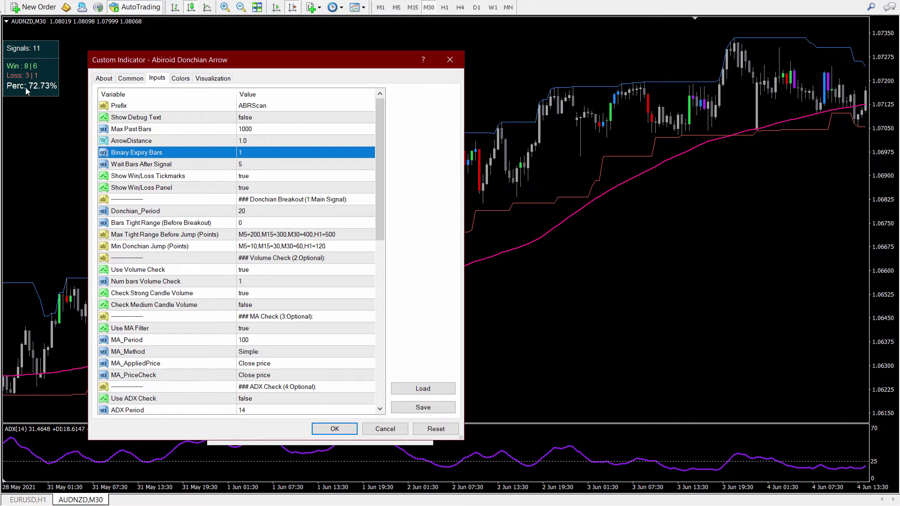
click(347, 428)
click(396, 432)
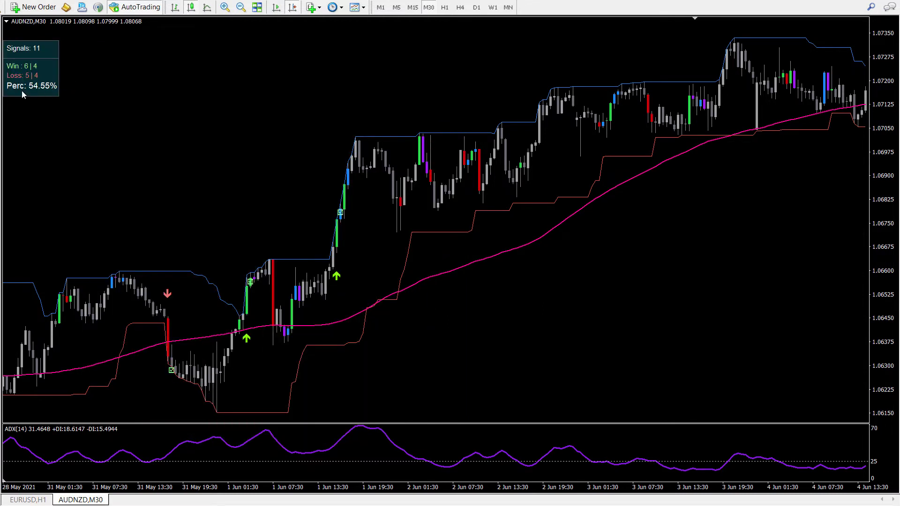
Step: Set Binary Expiry Bars of the Abiroid Donchian Arrow back to 2, apply it and close the indicators list
right_click(186, 175)
click(227, 241)
double_click(278, 383)
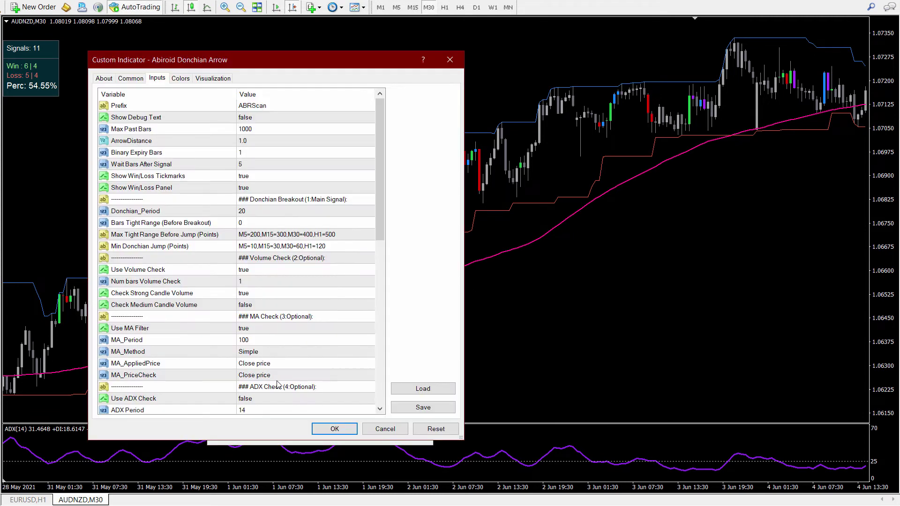
click(244, 153)
text(2)
key(Return)
click(334, 429)
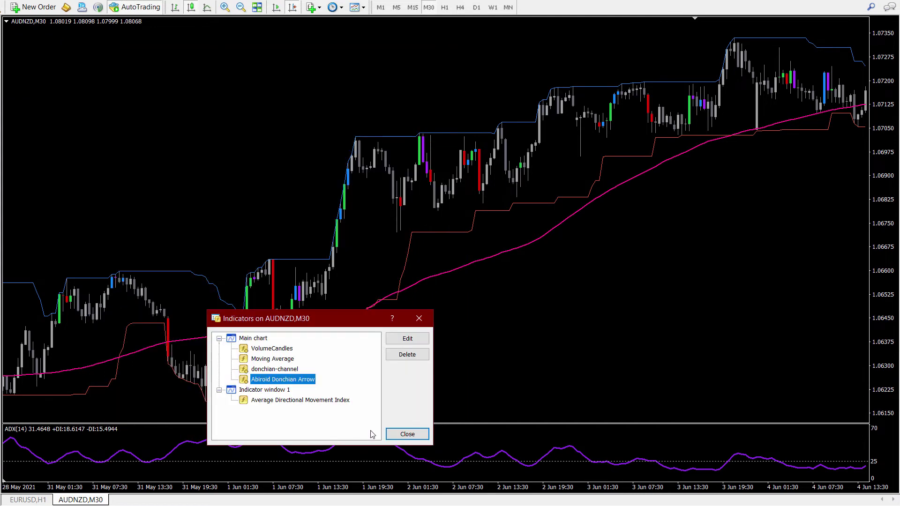
click(405, 434)
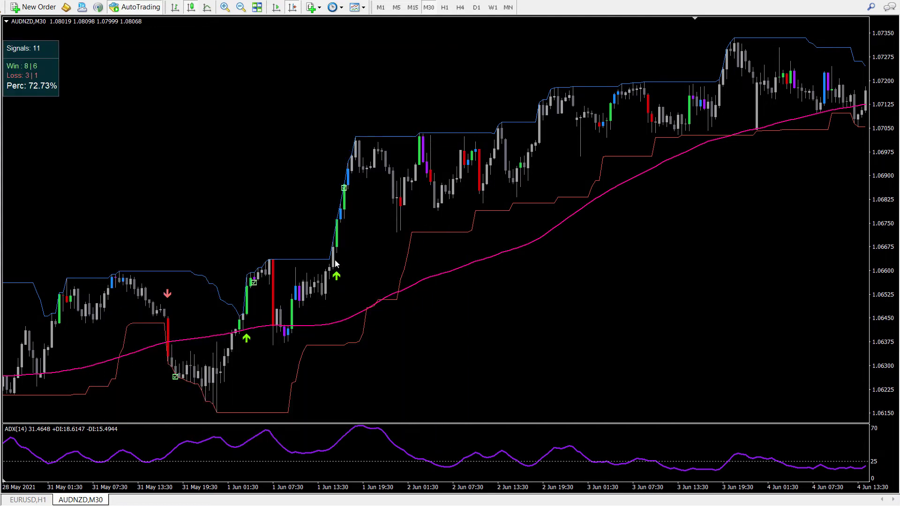
Step: Look at the Stats Panel Settings in the Abiroid Donchian Arrow inputs: position, font size, width, height, loss and win colors, and background
drag(444, 344, 175, 299)
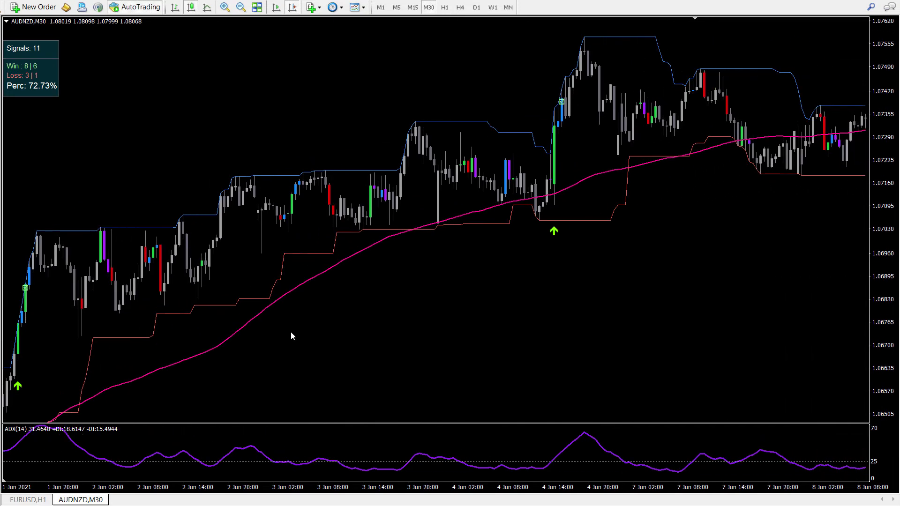
right_click(266, 81)
click(300, 145)
click(290, 380)
double_click(290, 380)
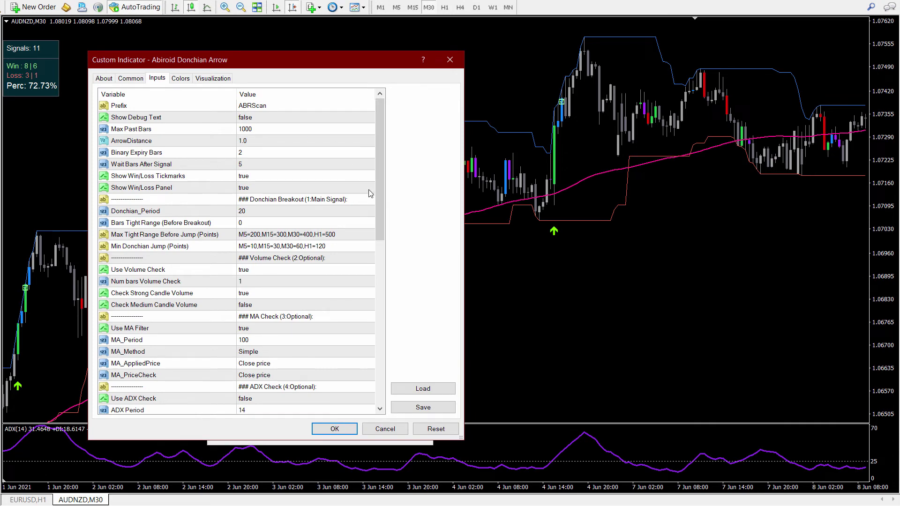
drag(377, 193, 377, 358)
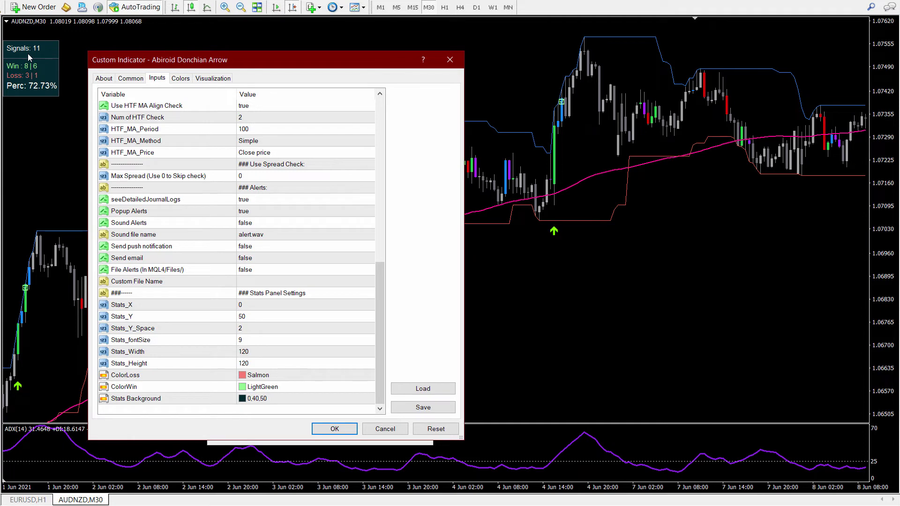
click(132, 352)
click(135, 365)
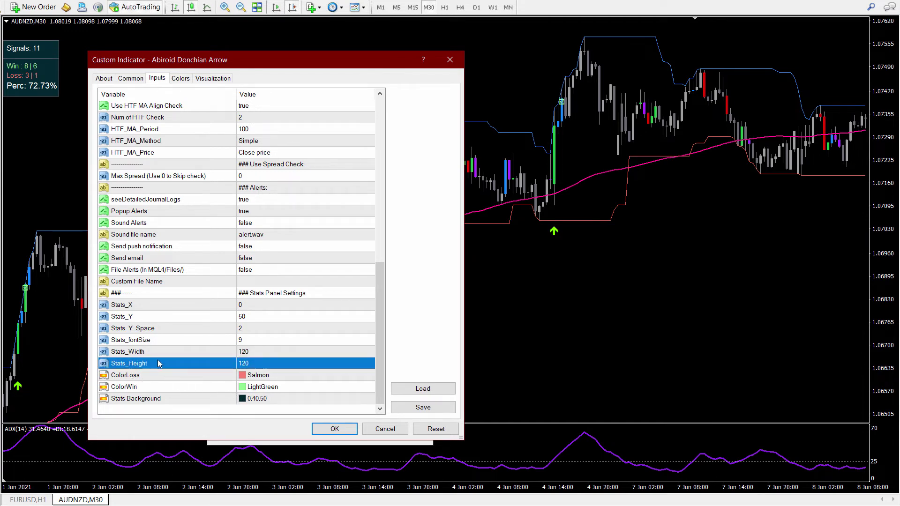
key(Up)
key(Up)
click(224, 378)
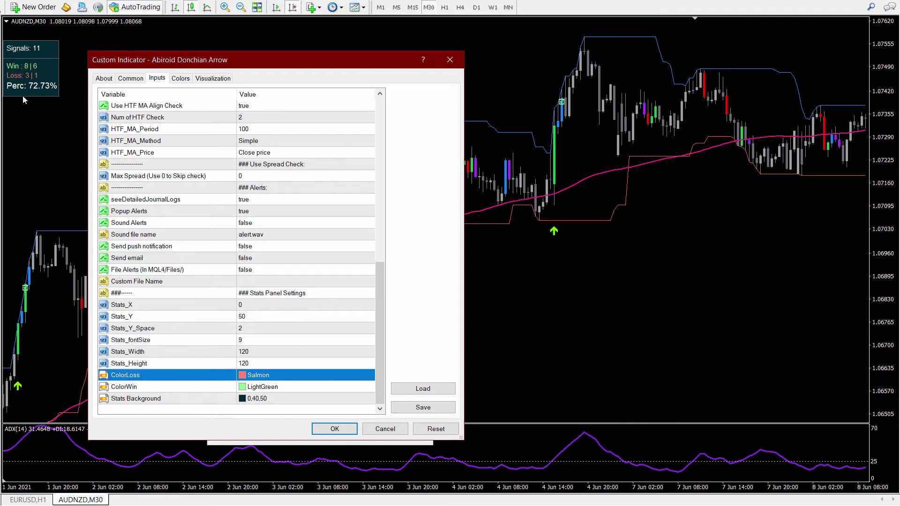
click(162, 395)
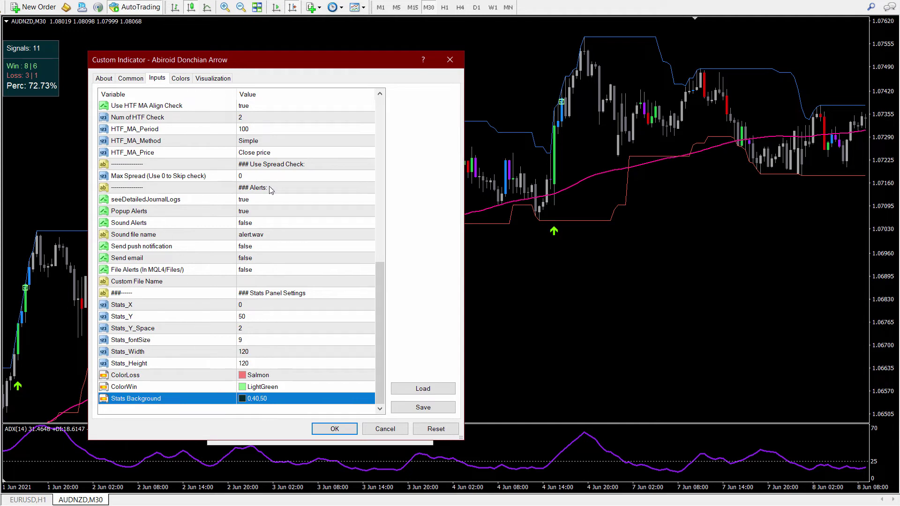
Step: Look at the seeDetailedJournalLogs input, then leave the inputs unchanged and close the indicators list
click(138, 200)
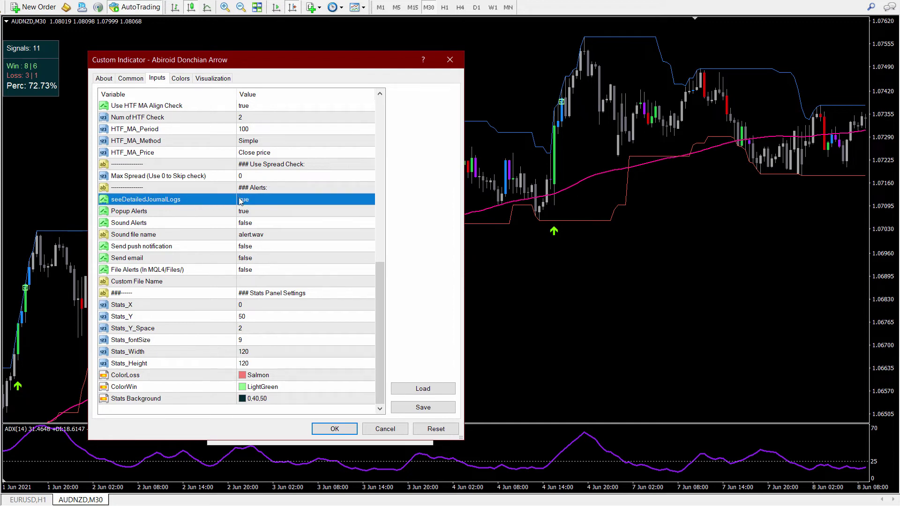
click(379, 432)
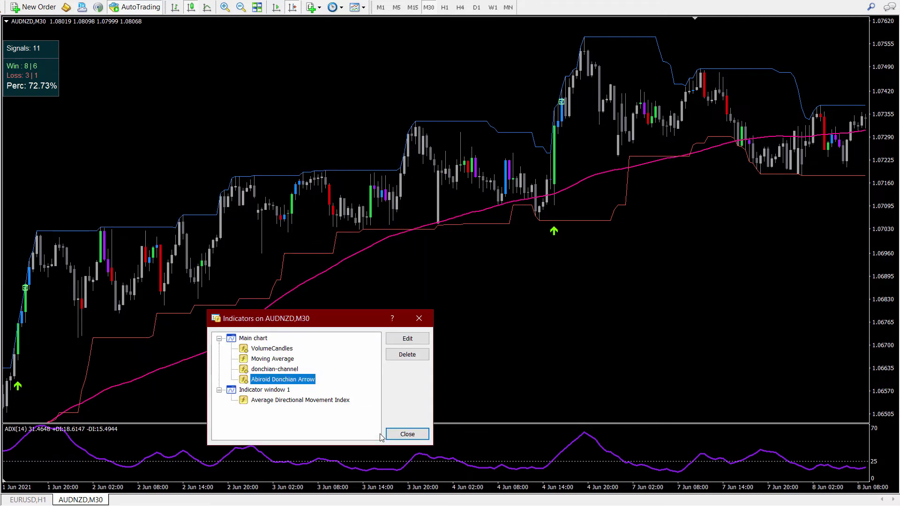
click(406, 434)
Step: View the MQL4 logs, read the reasons why AUDNZD M30 signals were skipped, and close the log viewer
drag(721, 275, 431, 280)
scroll(432, 280, down, 5)
scroll(507, 257, down, 5)
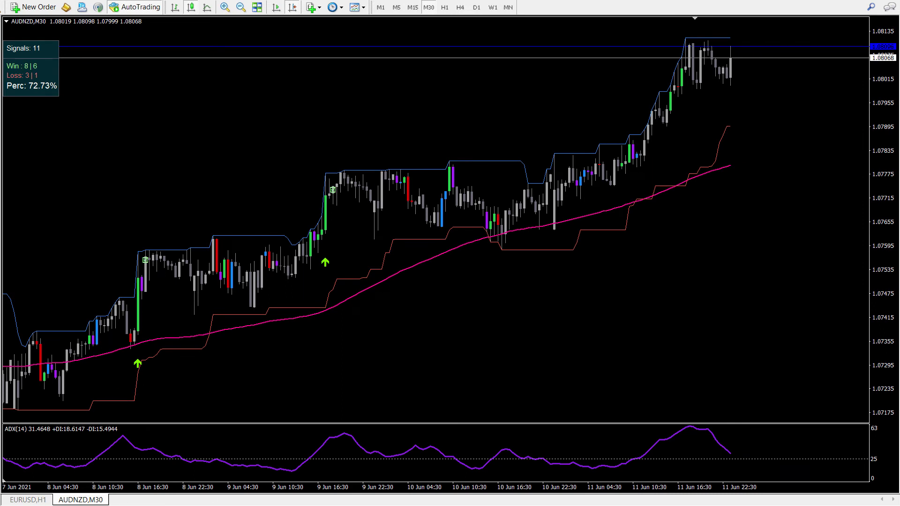
right_click(45, 500)
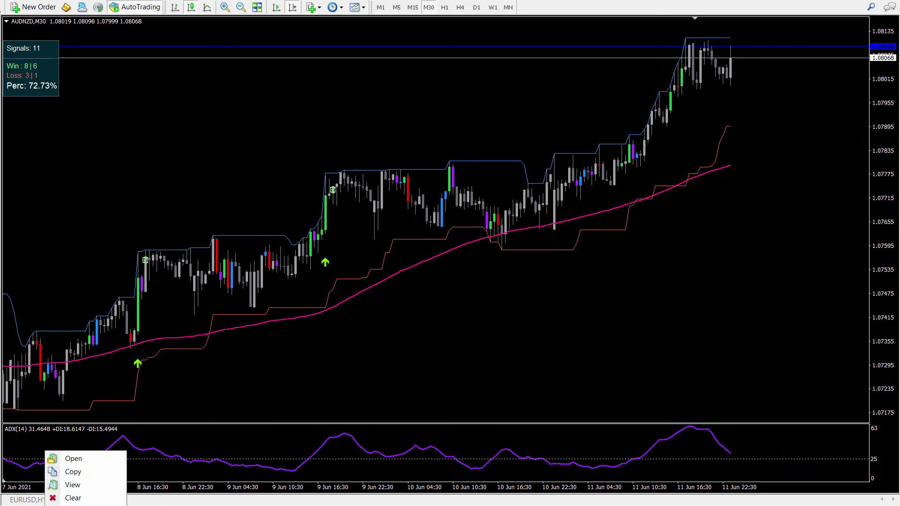
click(73, 485)
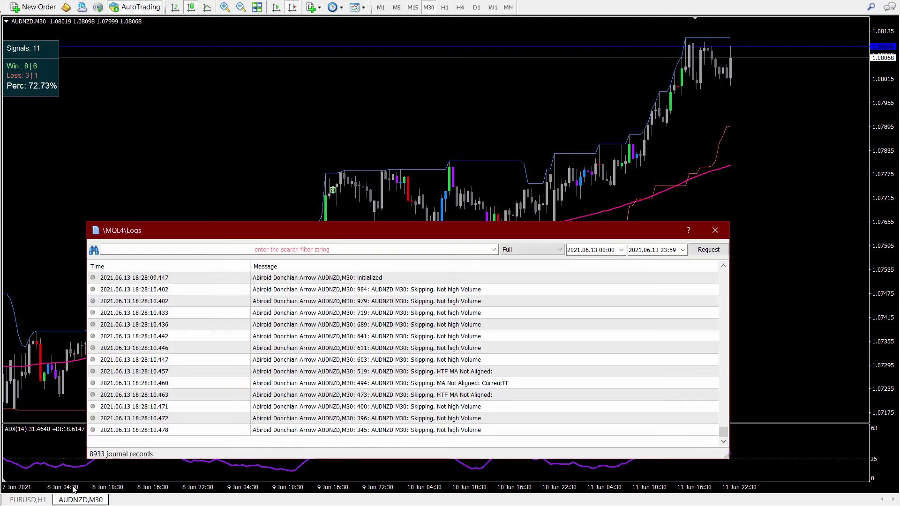
drag(314, 230, 296, 157)
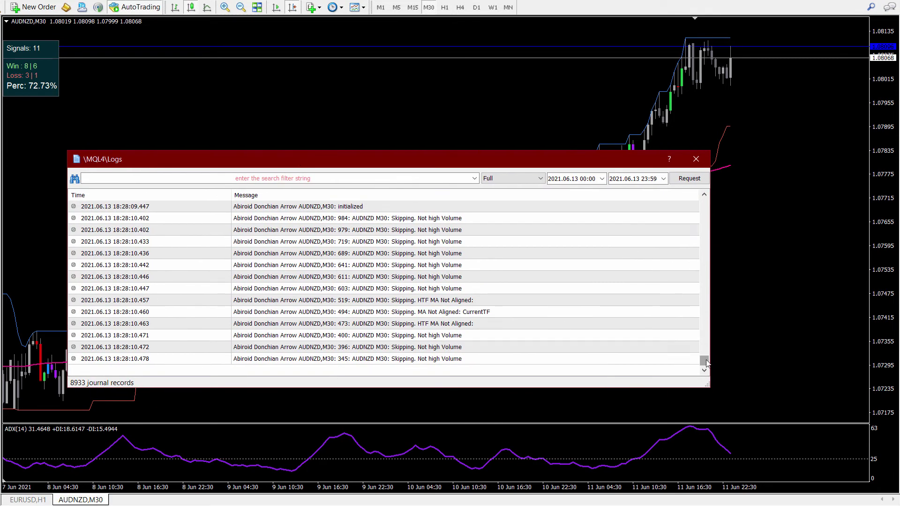
click(313, 362)
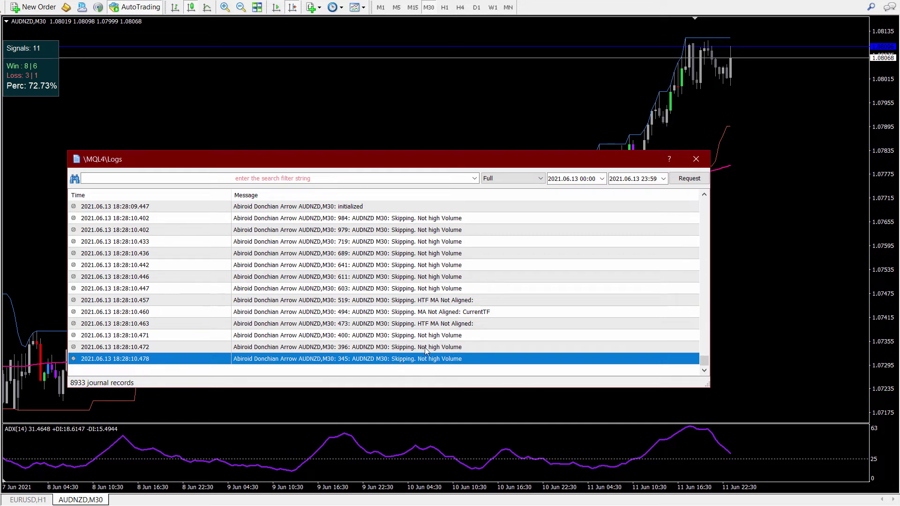
click(337, 325)
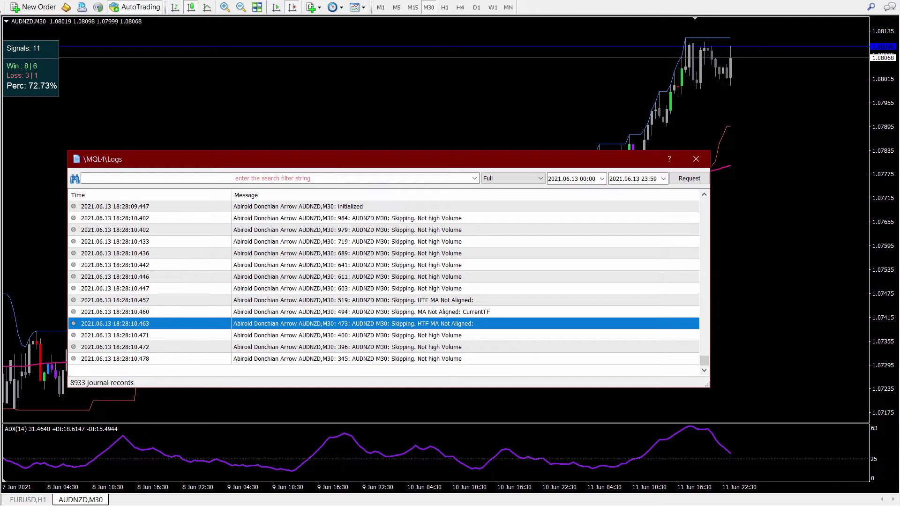
click(697, 159)
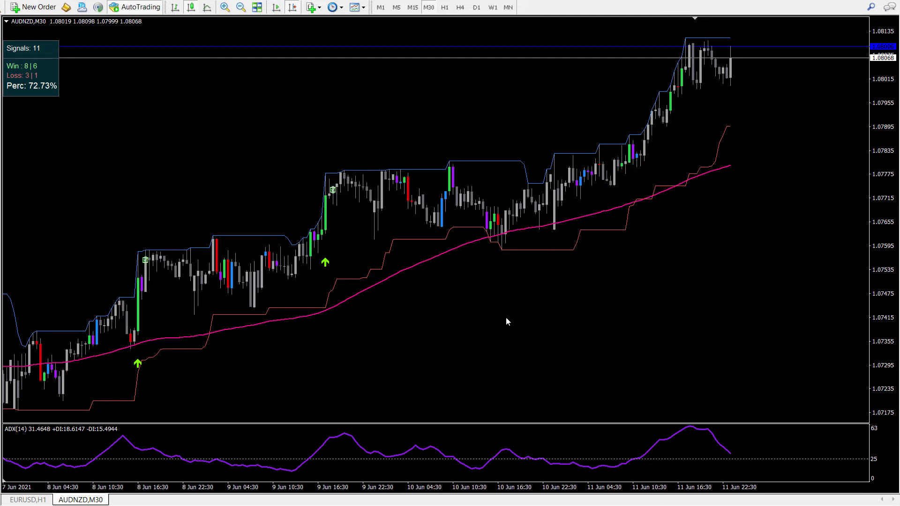
Step: Look at the popup, sound, push, email and file alert inputs of the Abiroid Donchian Arrow, then close them unchanged
right_click(215, 178)
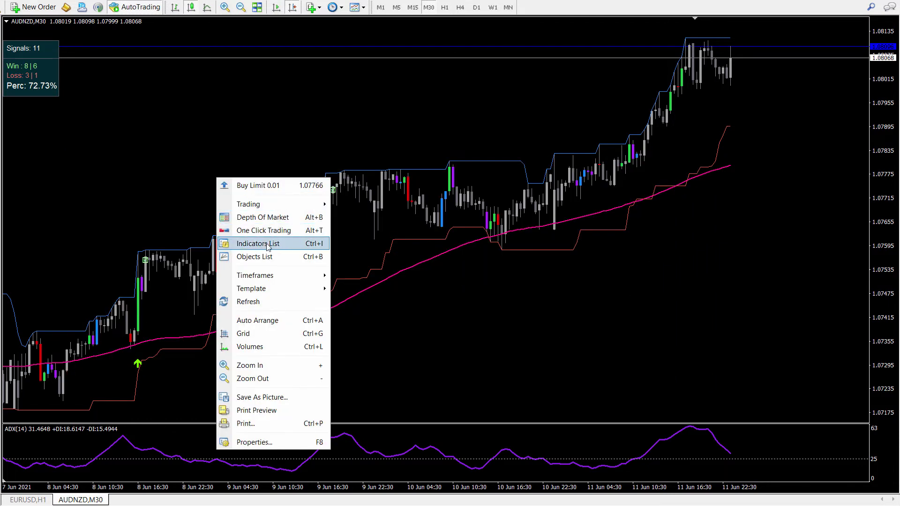
click(253, 204)
double_click(282, 379)
scroll(357, 344, down, 8)
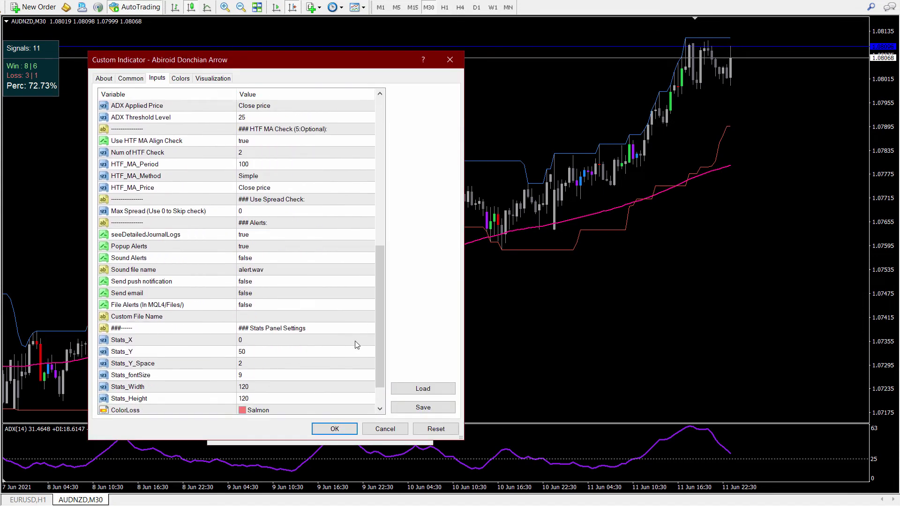
click(178, 249)
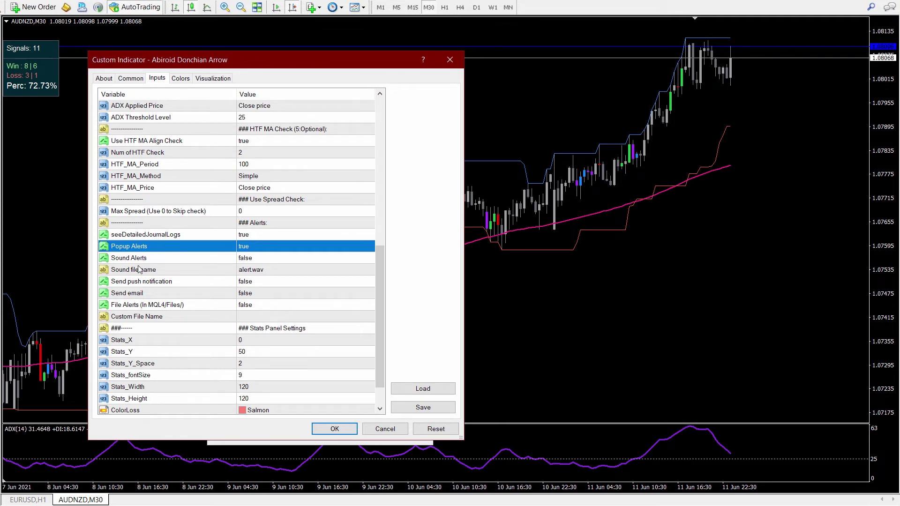
click(141, 284)
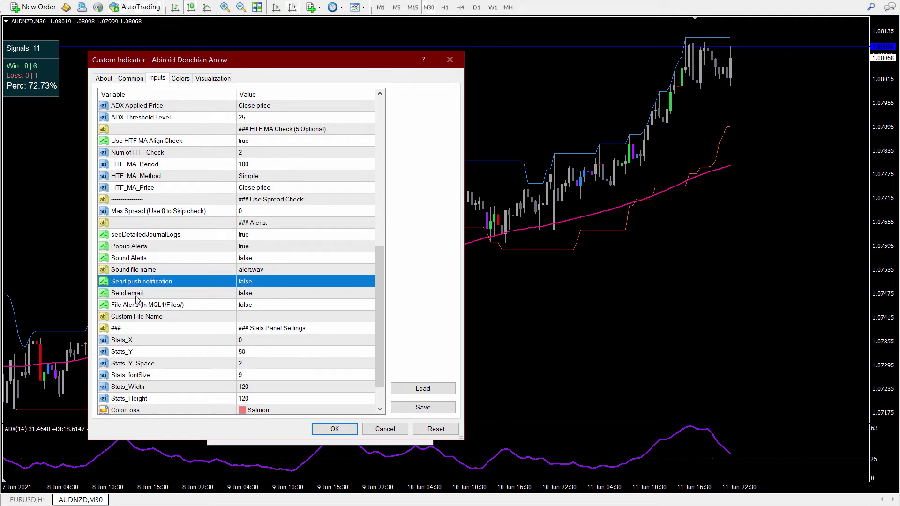
click(136, 296)
click(142, 308)
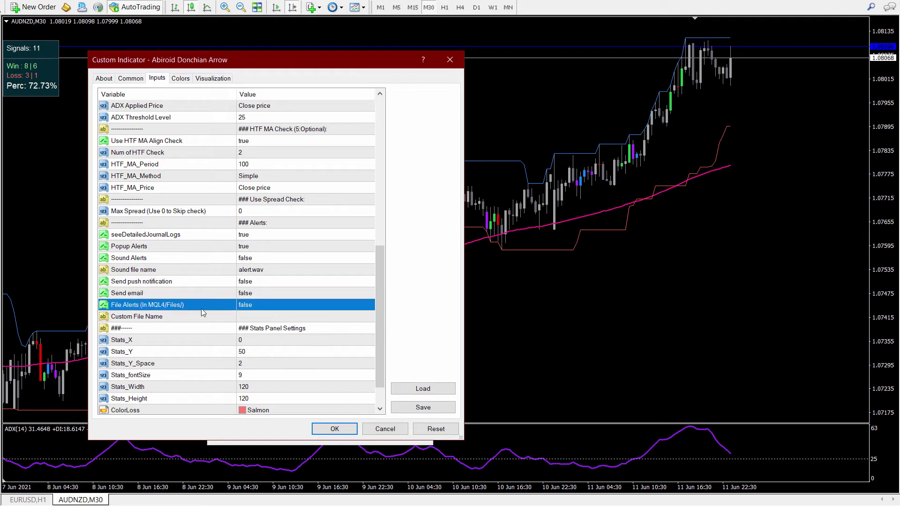
click(142, 308)
drag(376, 345, 192, 171)
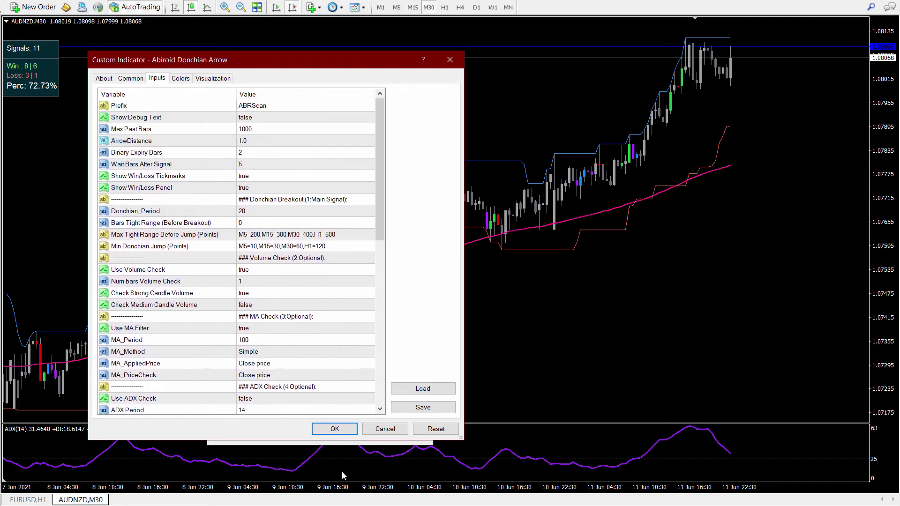
click(396, 432)
click(405, 434)
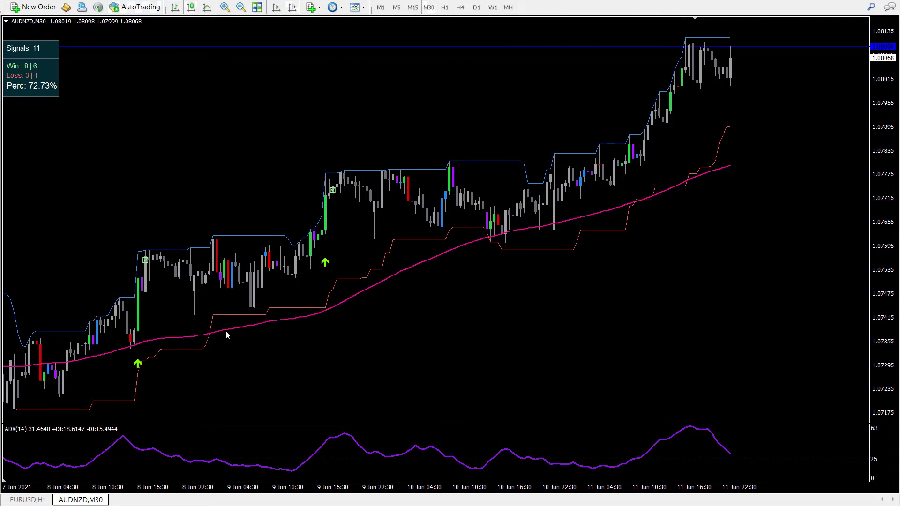
Step: Switch to the EURUSD,H1 chart and open the Abiroid Donchian Scanner's inputs from the chart's indicators list
click(22, 500)
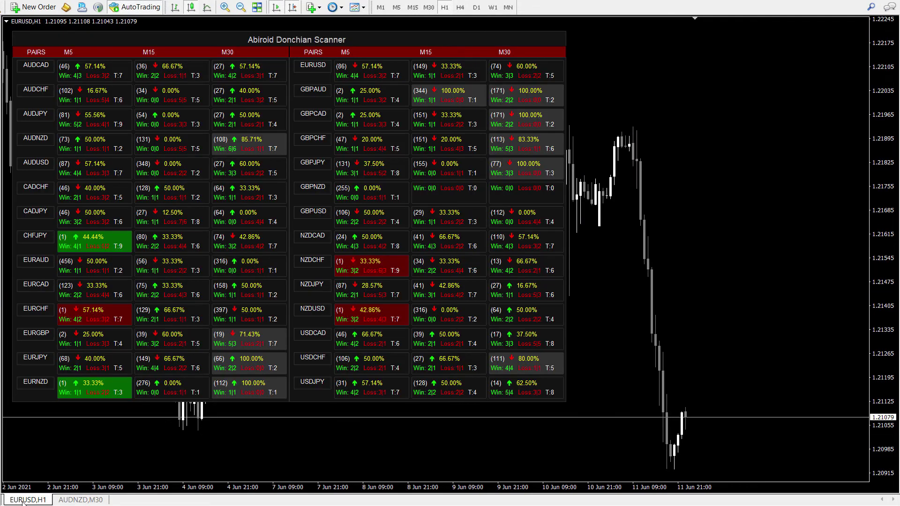
right_click(684, 113)
click(705, 178)
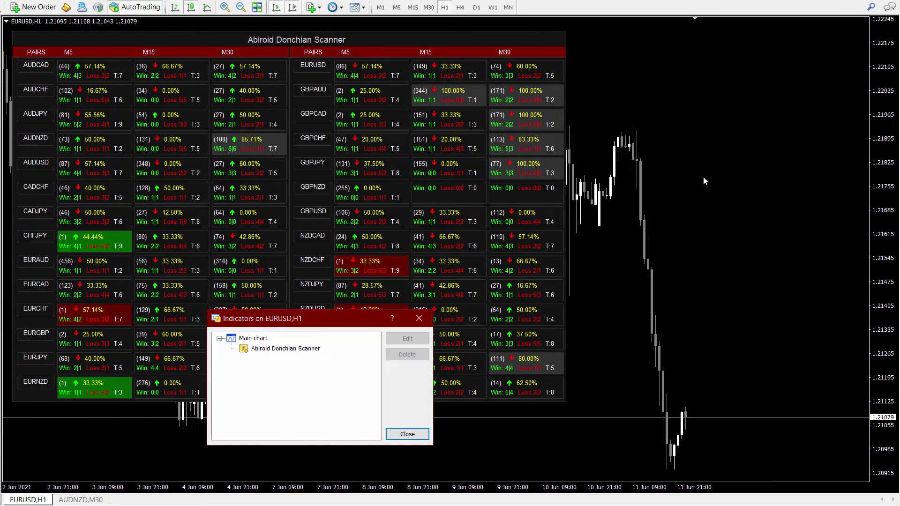
double_click(276, 350)
Step: Look through the Main Pairs Preset options and keep All 28 pairs selected
click(143, 131)
click(268, 133)
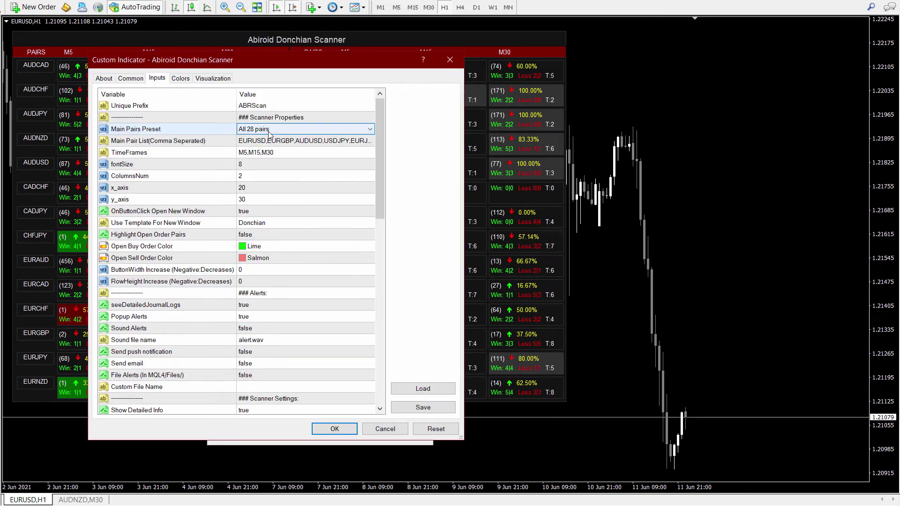
click(269, 133)
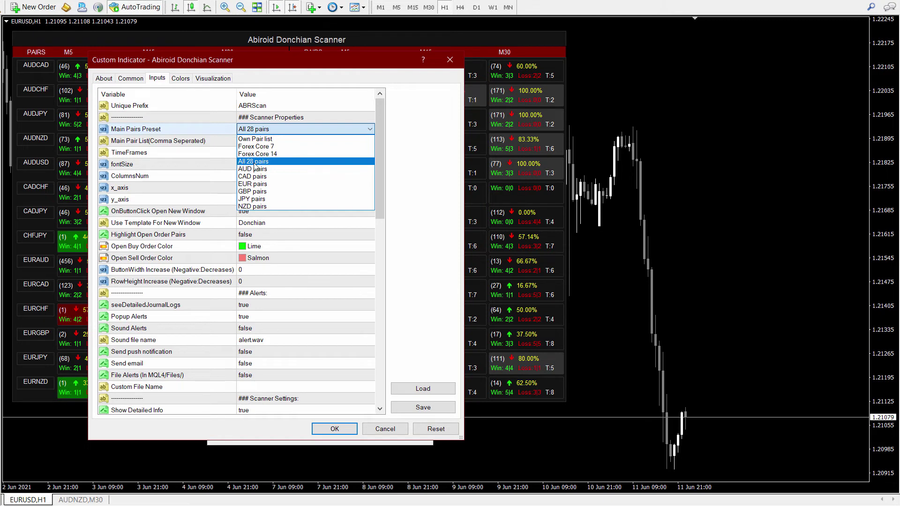
key(End)
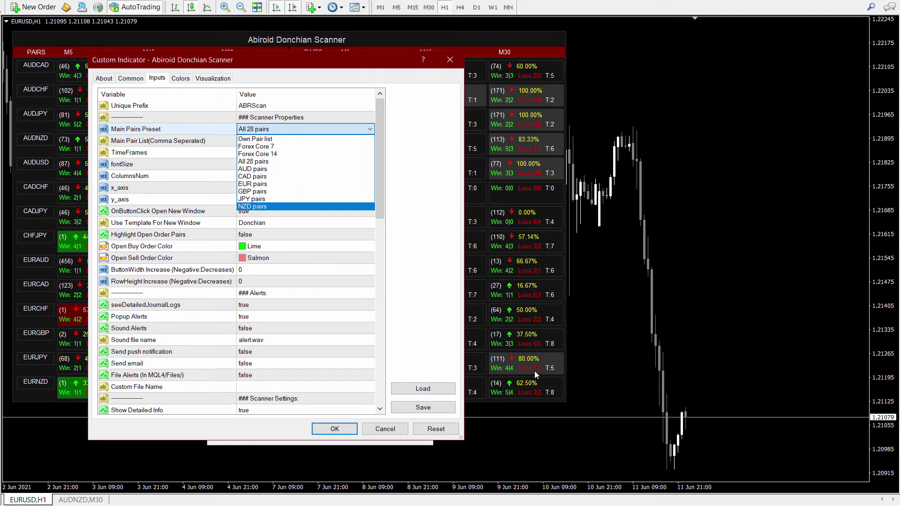
click(251, 161)
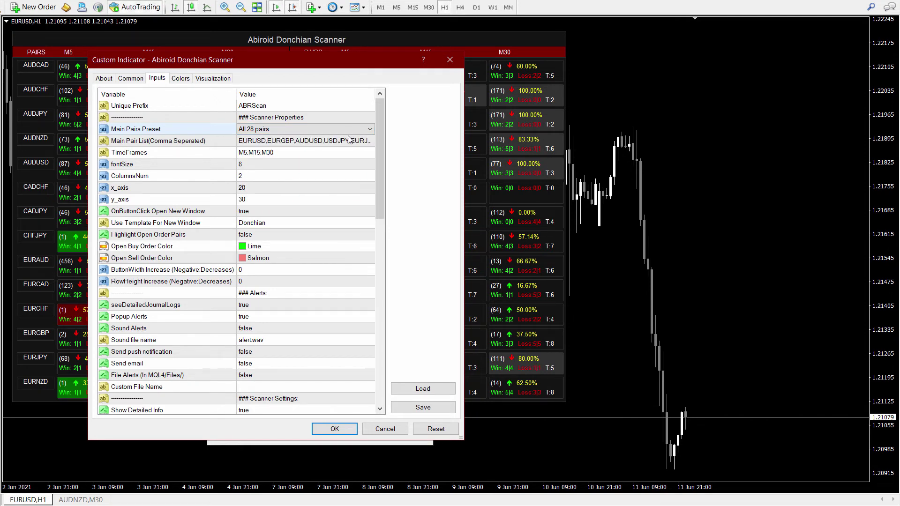
Step: Look at the scanner's TimeFrames and Max Past Bars inputs alongside the Main Pairs Preset
click(273, 153)
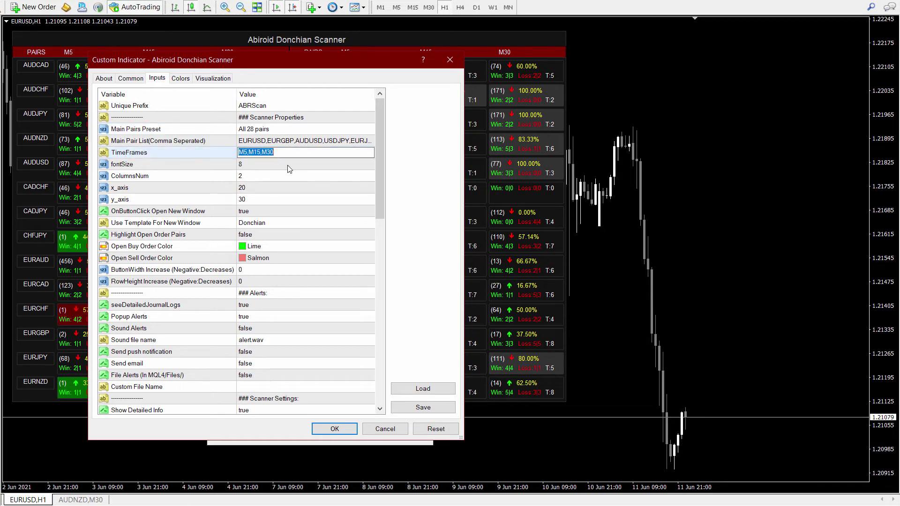
drag(379, 170, 375, 238)
click(253, 259)
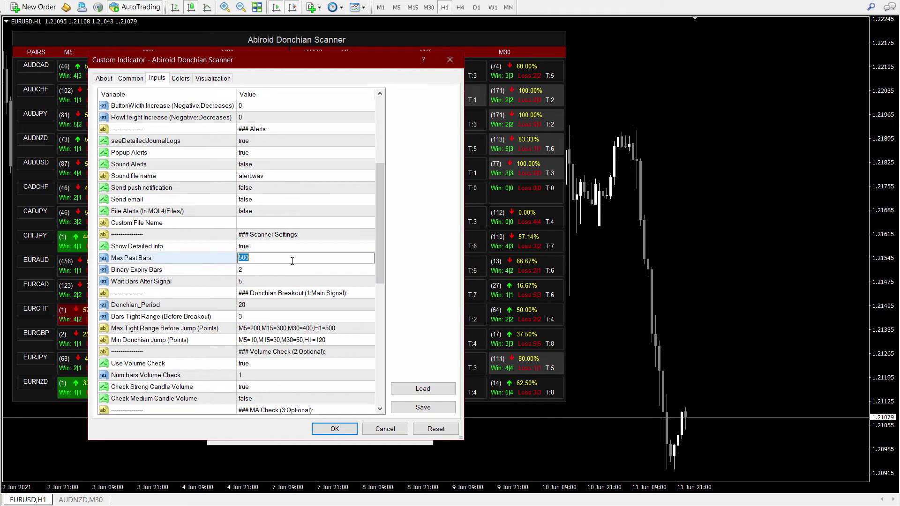
drag(378, 262, 378, 196)
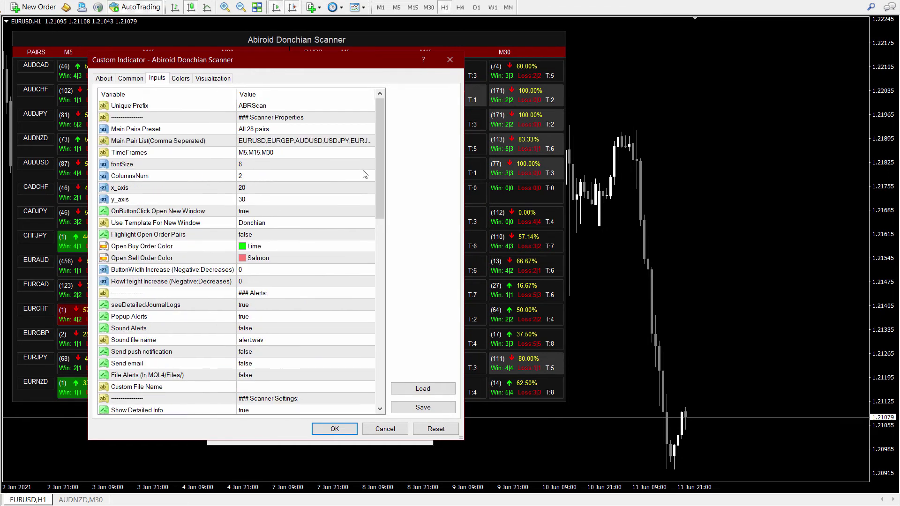
click(245, 129)
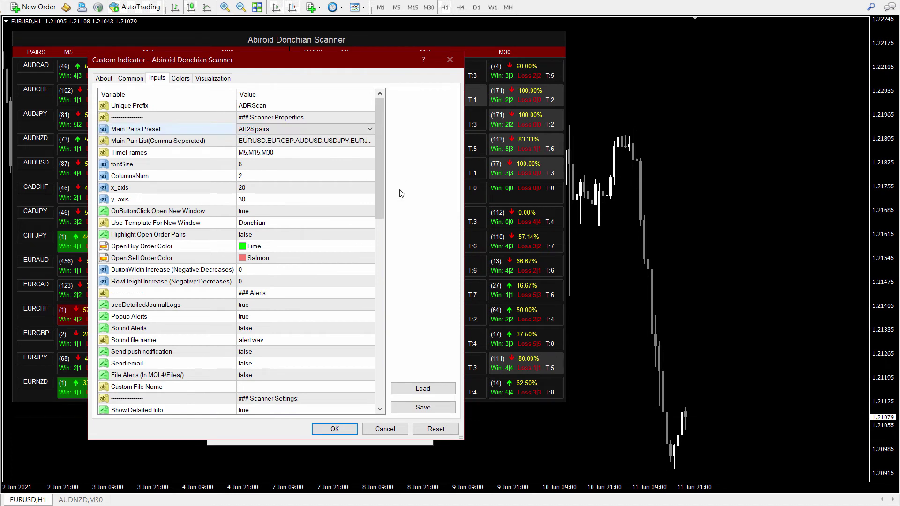
Step: Examine the Scanner Settings and Donchian Breakout inputs, especially Max Past Bars and Bars Tight Range (Before Breakout)
drag(379, 174, 374, 269)
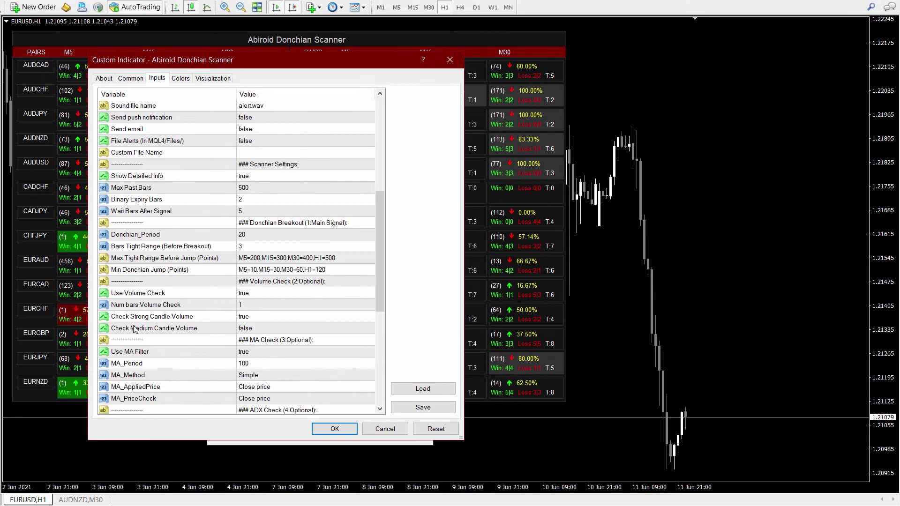
click(162, 188)
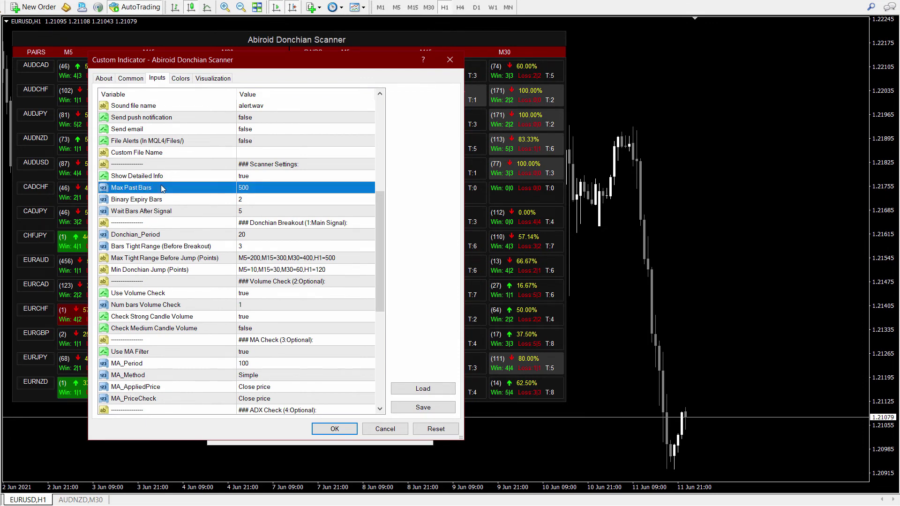
click(373, 223)
drag(376, 224, 379, 214)
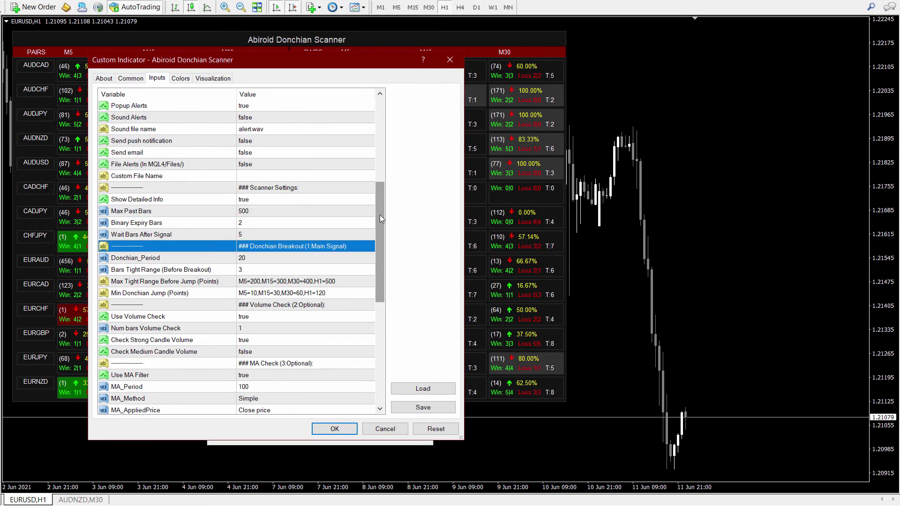
click(176, 270)
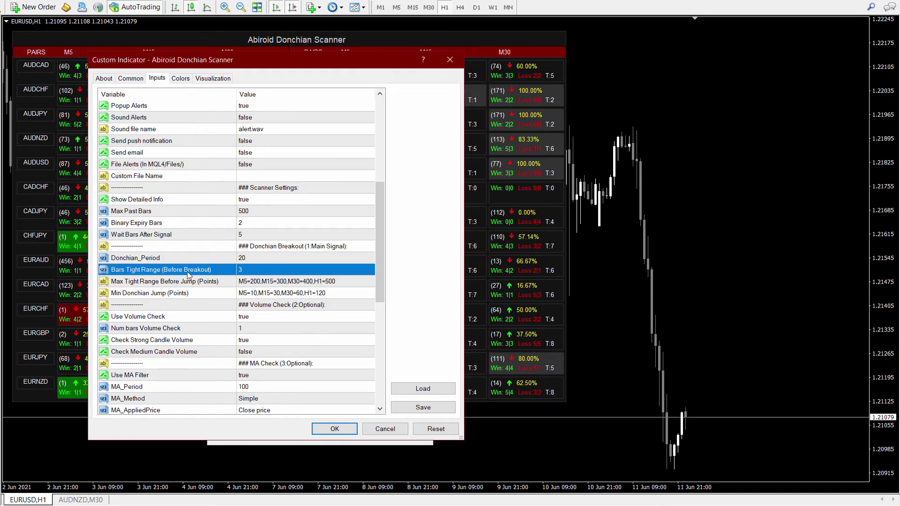
click(243, 271)
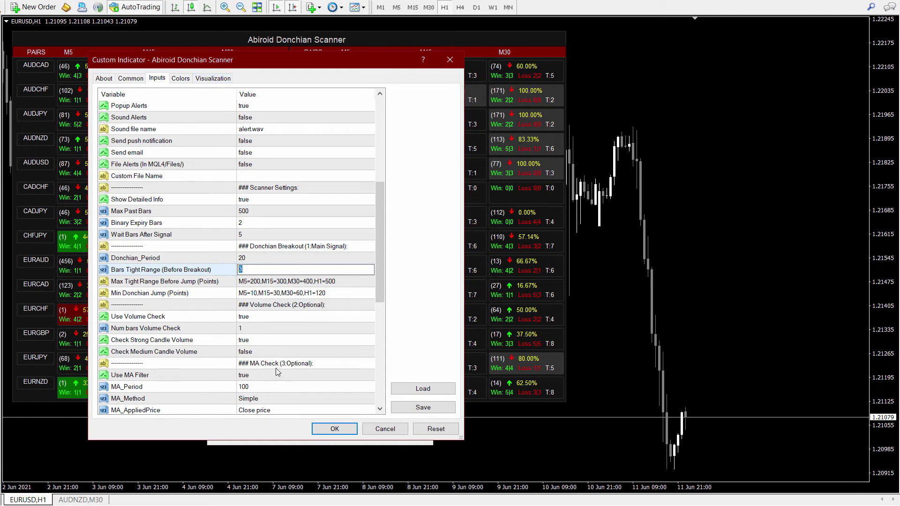
click(196, 211)
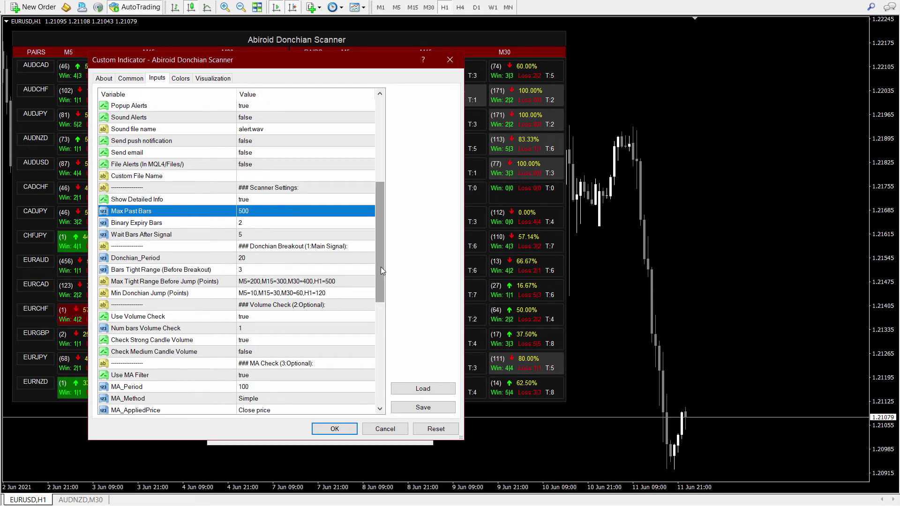
drag(380, 266, 372, 247)
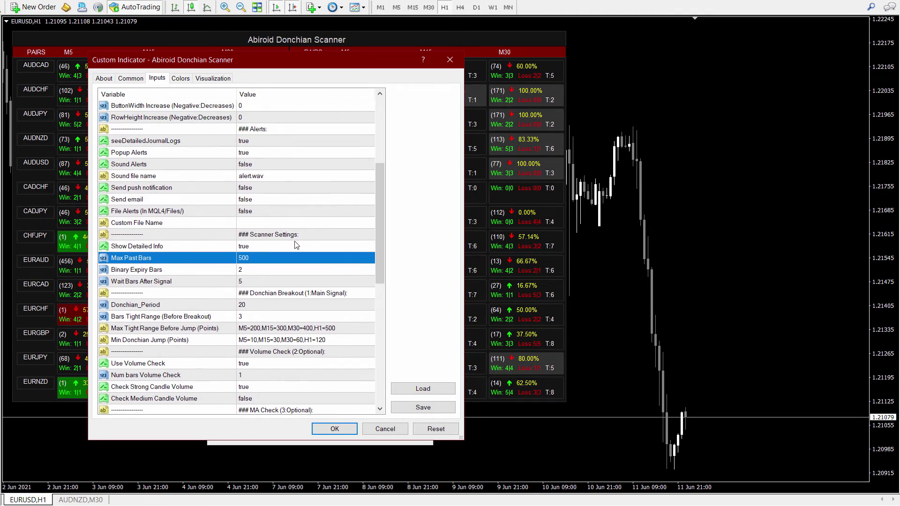
Step: Set the Main Pairs Preset to Own Pair list and enter BTCUSD,Amazon as the Main Pair List
drag(348, 288, 374, 192)
double_click(305, 130)
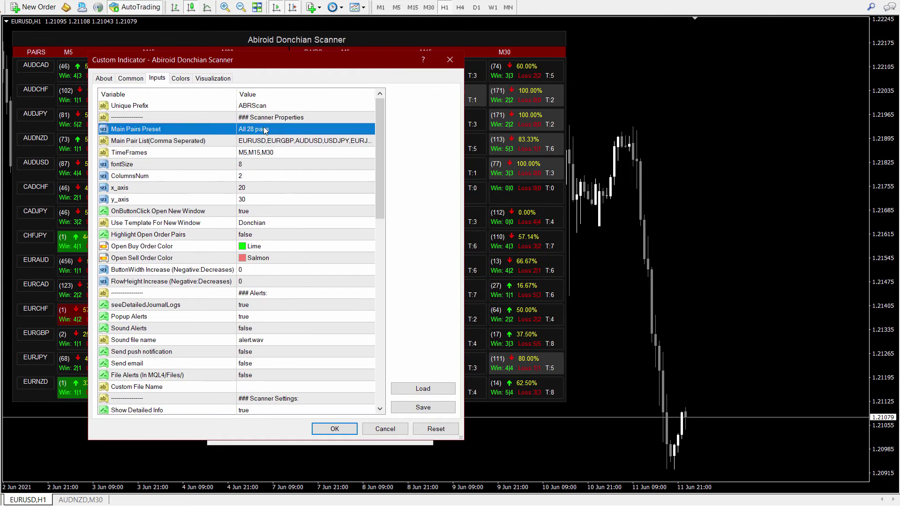
click(253, 129)
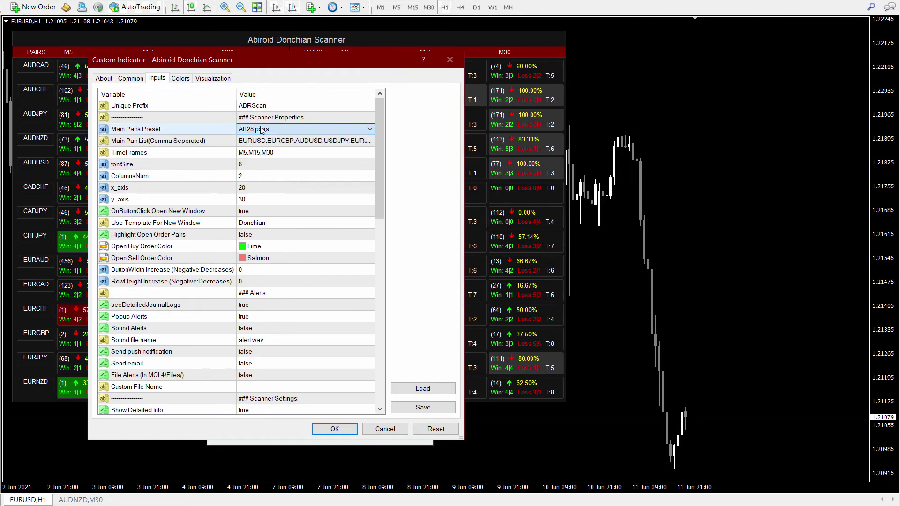
click(258, 138)
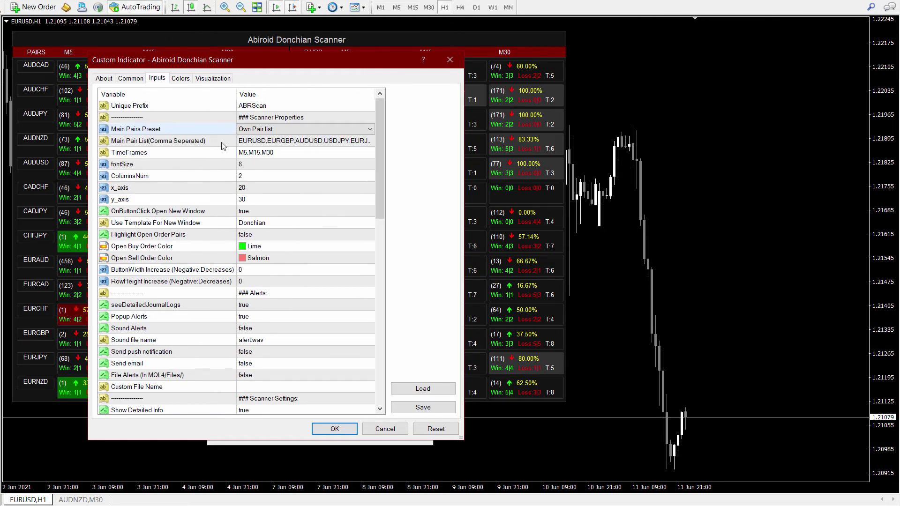
double_click(284, 141)
text(BTCUSD)
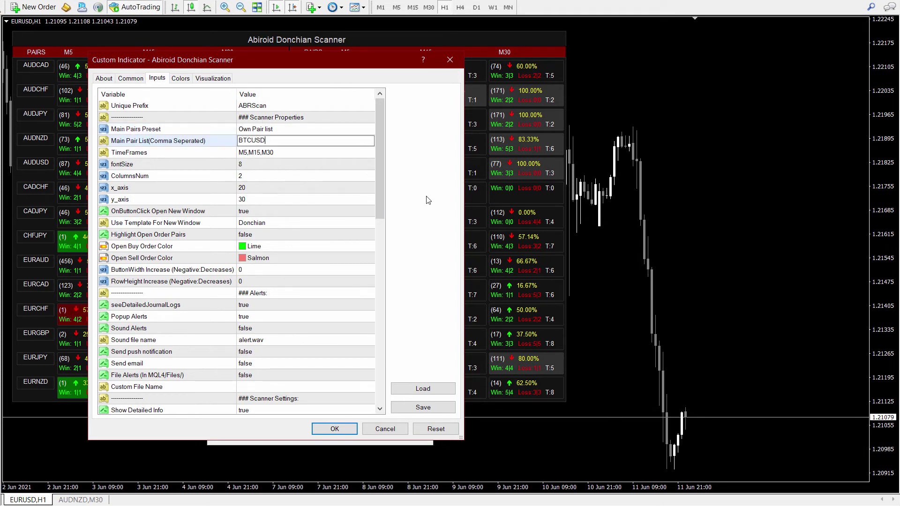
text(,Amazon)
Step: Try Forex Core 7 as the Main Pairs Preset and set it back to All 28 pairs
click(263, 131)
click(263, 130)
click(264, 146)
click(266, 134)
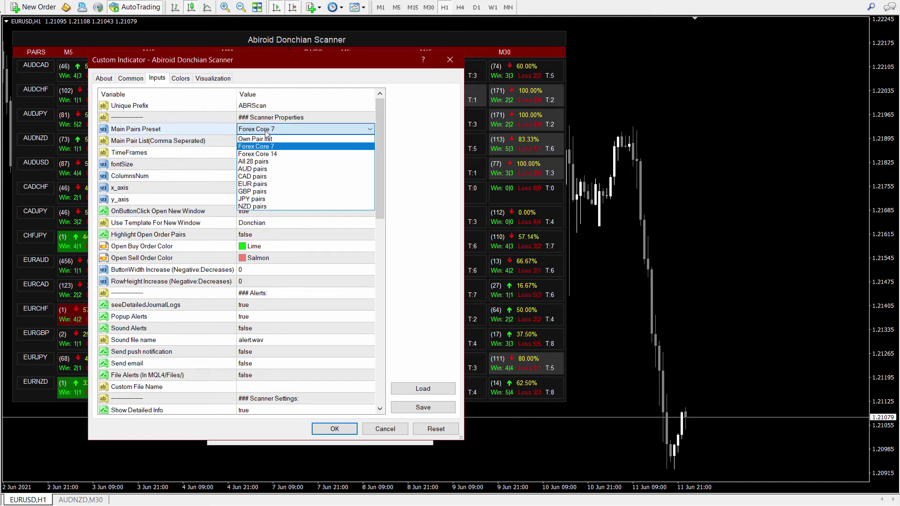
click(262, 161)
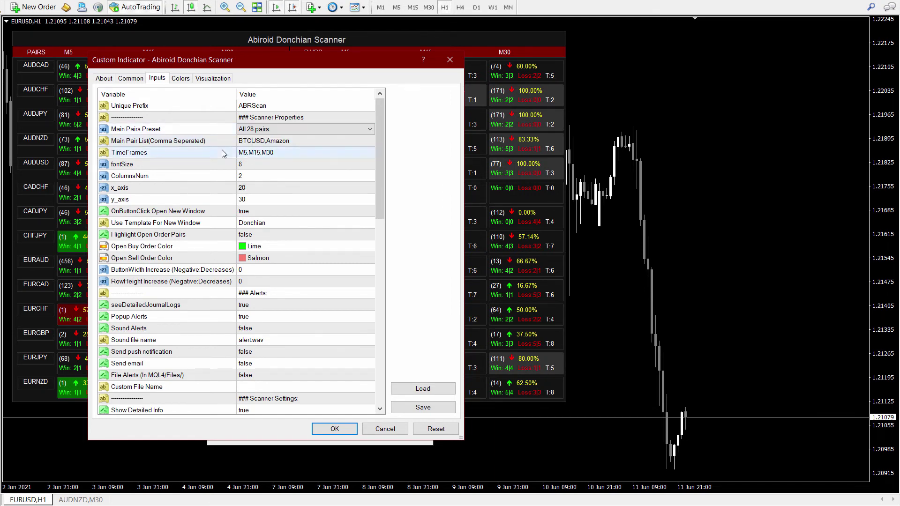
Step: Look at the TimeFrames and Use Template For New Window inputs of the scanner
click(223, 154)
click(256, 157)
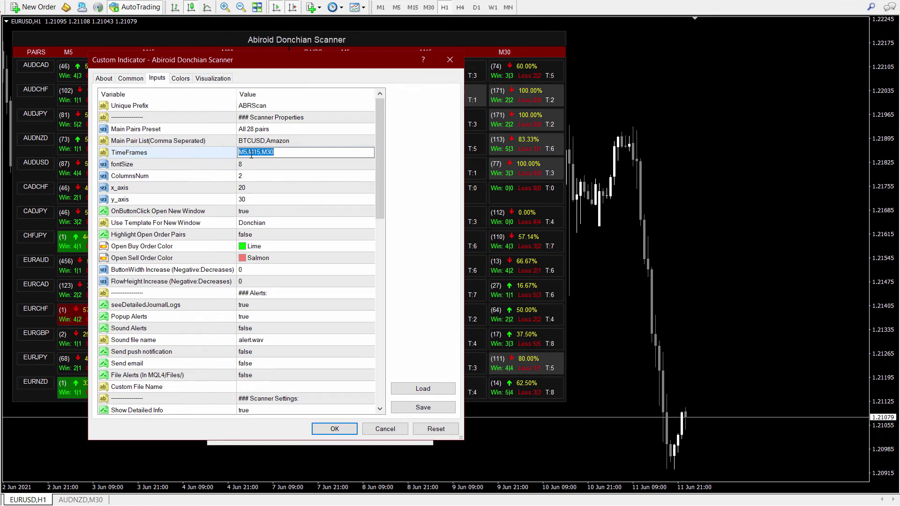
click(242, 223)
click(263, 224)
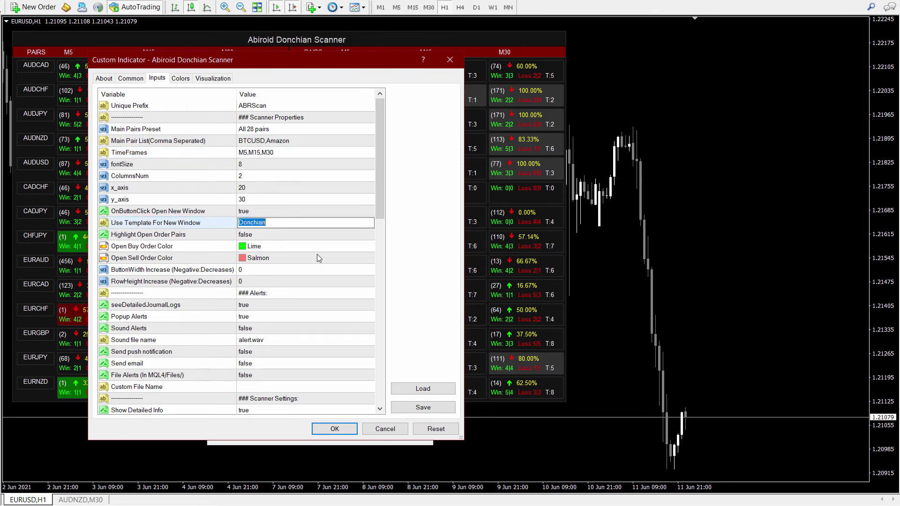
Step: Try appending .tp to the Use Template For New Window name and remove the extension again
click(370, 221)
text(.tp)
key(BackSpace)
key(BackSpace)
key(BackSpace)
key(Return)
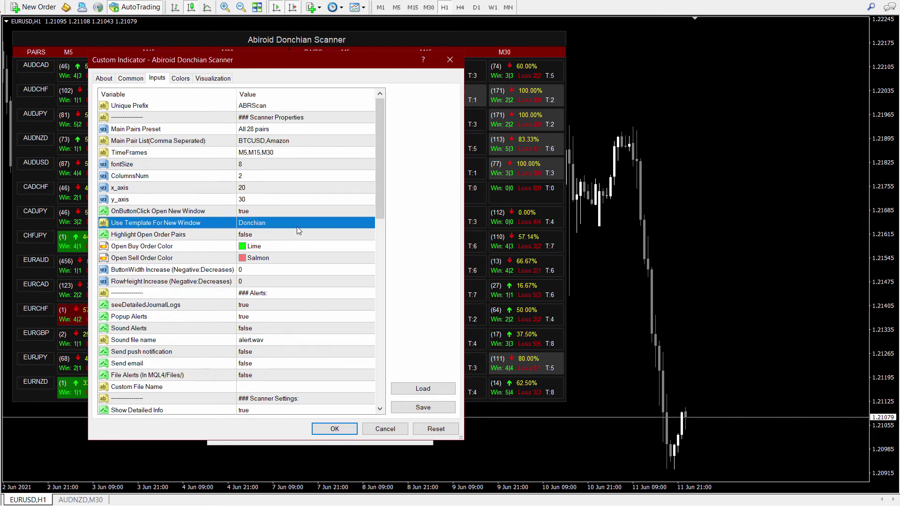
Step: Move the inputs dialog aside to uncover the scanner and set Highlight Open Order Pairs to true
click(258, 211)
drag(254, 65, 677, 73)
click(574, 244)
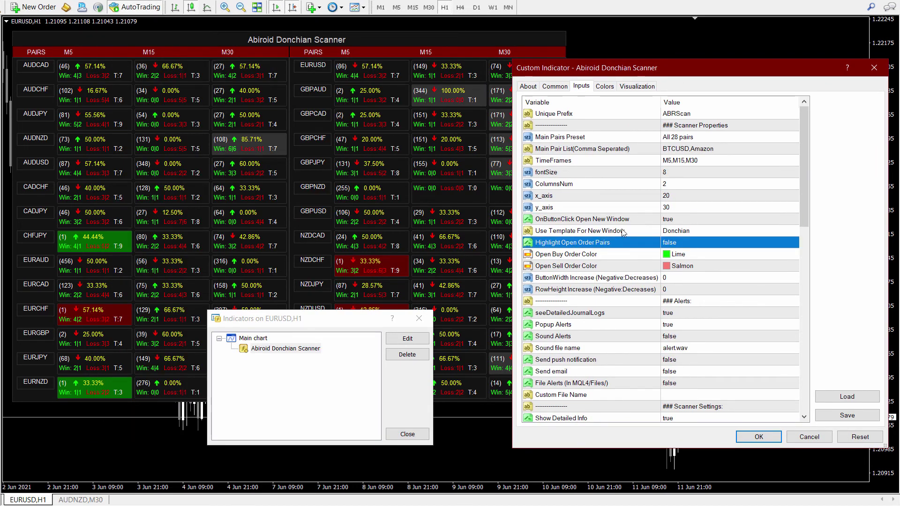
click(679, 244)
click(678, 244)
click(679, 259)
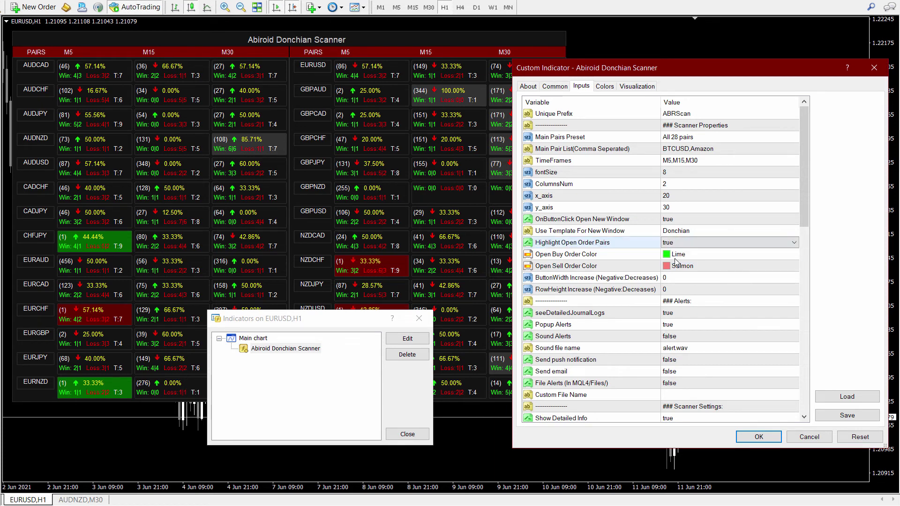
click(624, 247)
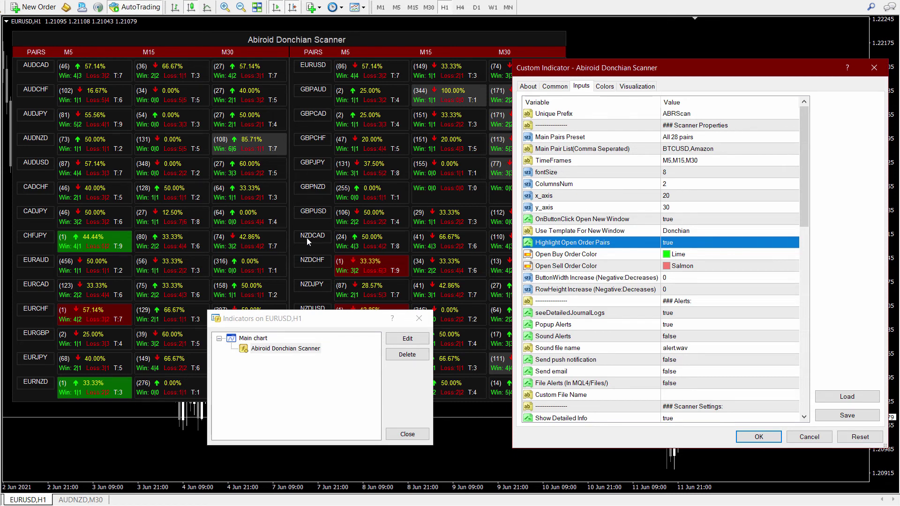
click(679, 242)
click(679, 242)
click(683, 263)
Step: Look at the Max Past Bars and Wait Bars After Signal inputs, and at the PercentThreshold among the final scanner inputs
drag(804, 203, 803, 316)
click(684, 137)
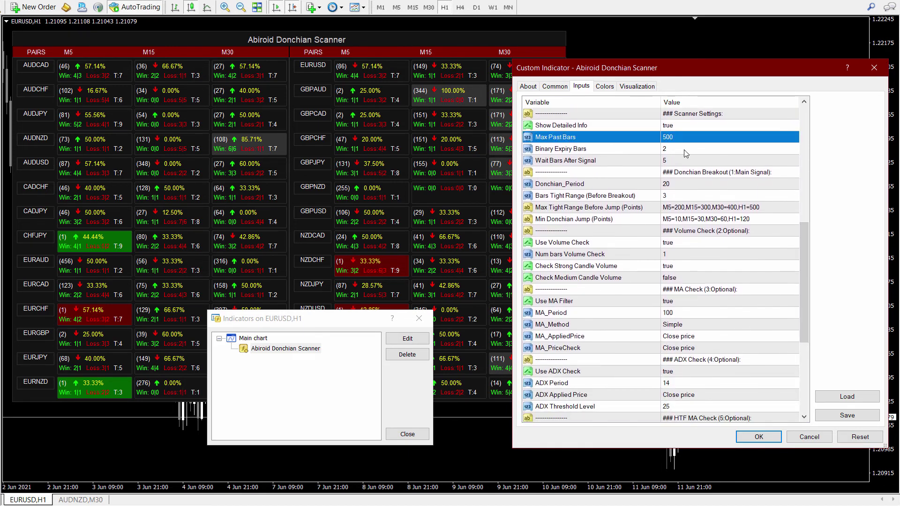
click(618, 163)
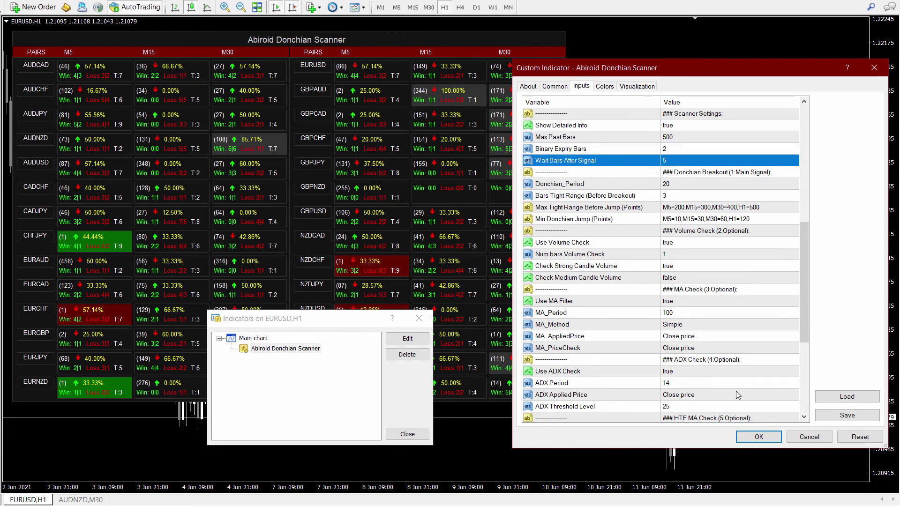
click(666, 161)
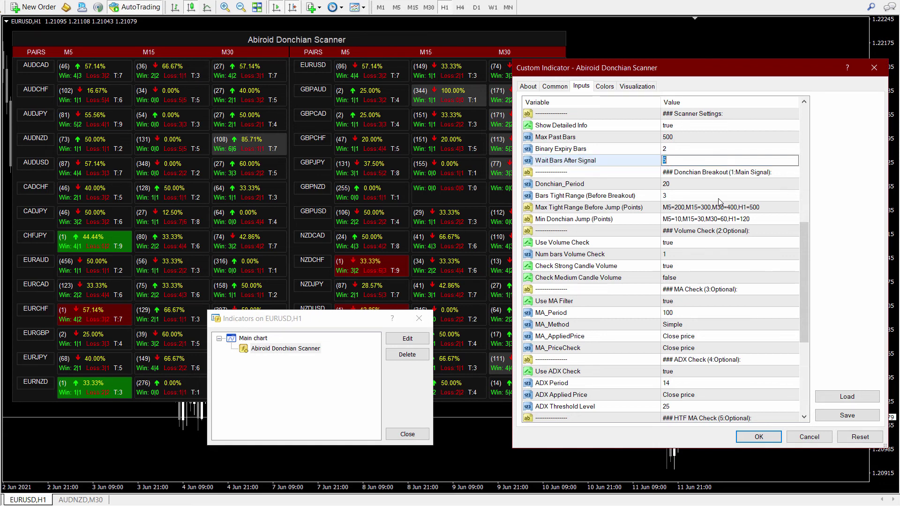
click(586, 165)
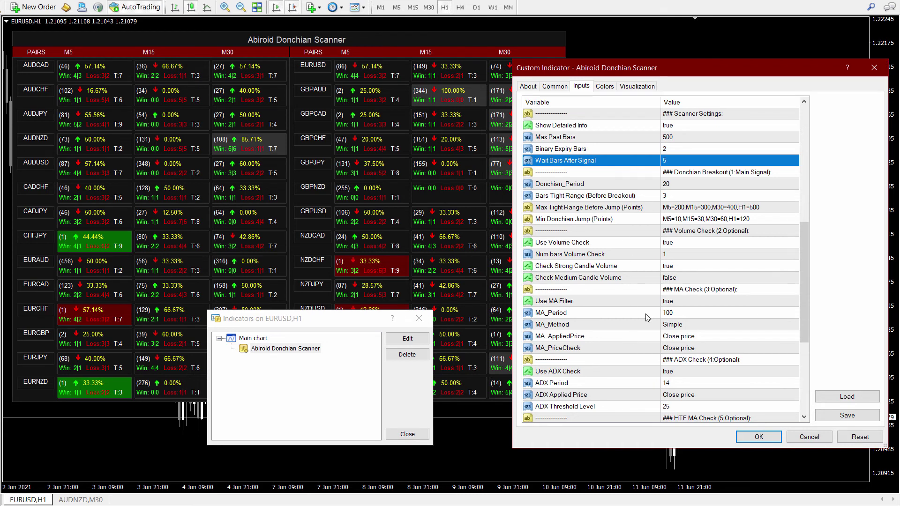
drag(803, 297, 806, 391)
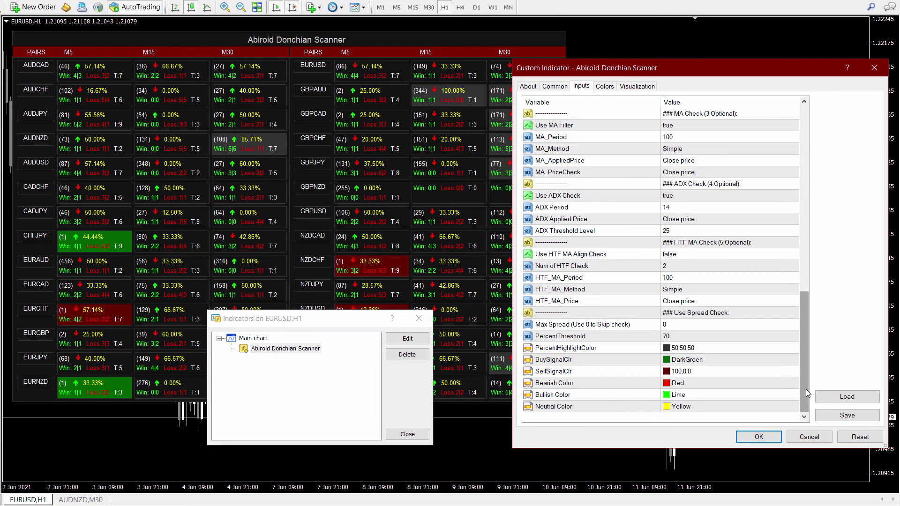
click(564, 338)
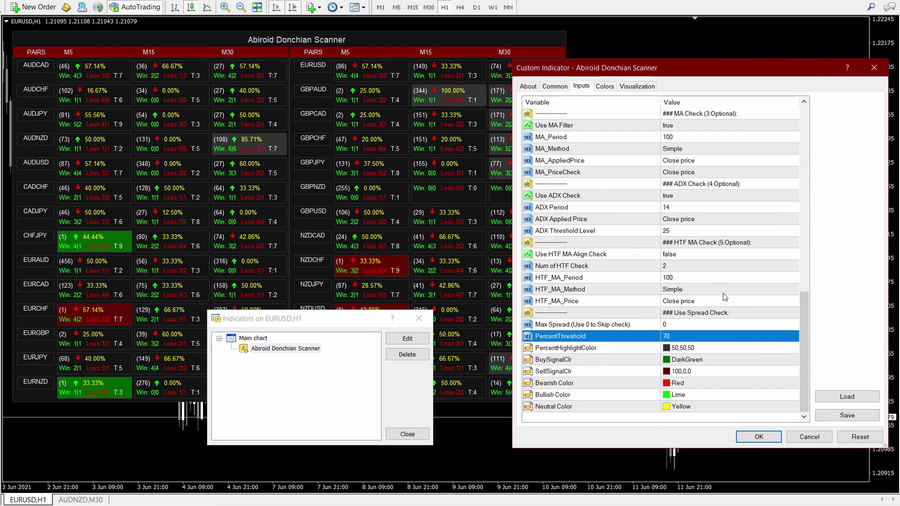
Step: Look at the scanner's percent highlight, buy and sell signal, bearish, bullish and neutral color inputs, and close the indicator dialogs without applying changes
click(677, 349)
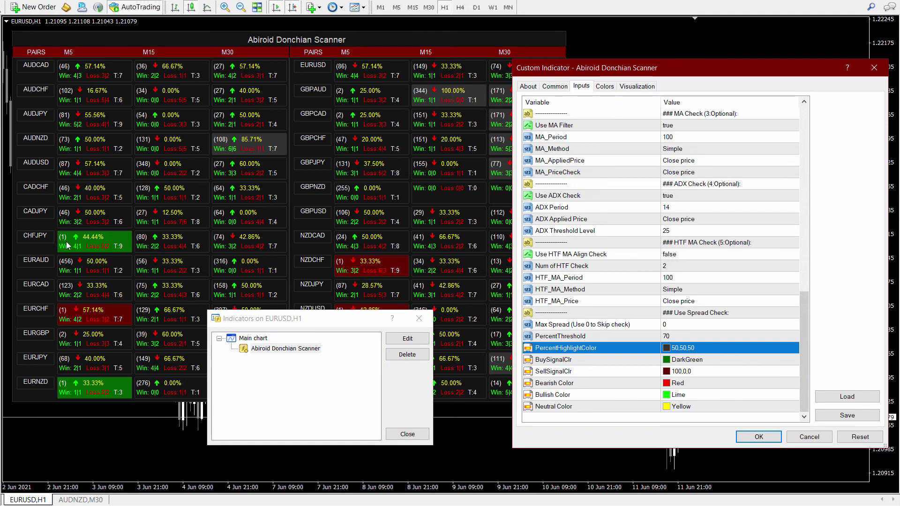
click(564, 363)
click(561, 373)
key(Up)
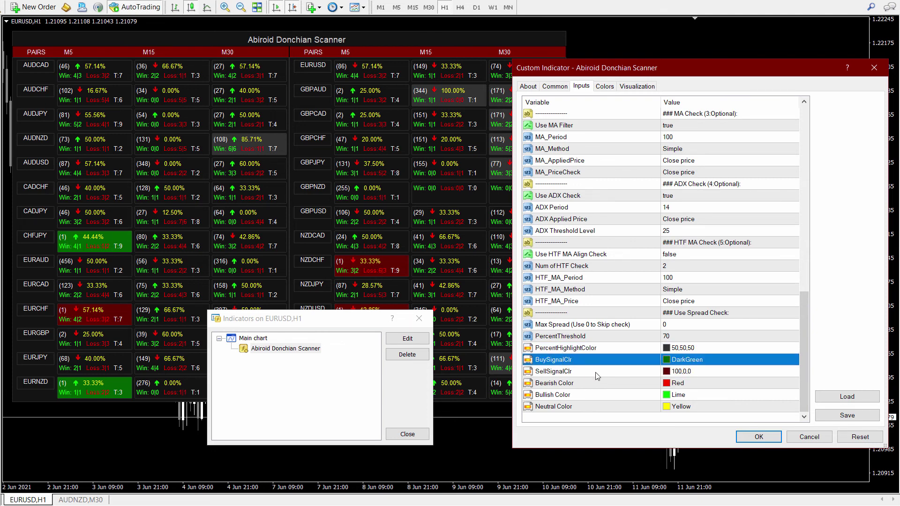
click(559, 386)
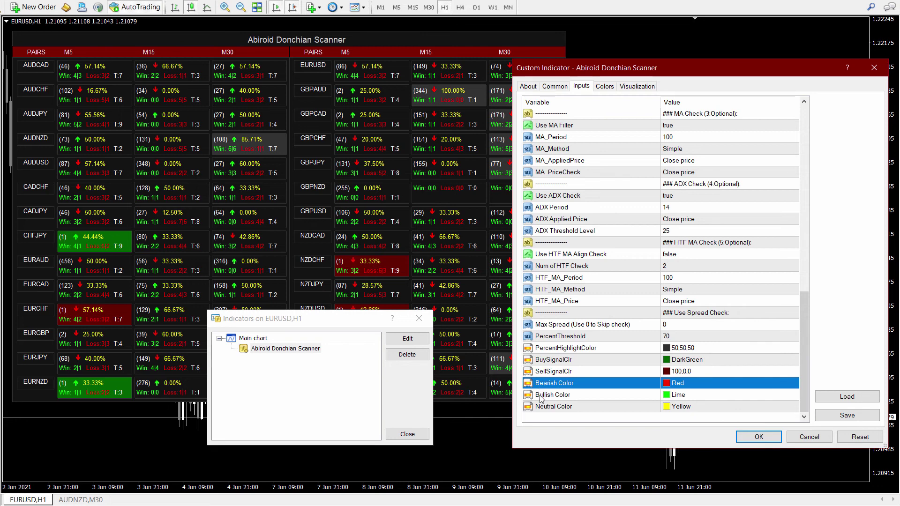
click(541, 396)
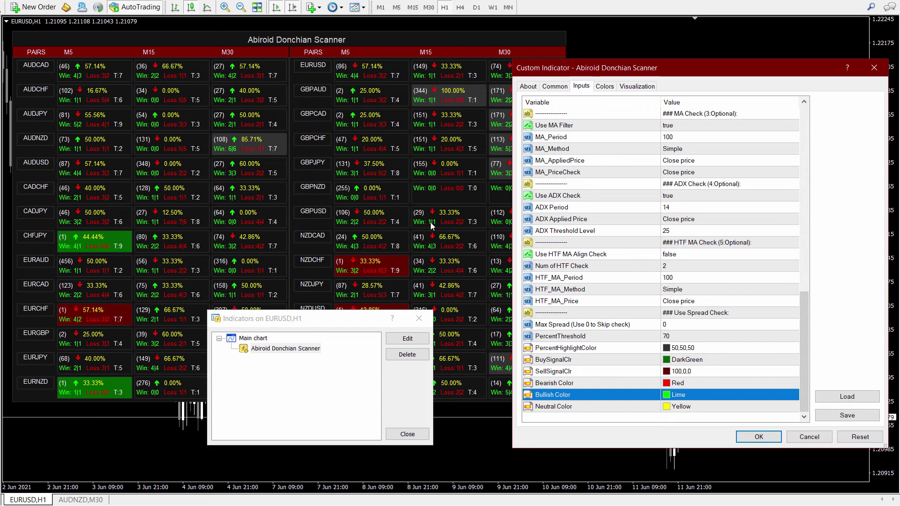
click(646, 383)
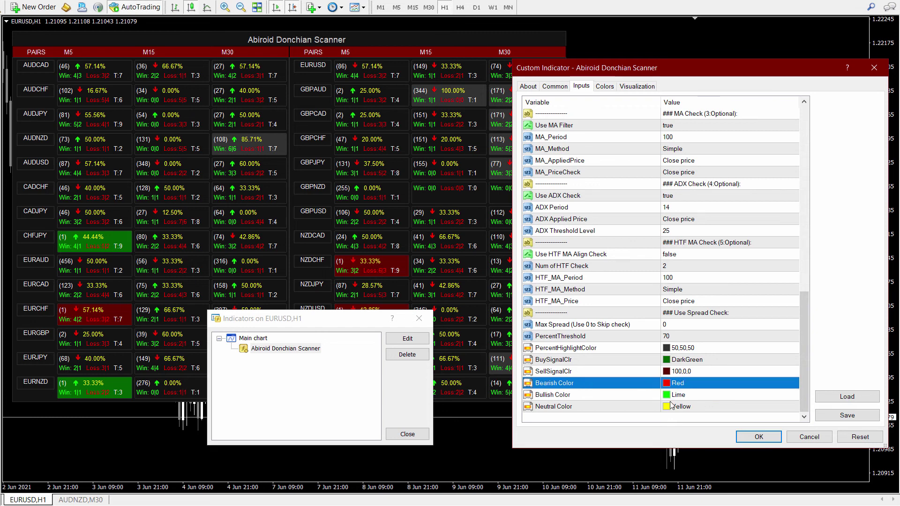
click(569, 408)
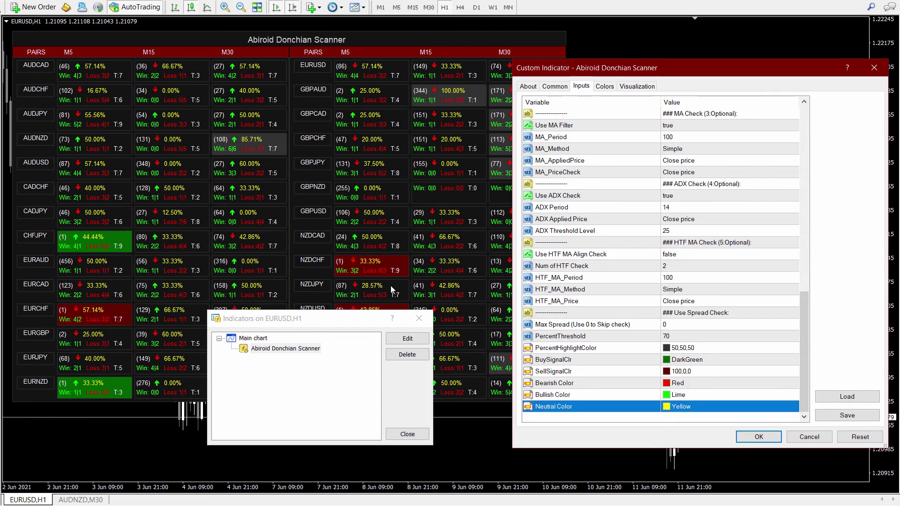
click(809, 437)
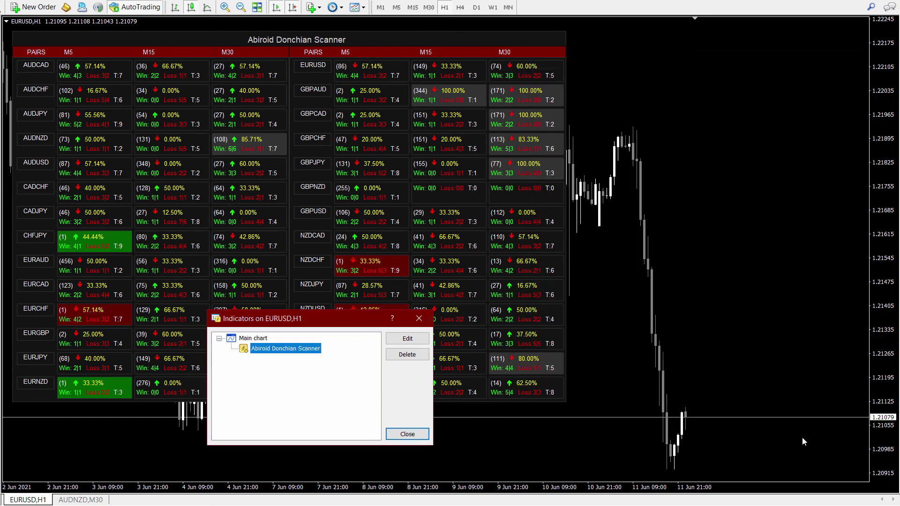
click(407, 434)
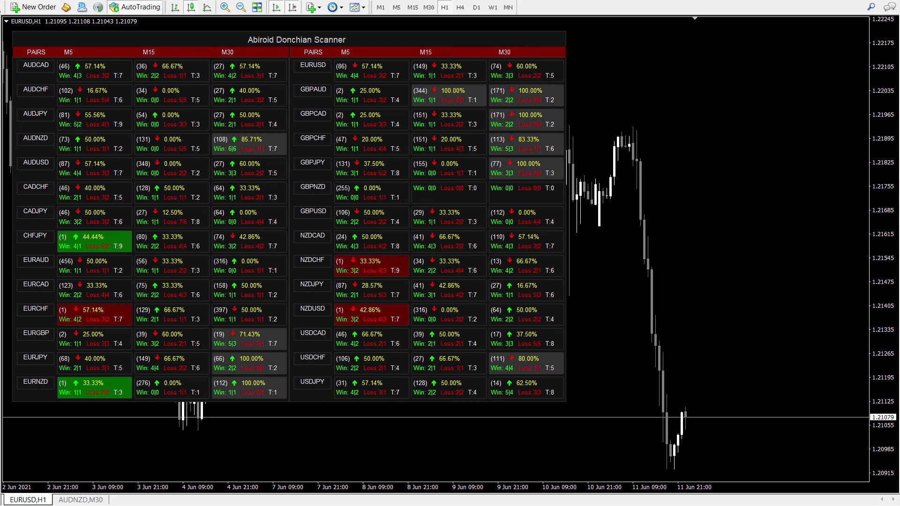
Step: Switch to the Abiroid Donchian Scanner and Arrows product page in the browser and read the three examples under Types of Signals to Avoid
key(alt+Tab)
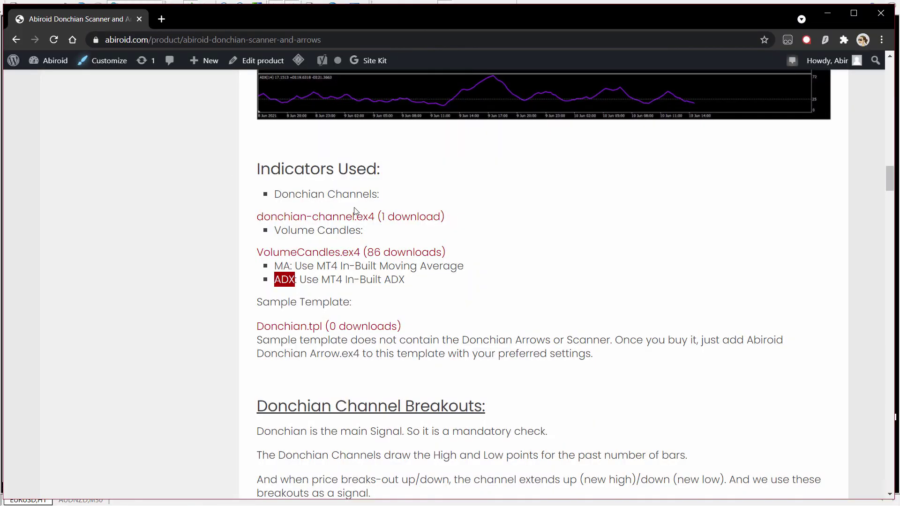
scroll(631, 269, down, 2)
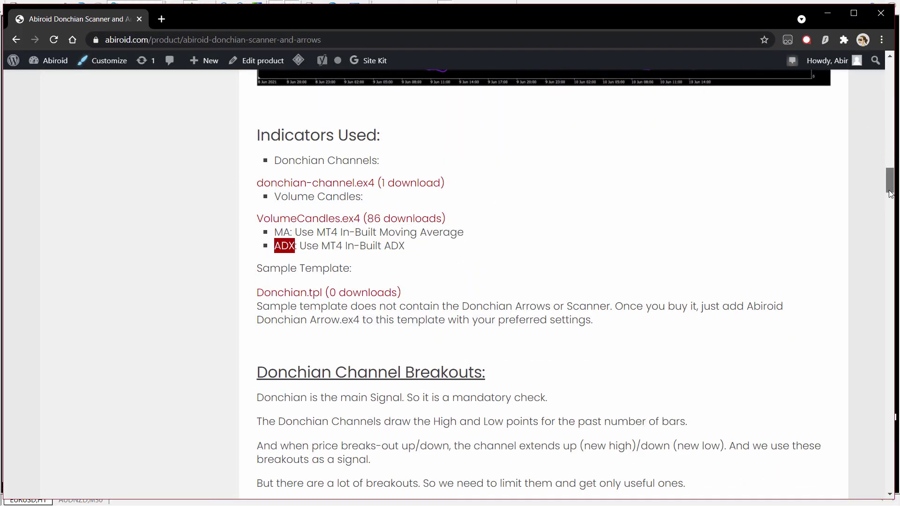
click(631, 269)
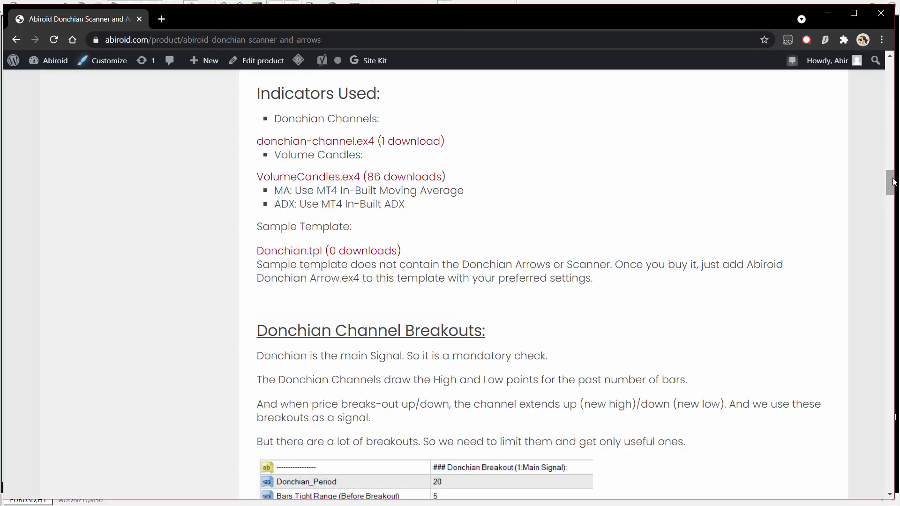
drag(891, 183, 891, 229)
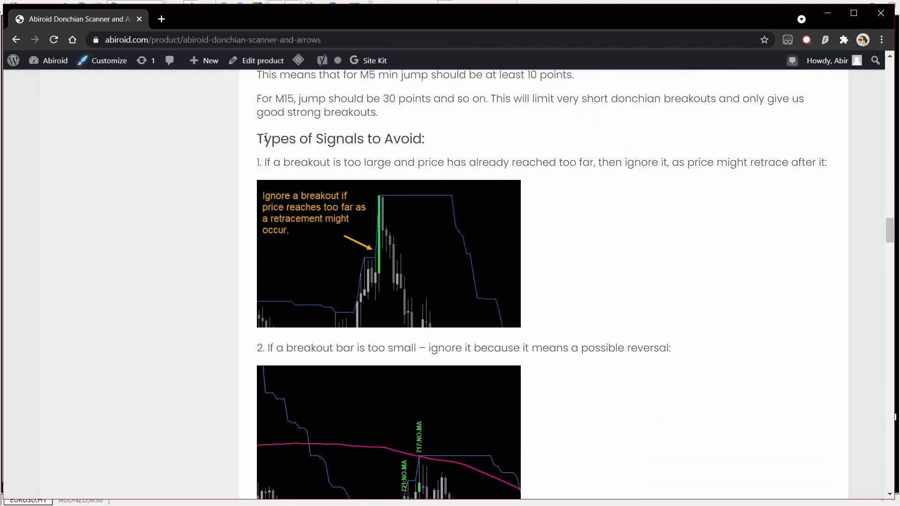
drag(256, 139, 446, 138)
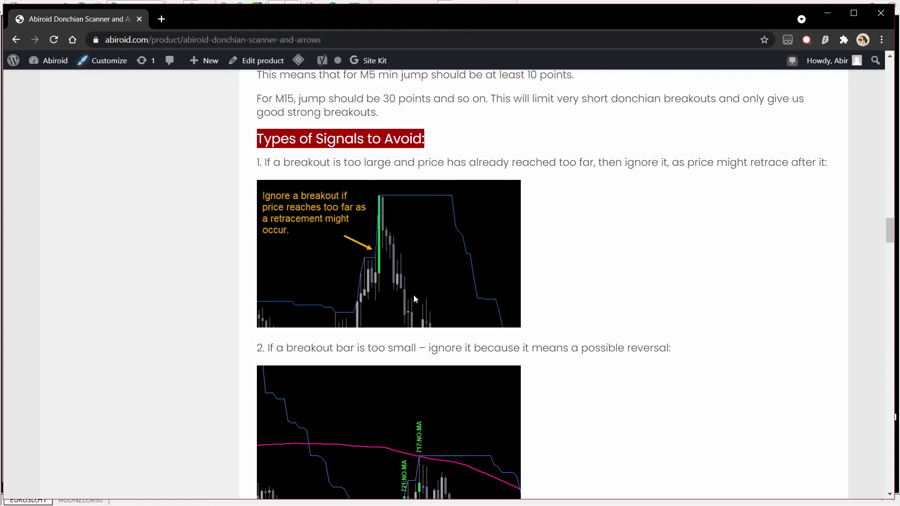
drag(889, 239, 888, 249)
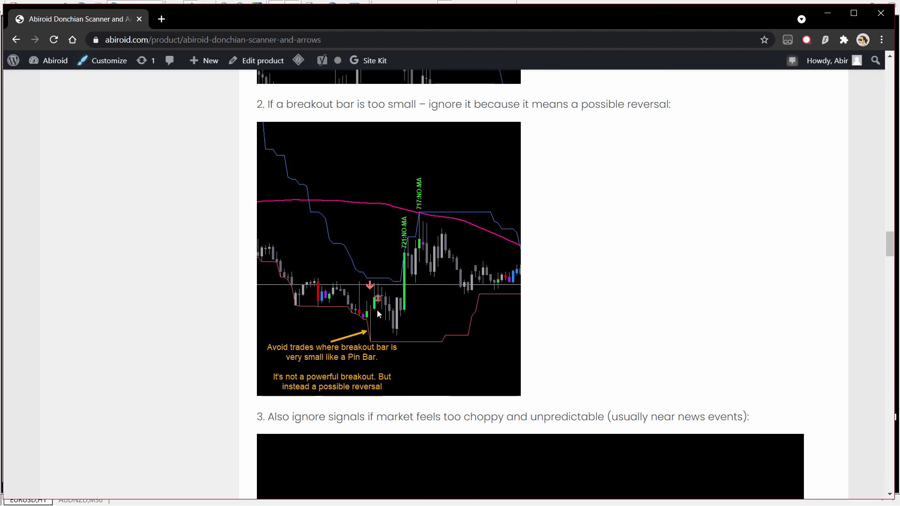
drag(890, 249, 889, 267)
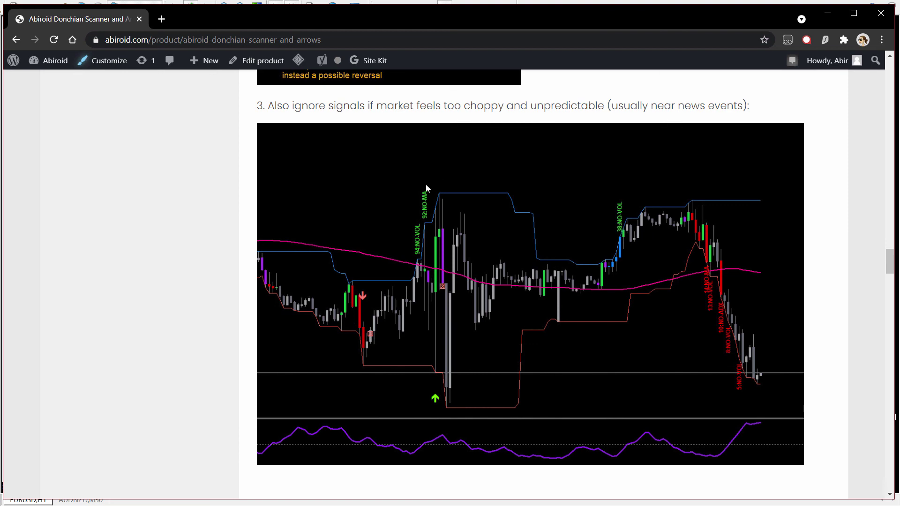
Step: Look at the annotated scanner pictures and read the Known Metatrader Limitations section of the product page
drag(891, 269, 898, 438)
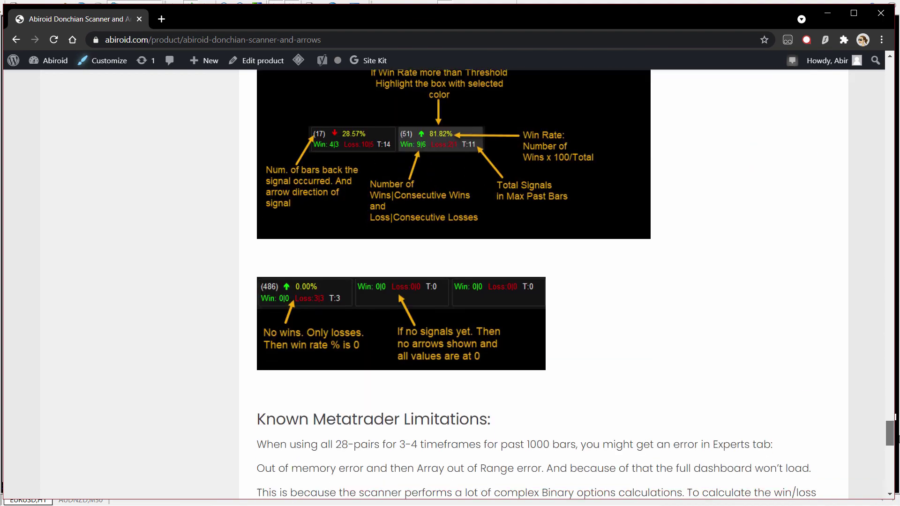
drag(897, 439, 897, 451)
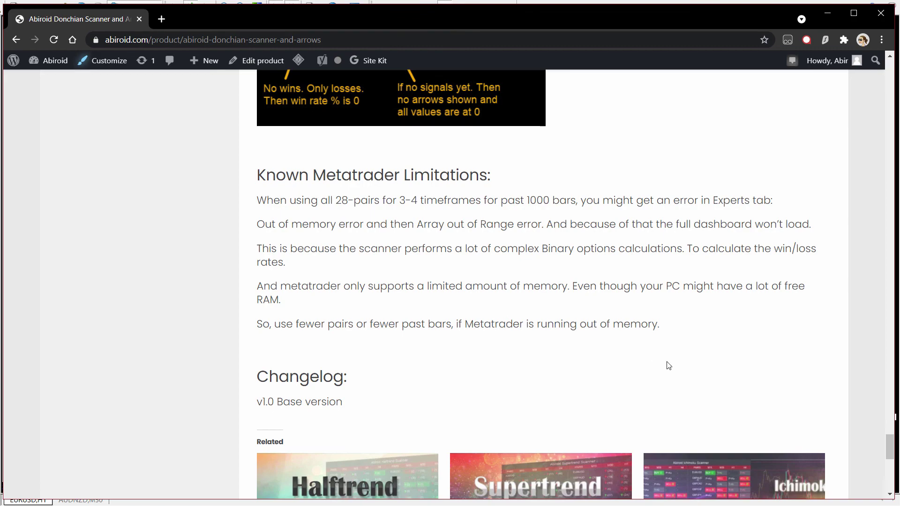
Step: Go back to the Free Scanner section and highlight the required file name Abiroid Donchian Arrow.ex4 in its note
drag(892, 447, 842, 175)
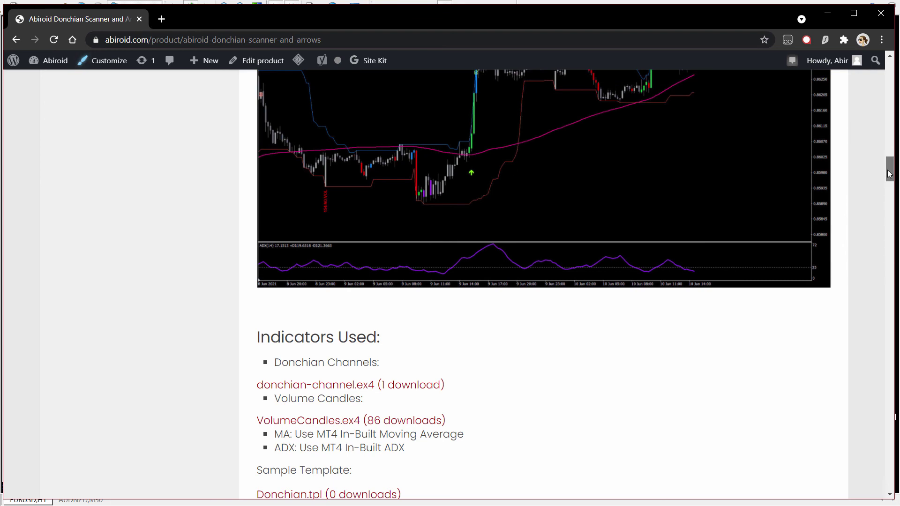
scroll(535, 332, up, 4)
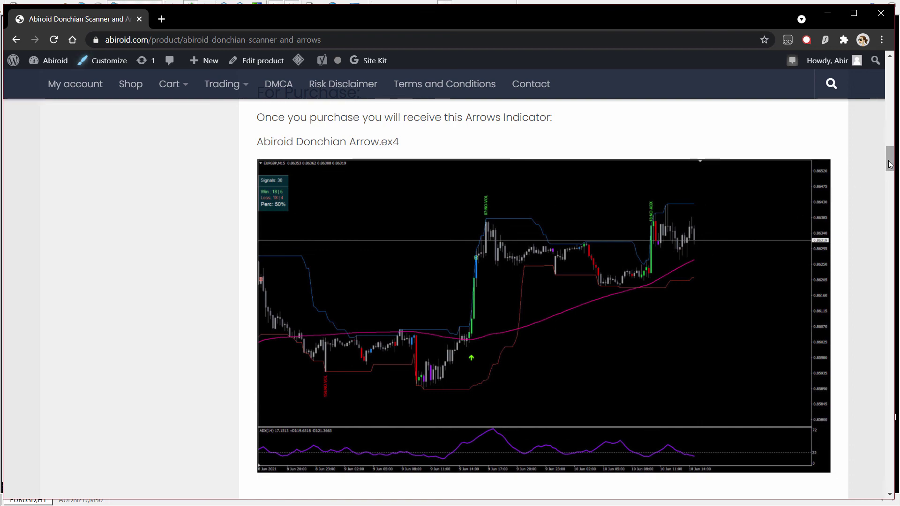
scroll(444, 187, up, 10)
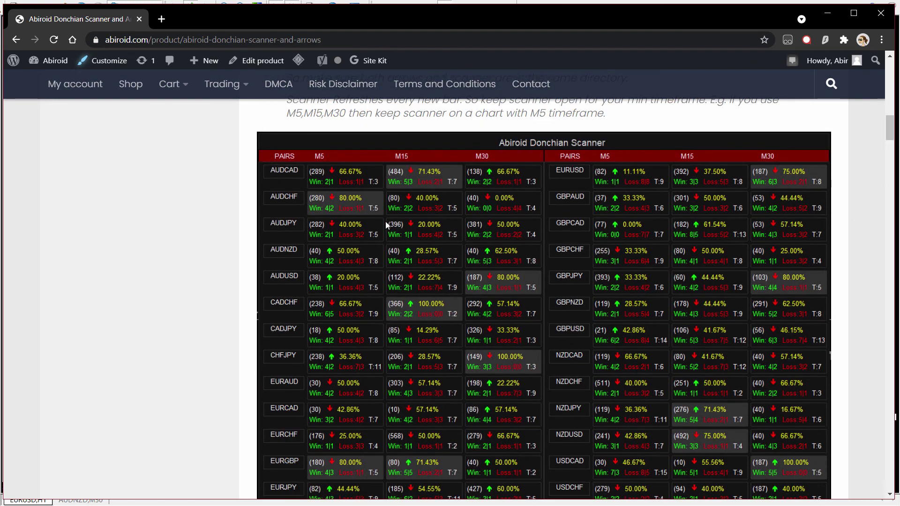
drag(890, 135, 890, 126)
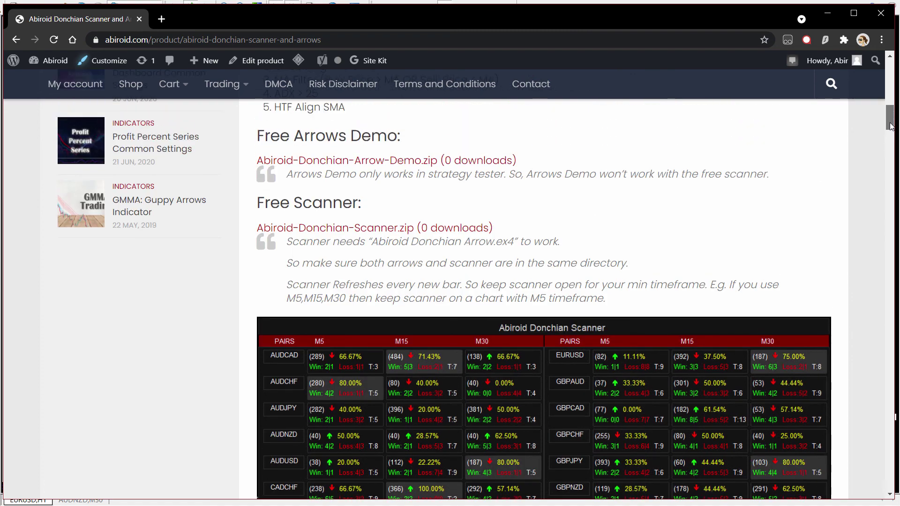
drag(371, 242, 513, 243)
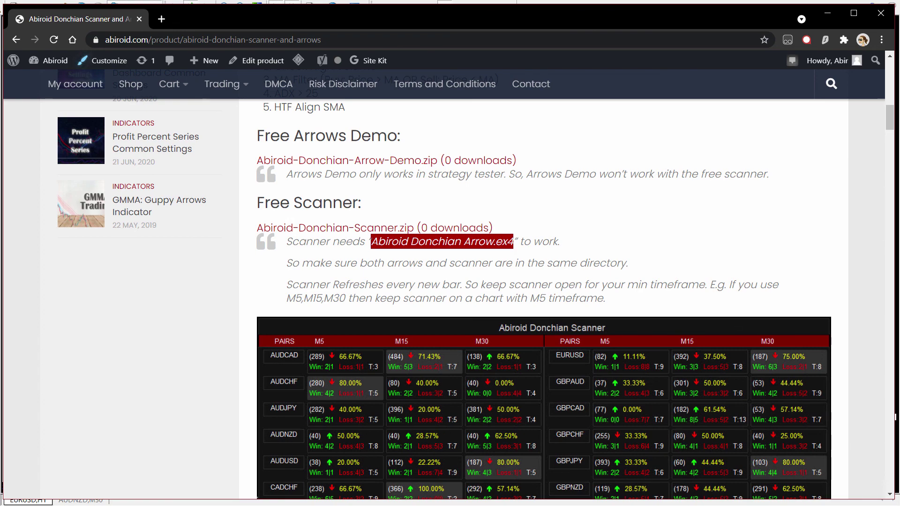
Step: Review the Description and Strategy sections and return to the product title and price at the start of the page
drag(890, 123, 893, 102)
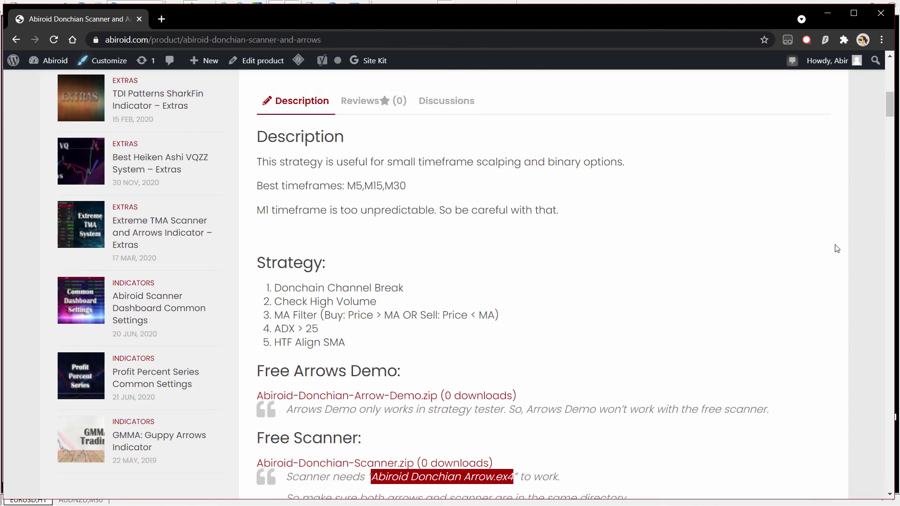
click(806, 261)
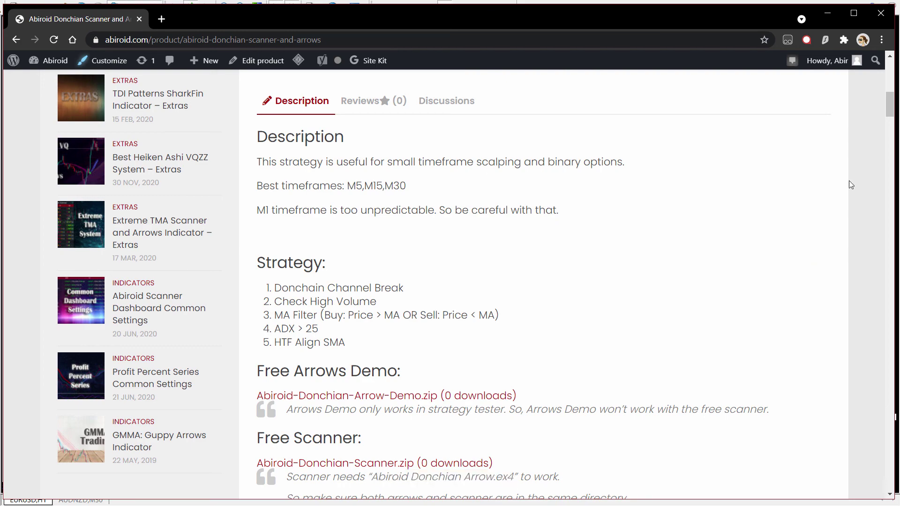
scroll(881, 113, up, 8)
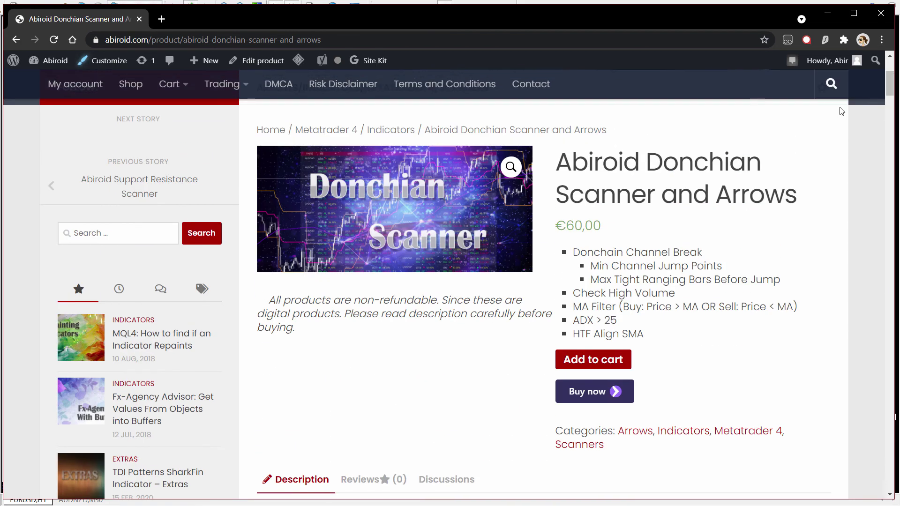